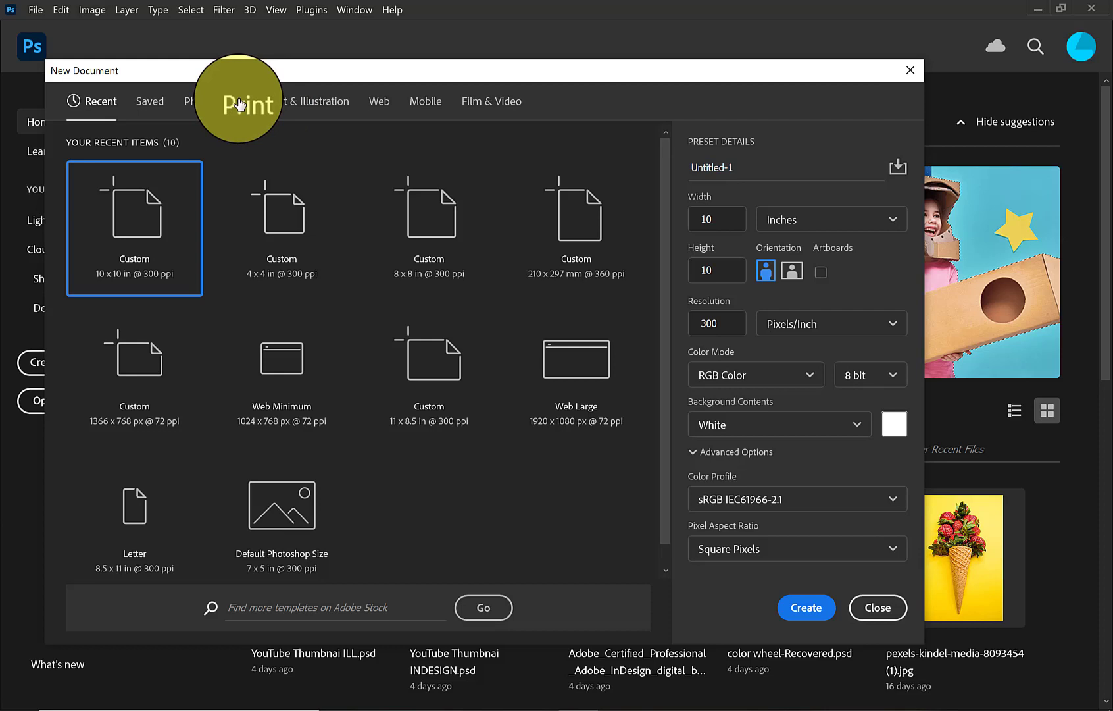
Create a new document from the Print presets named parody, 10 inches wide and 10 inches high.
left_click(239, 103)
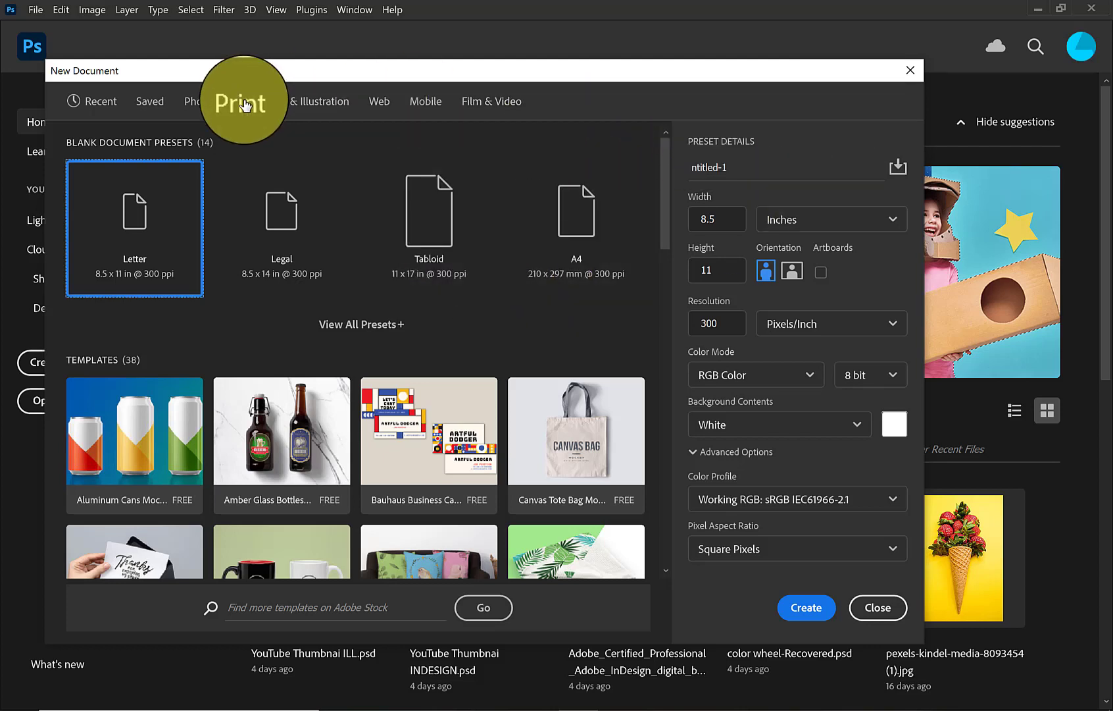
left_click(776, 167)
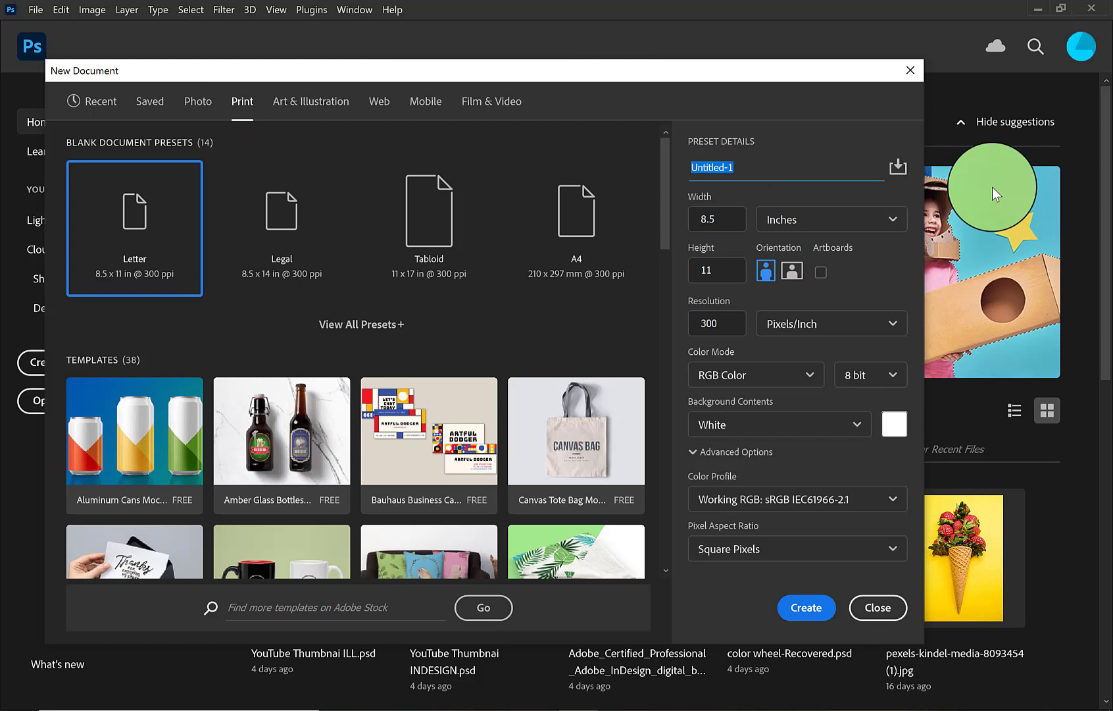
type("parody")
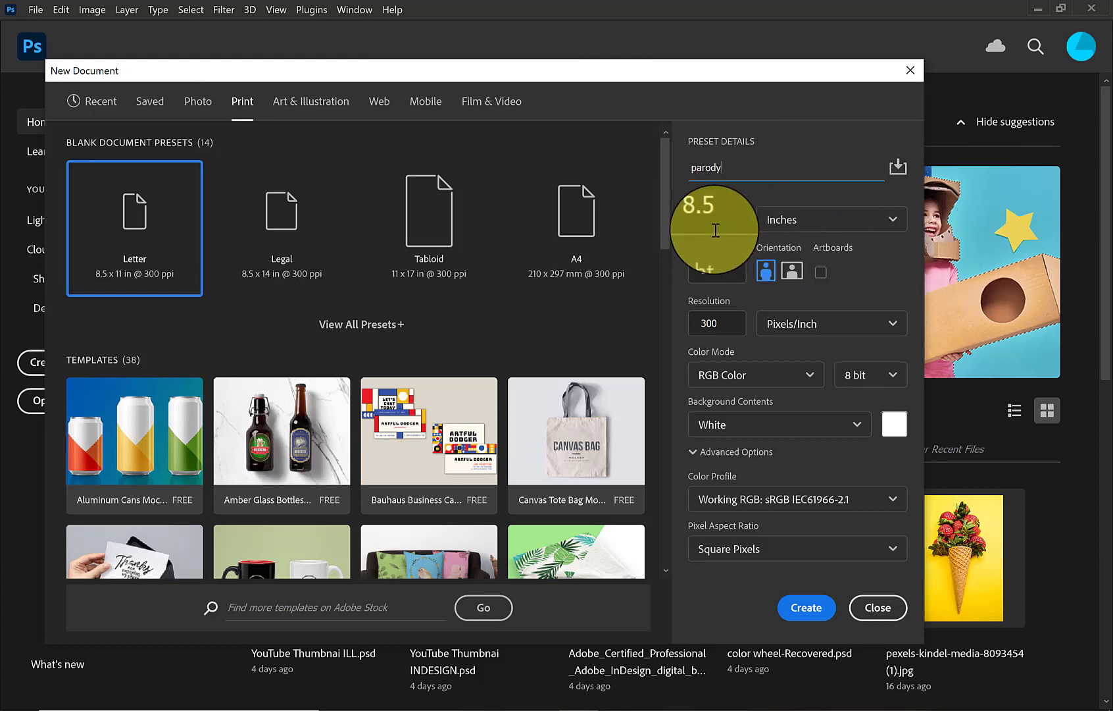
left_click(695, 220)
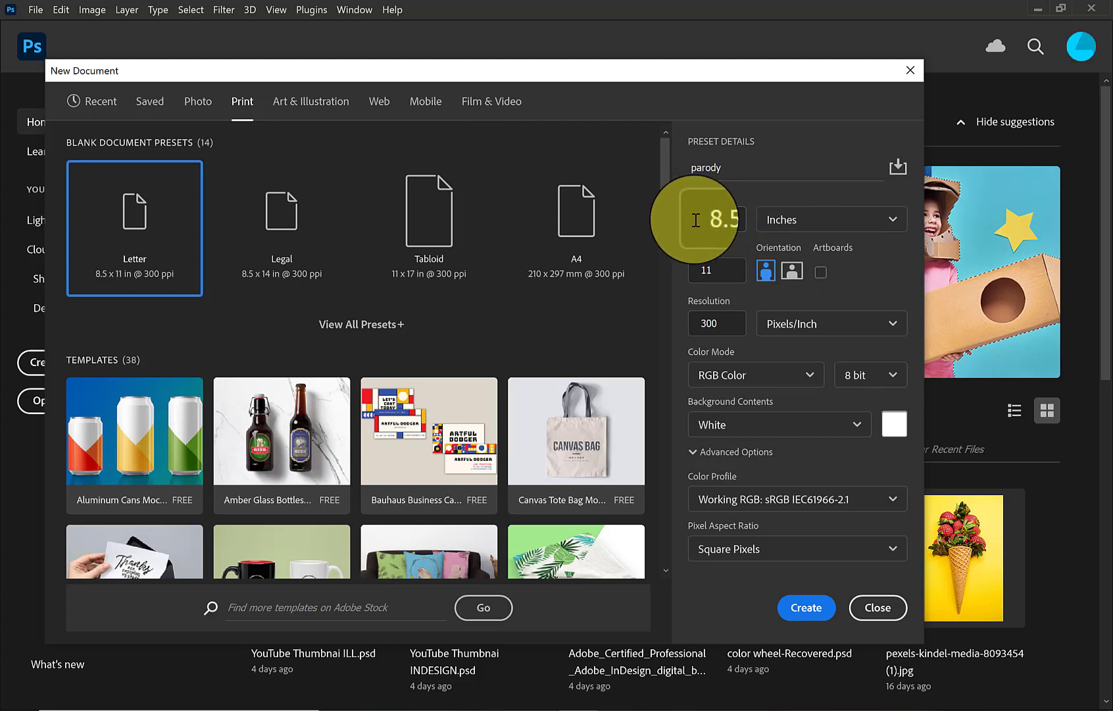
left_click_drag(695, 220, 745, 219)
key("BackSpace")
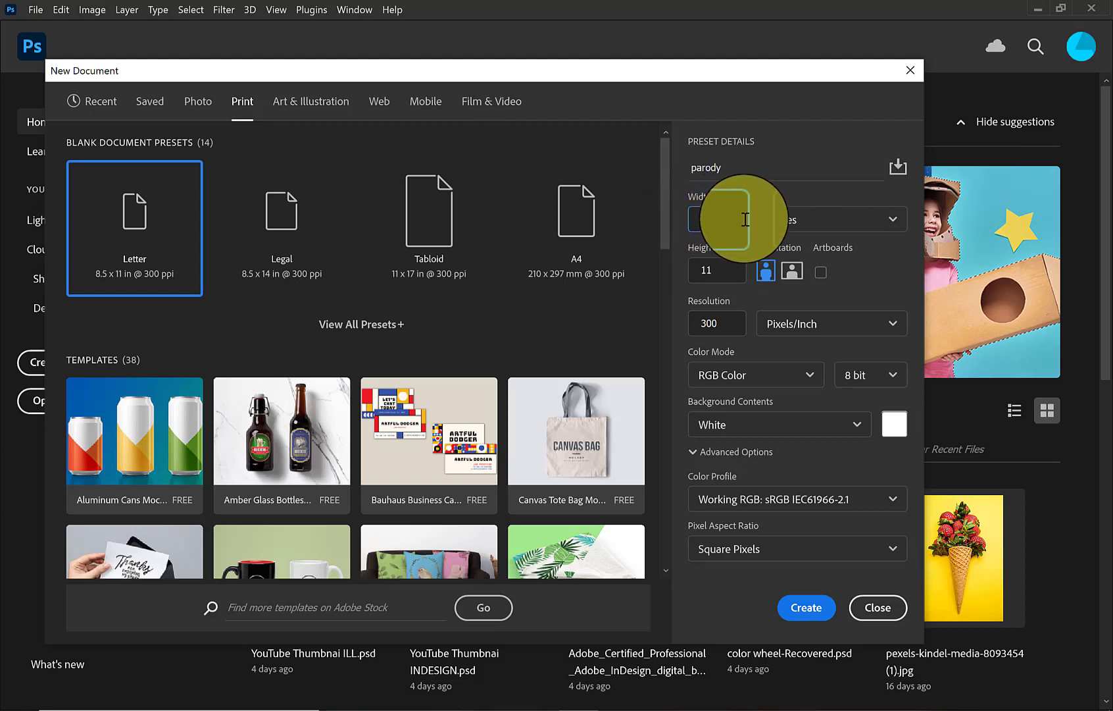
type("10")
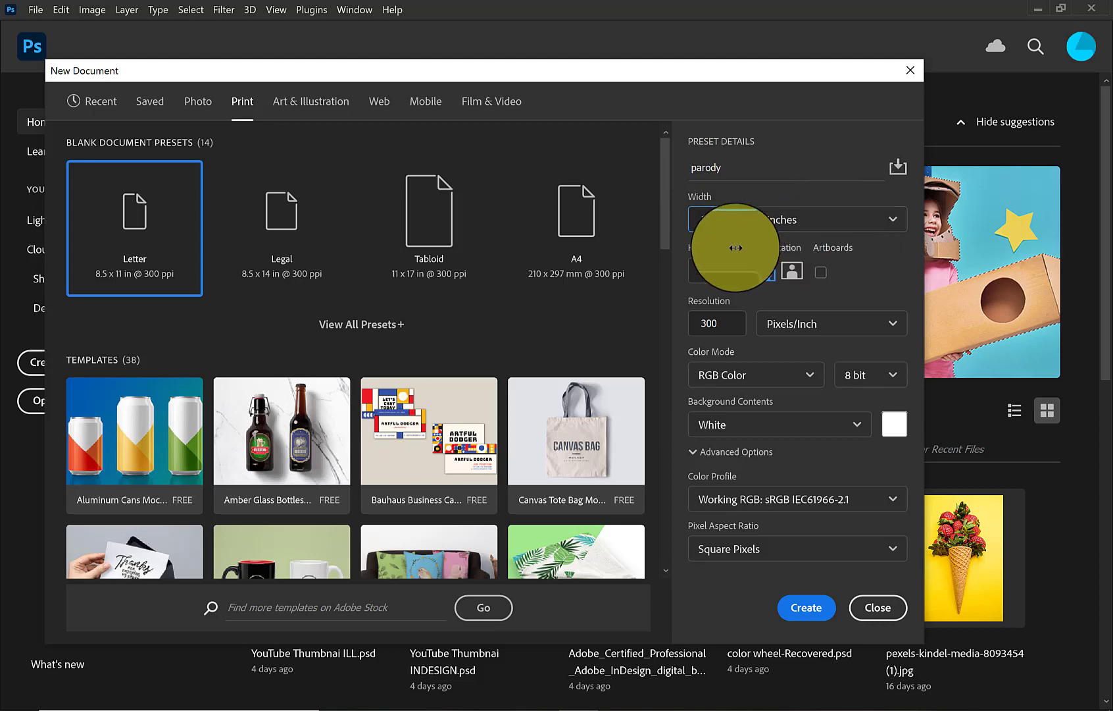
left_click(720, 265)
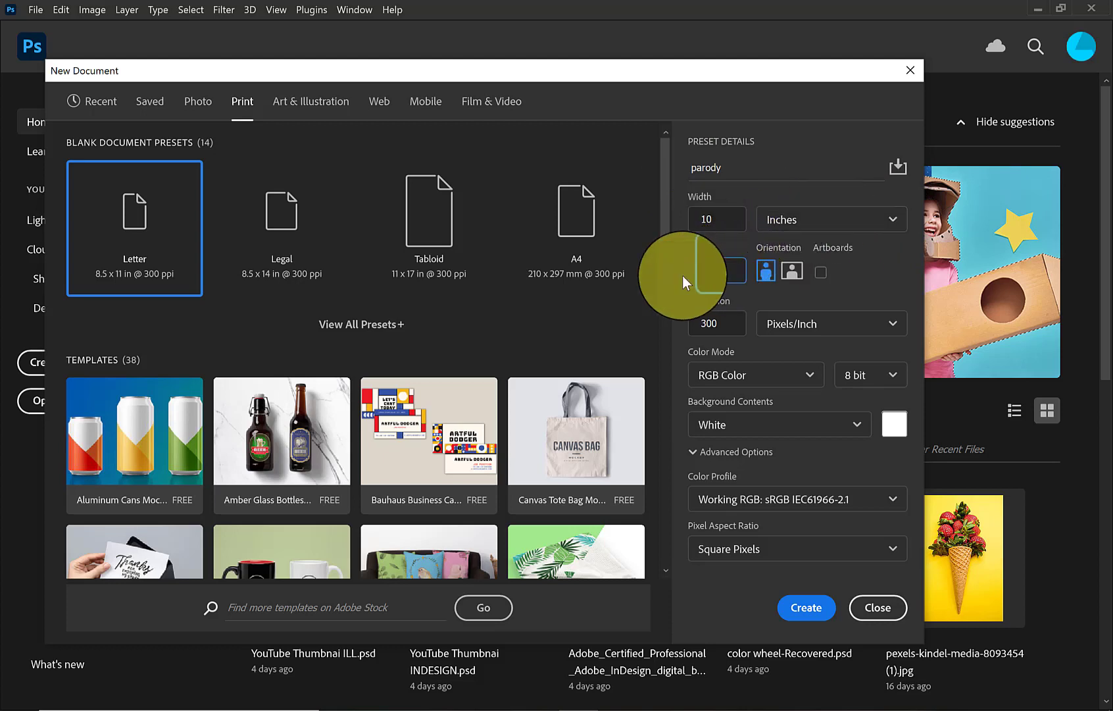
type("10")
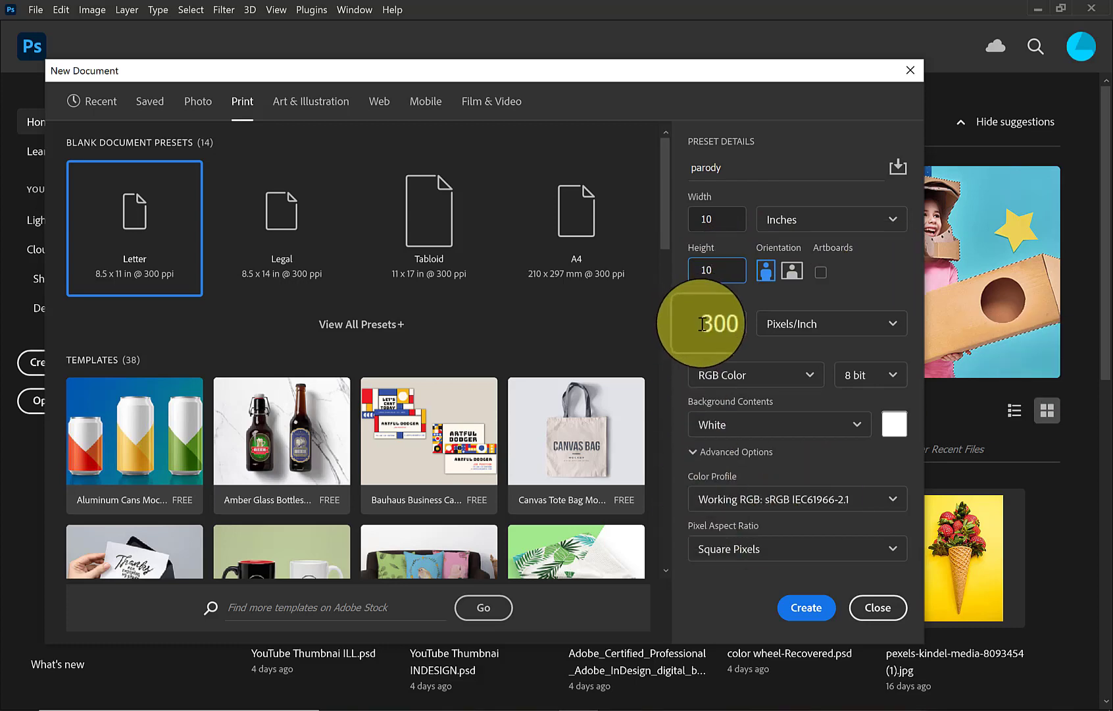
left_click(819, 608)
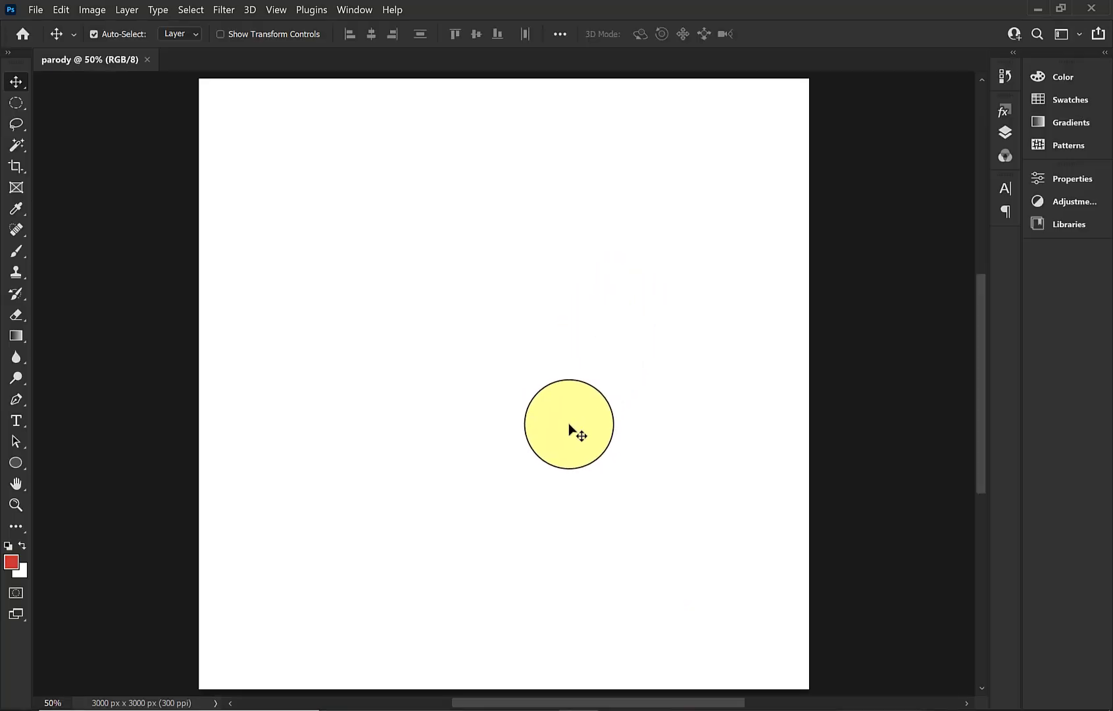
Add a vertical guide to the canvas at a position of 5 in.
left_click(283, 13)
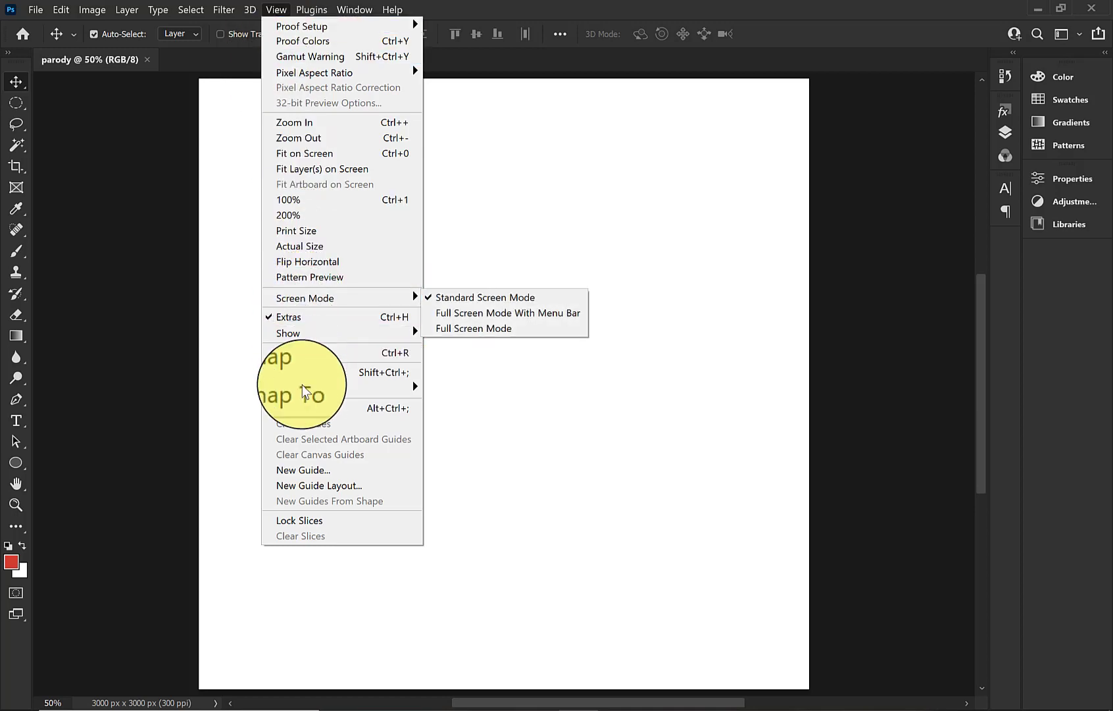
left_click(307, 469)
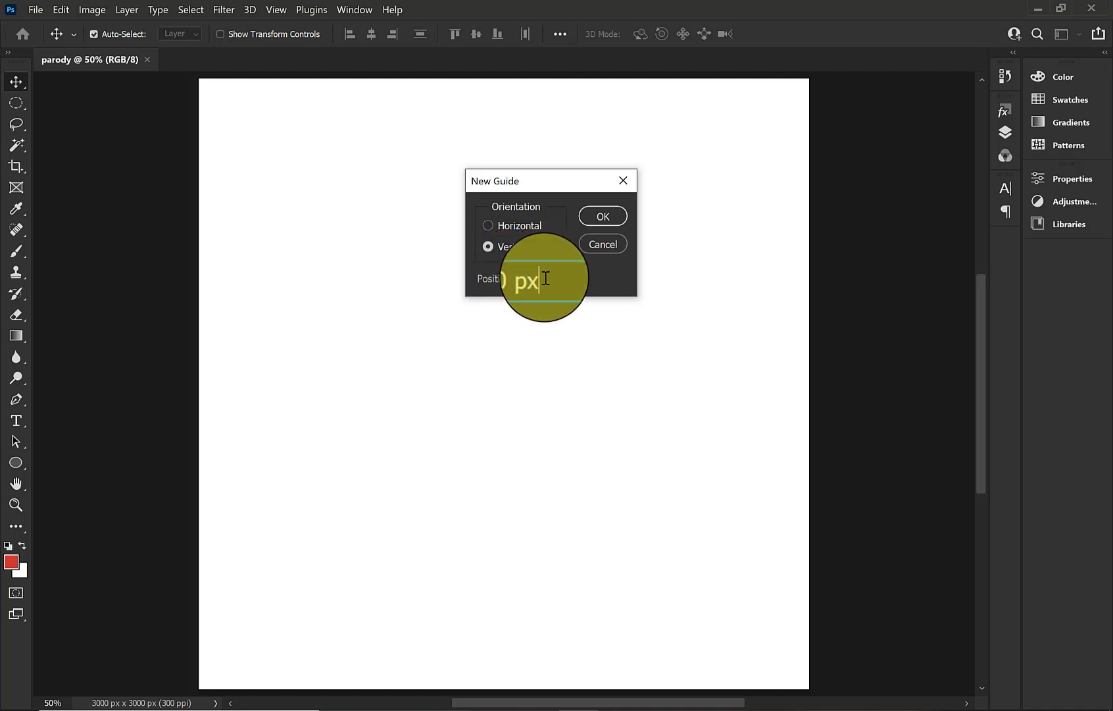
type("5")
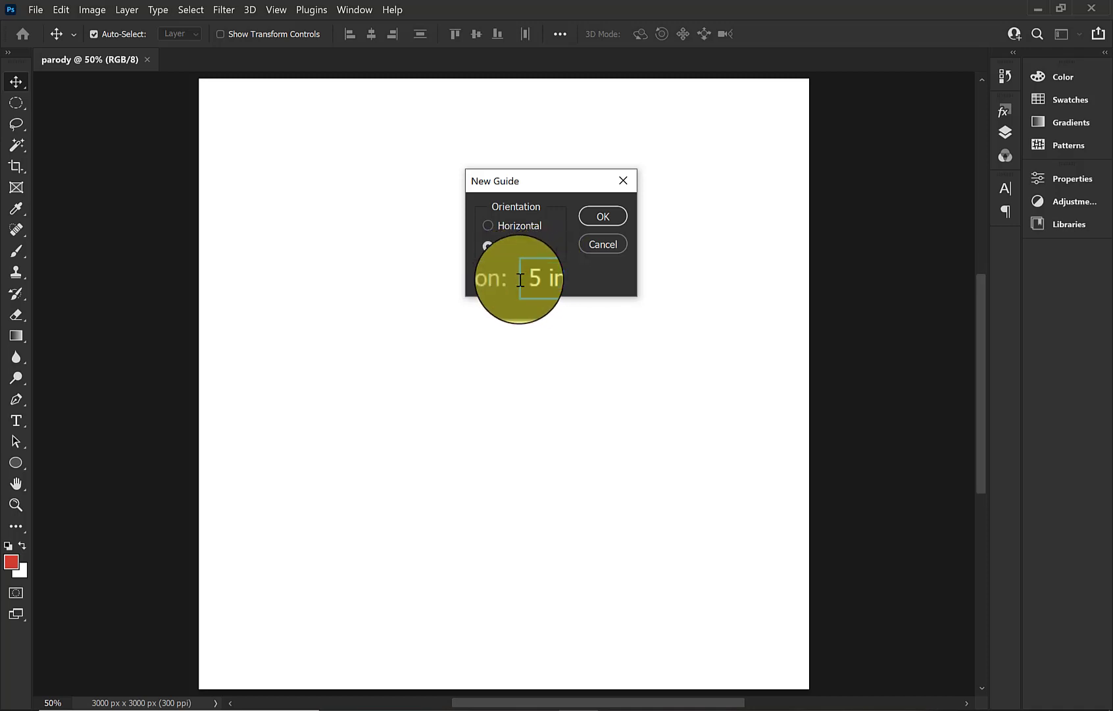
left_click(603, 217)
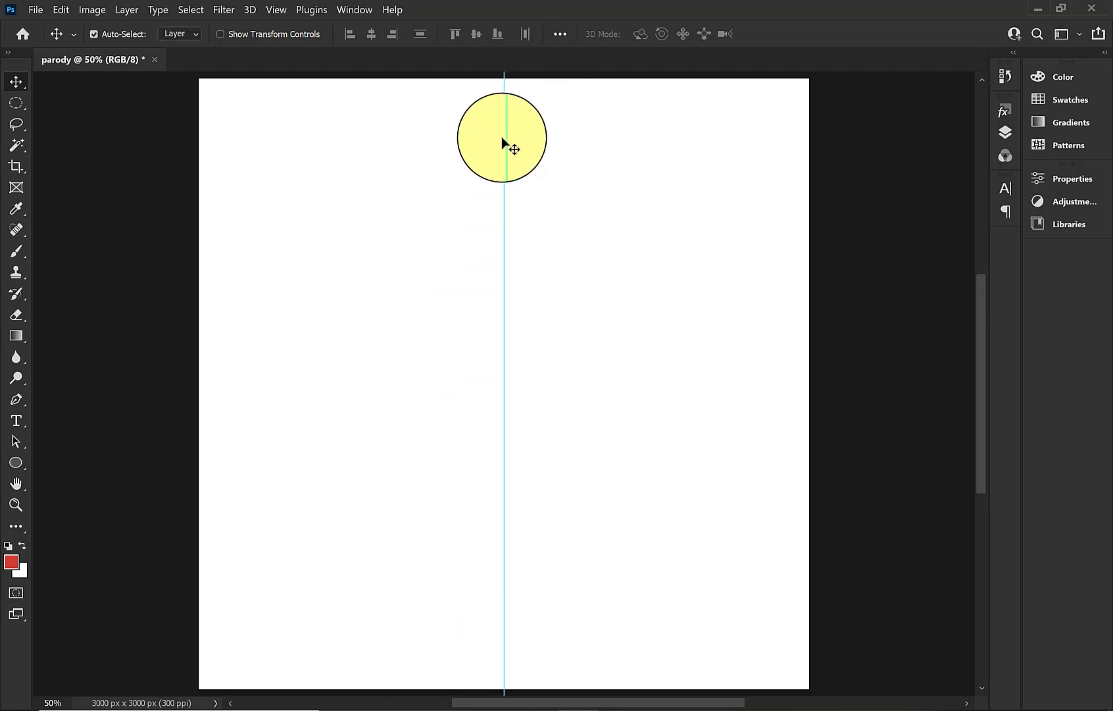
Add a horizontal guide to the canvas at a position of 5 in.
left_click(281, 12)
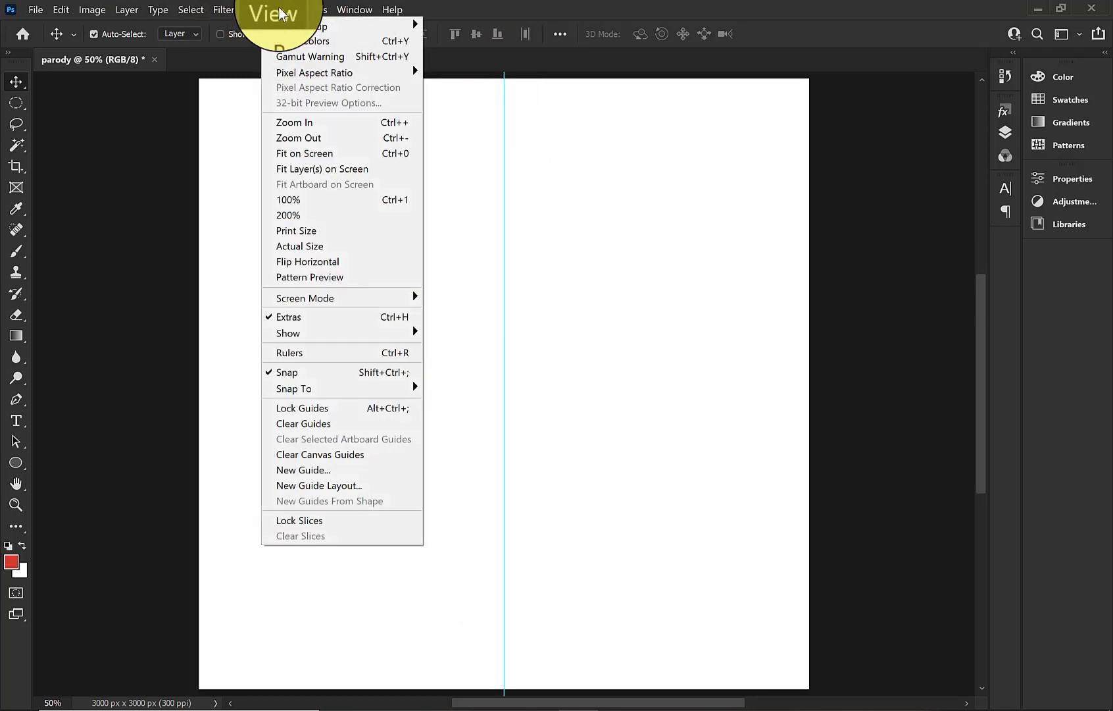
left_click(310, 473)
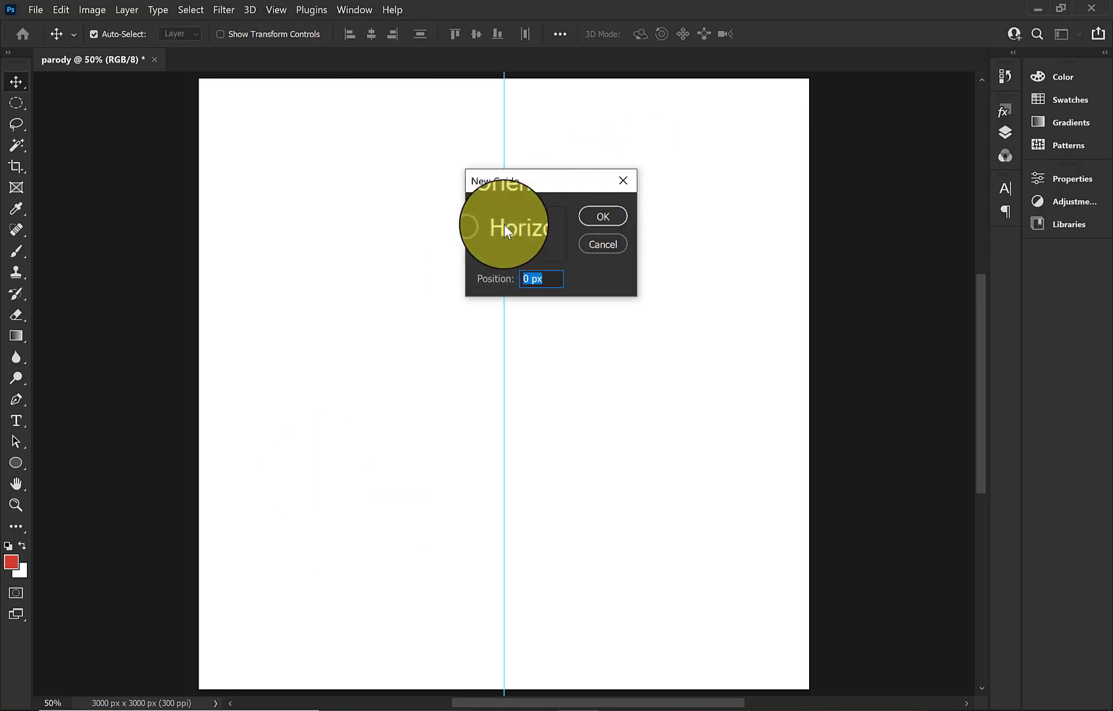
left_click(503, 225)
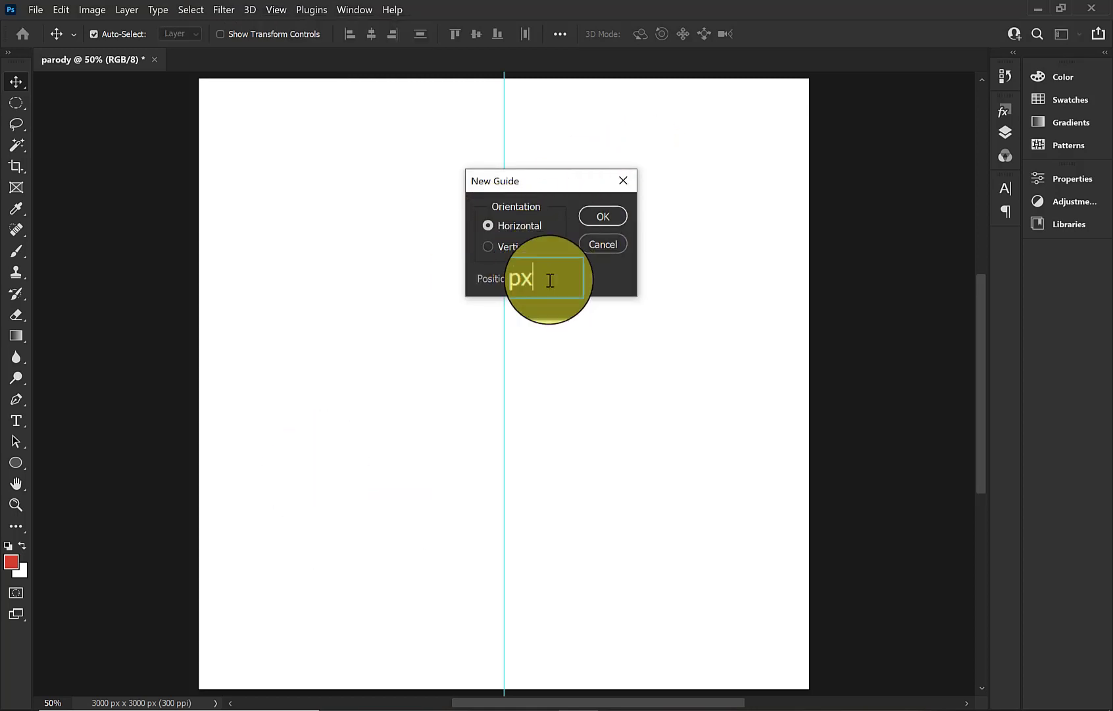
left_click_drag(551, 278, 467, 279)
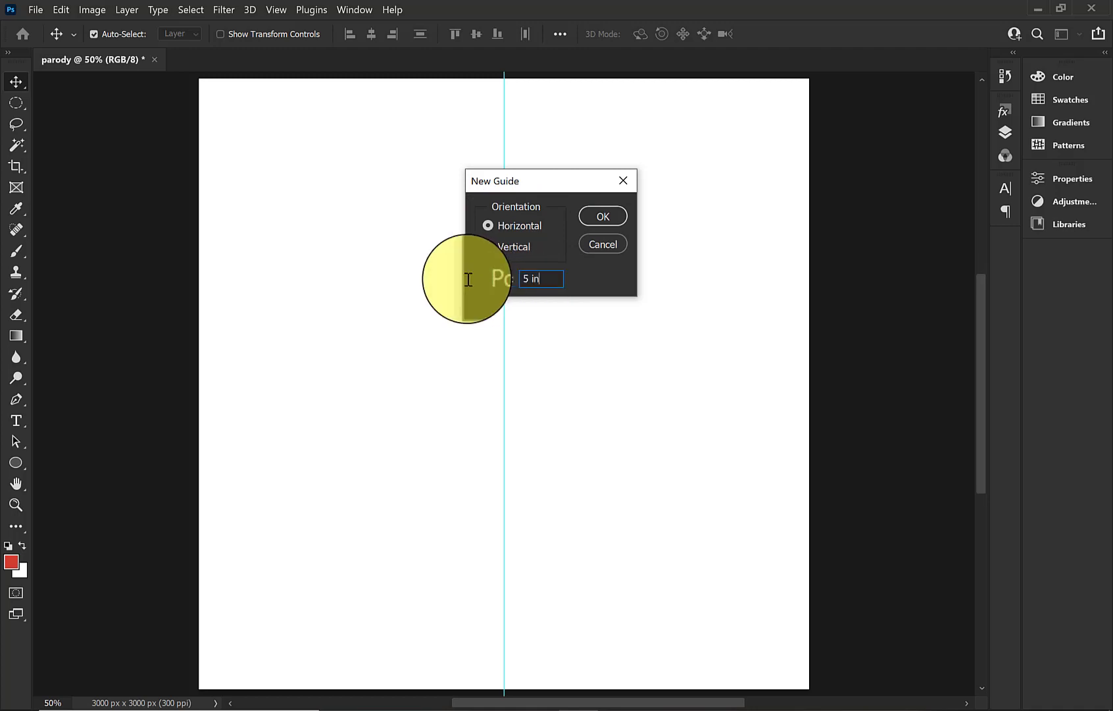
left_click(619, 217)
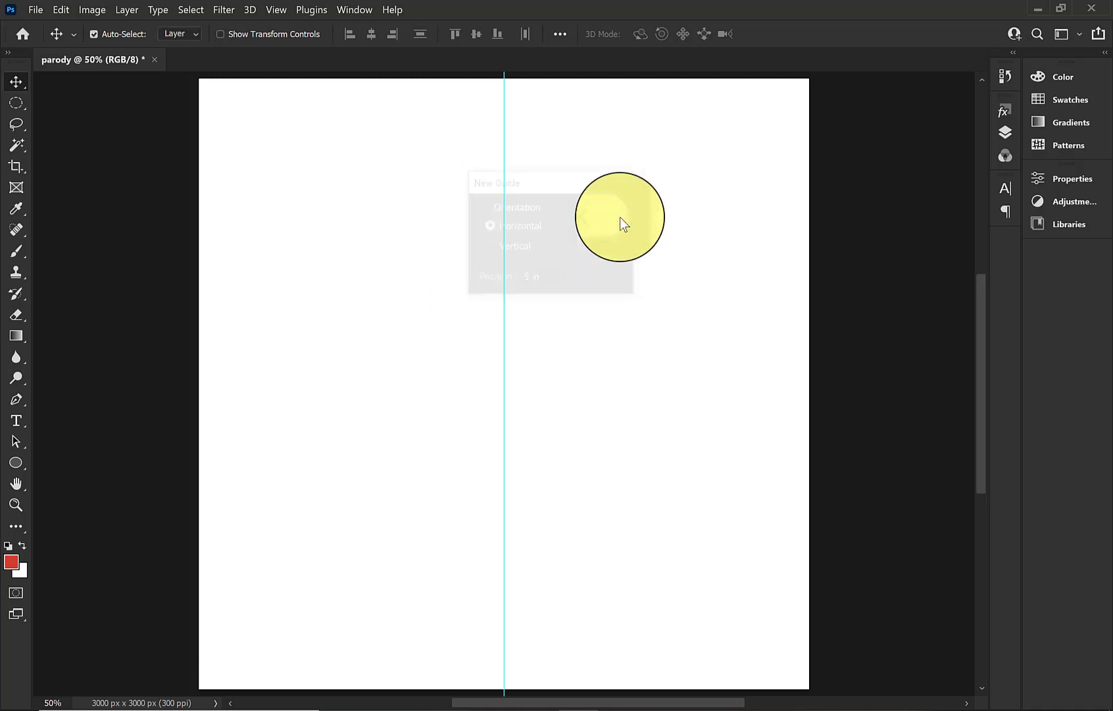
left_click_drag(622, 217, 634, 219)
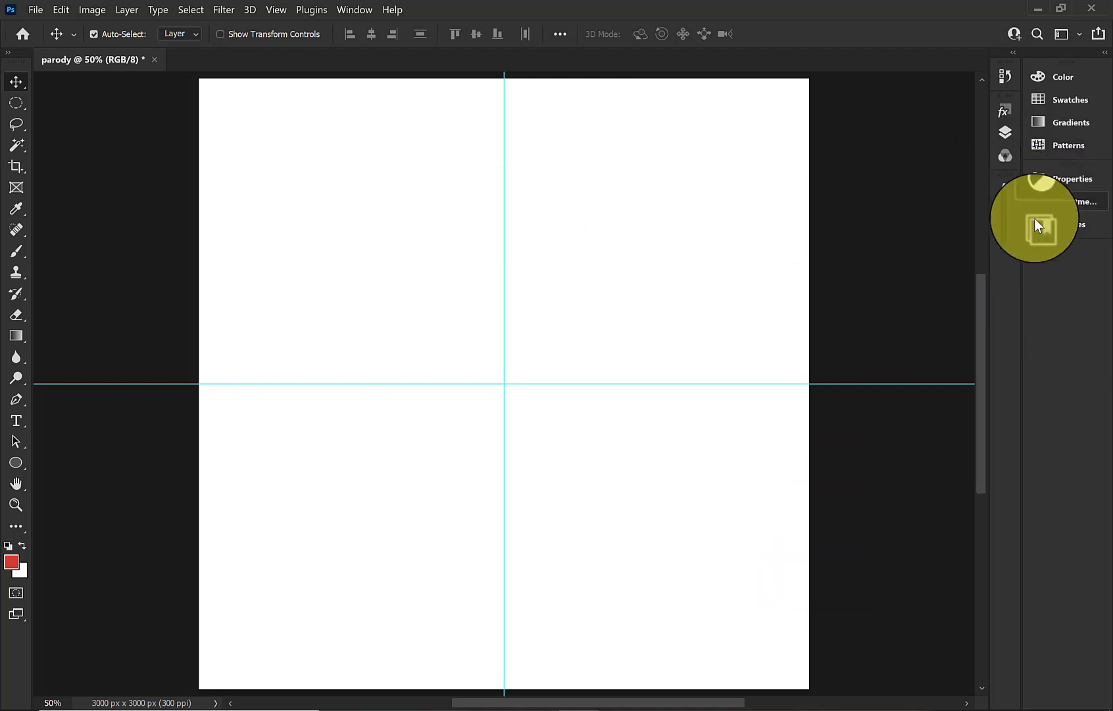
Detach the Layers panel as a floating panel, stretch it to nearly full window height and place it beside the canvas.
left_click(1007, 130)
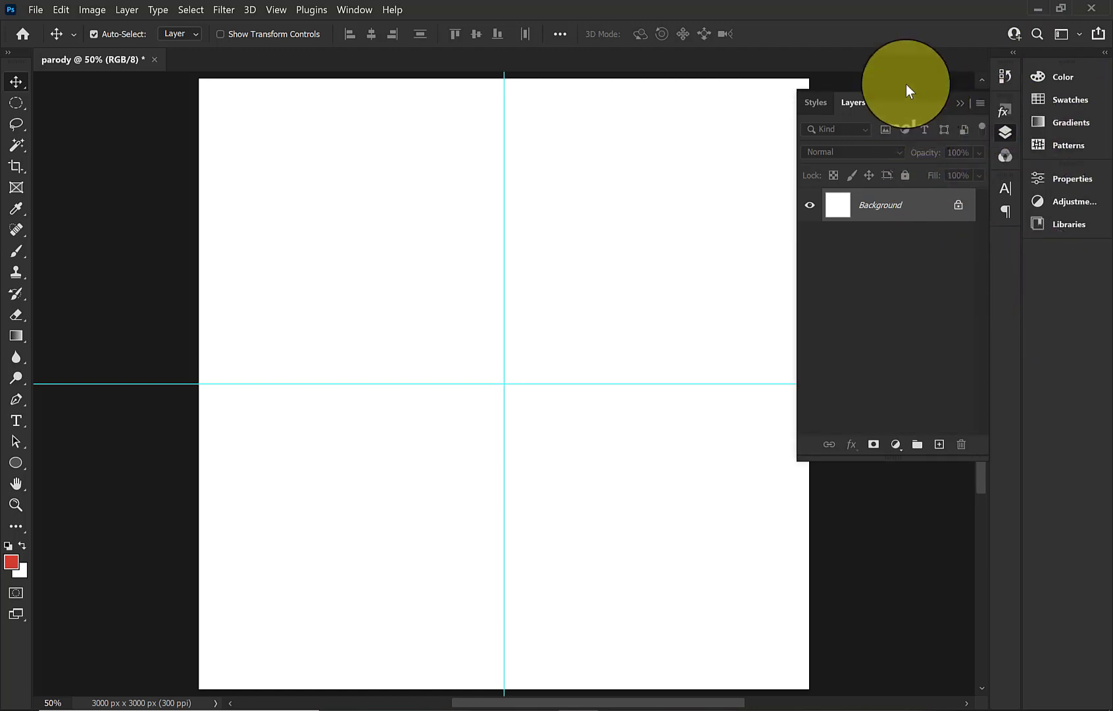
left_click_drag(906, 91, 901, 74)
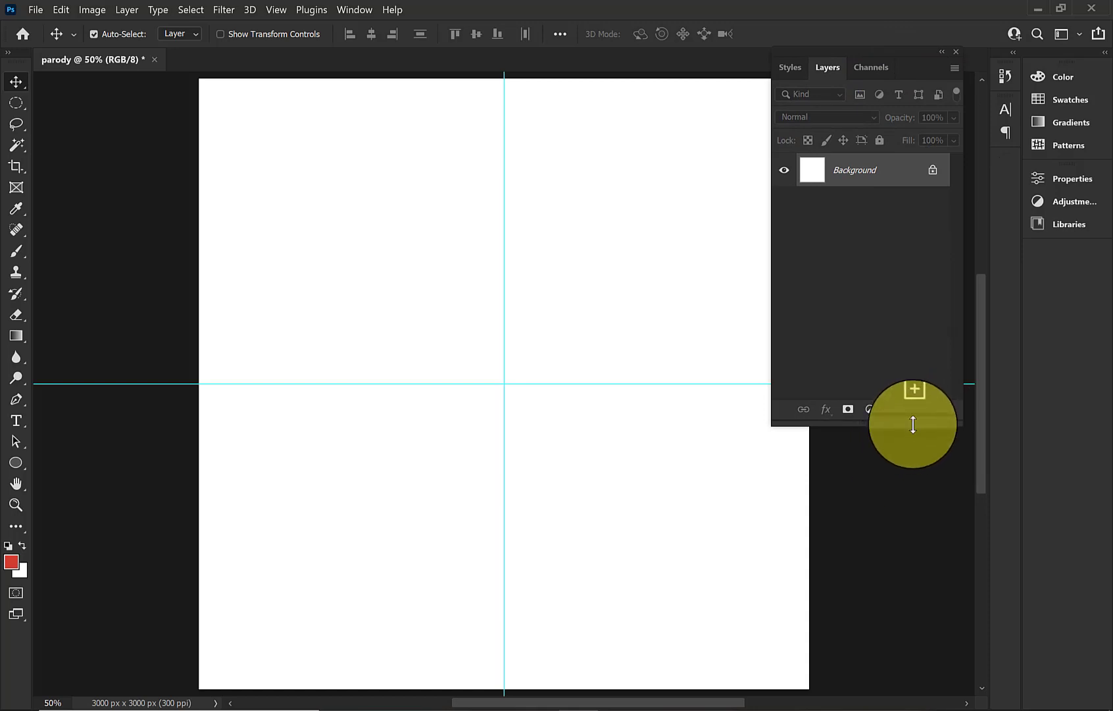
left_click_drag(913, 424, 850, 703)
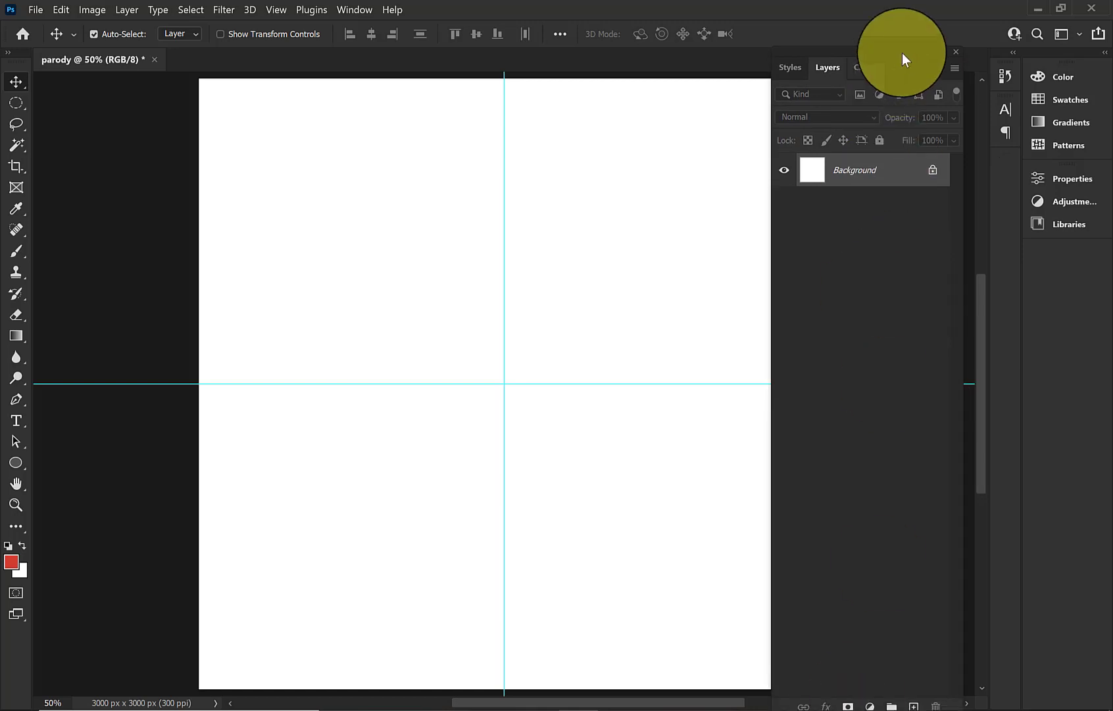
left_click_drag(919, 70, 967, 55)
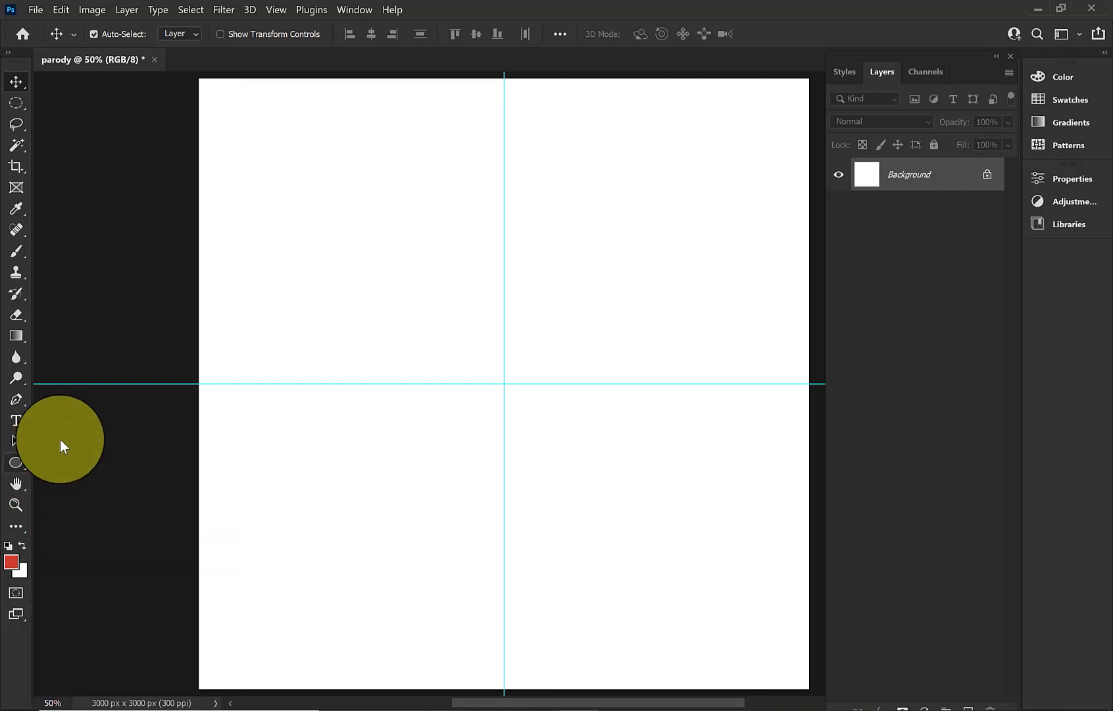
Activate the Ellipse tool and keep its drawing mode at Shape.
left_click(19, 462)
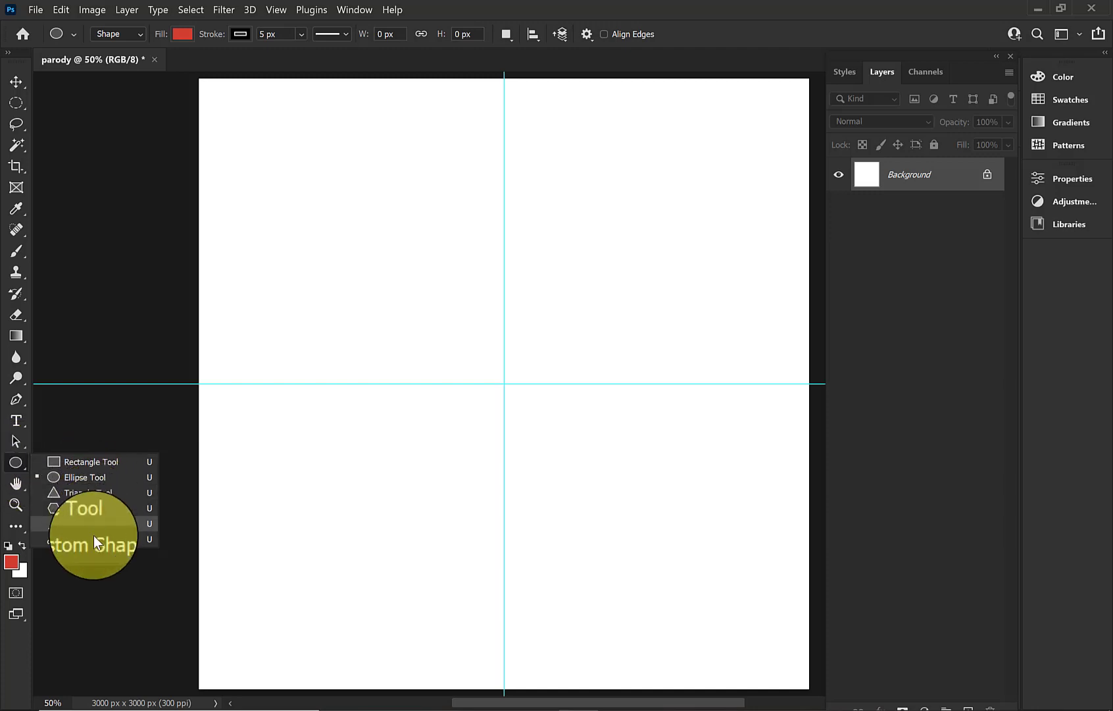
left_click(95, 476)
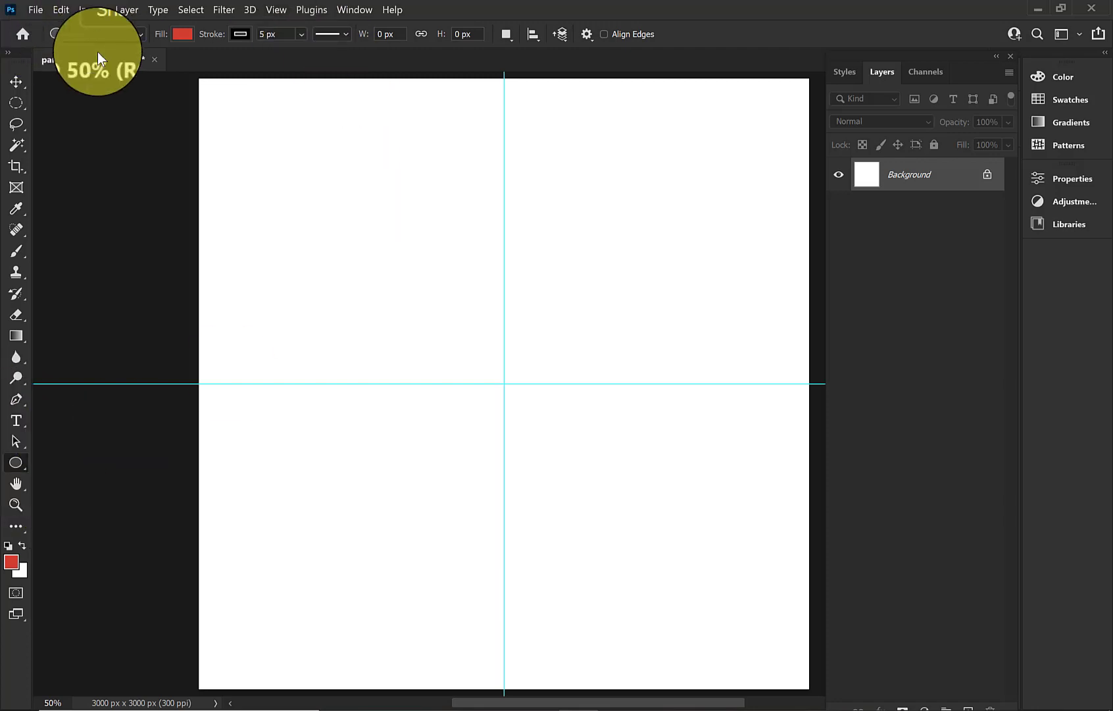
left_click(139, 34)
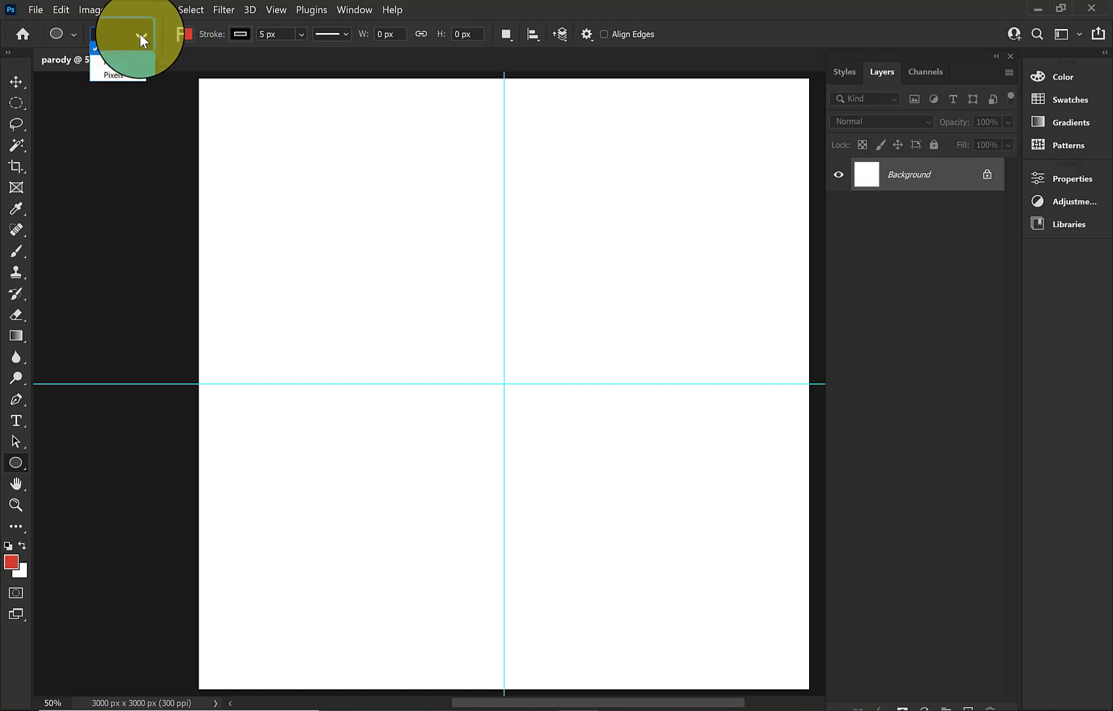
left_click(140, 34)
left_click(140, 34)
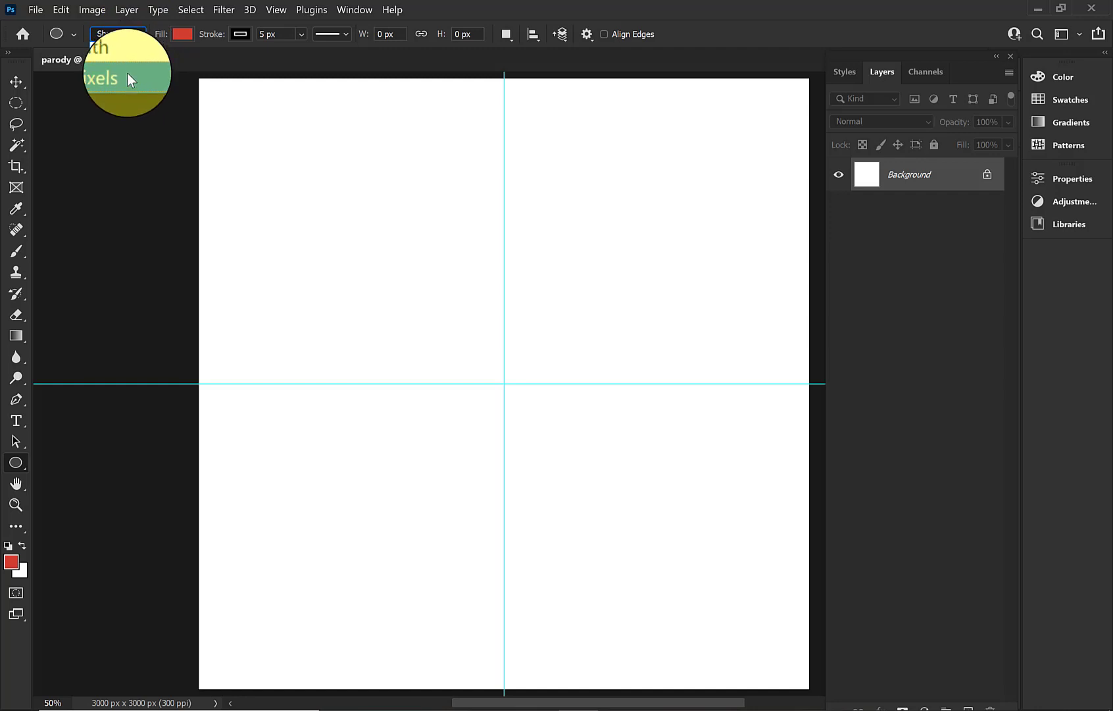
left_click(137, 43)
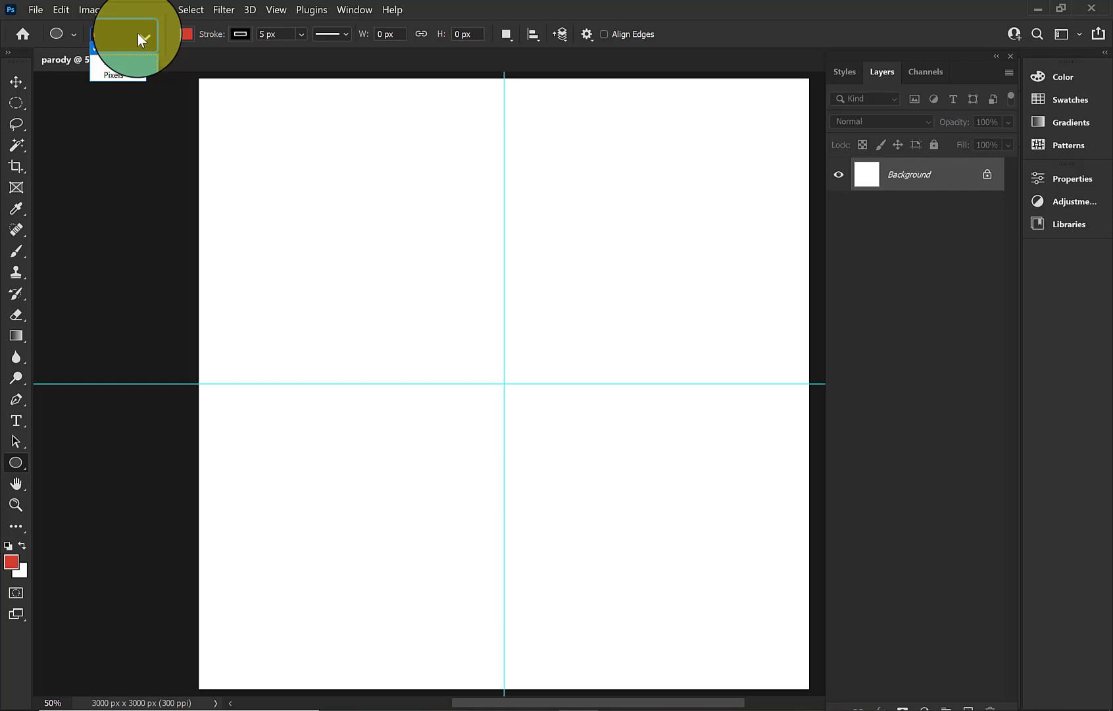
Draw a circle about 2314 px in diameter from near the canvas's upper-left corner, with a dark green fill and no stroke.
left_click(186, 36)
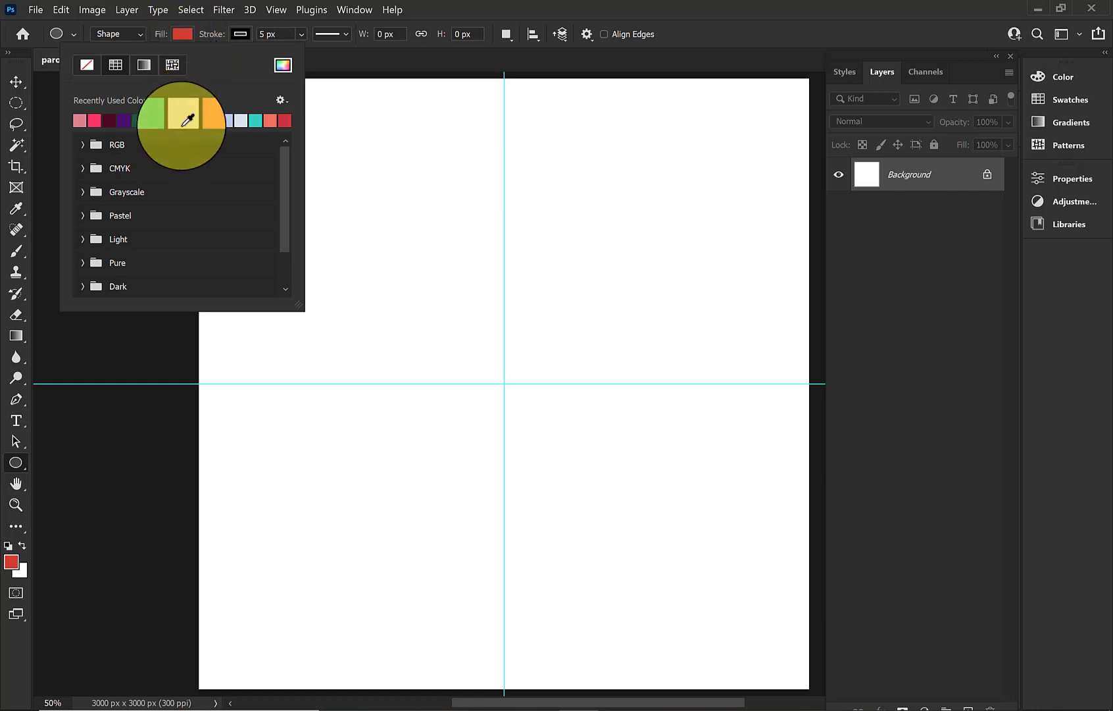
left_click(139, 120)
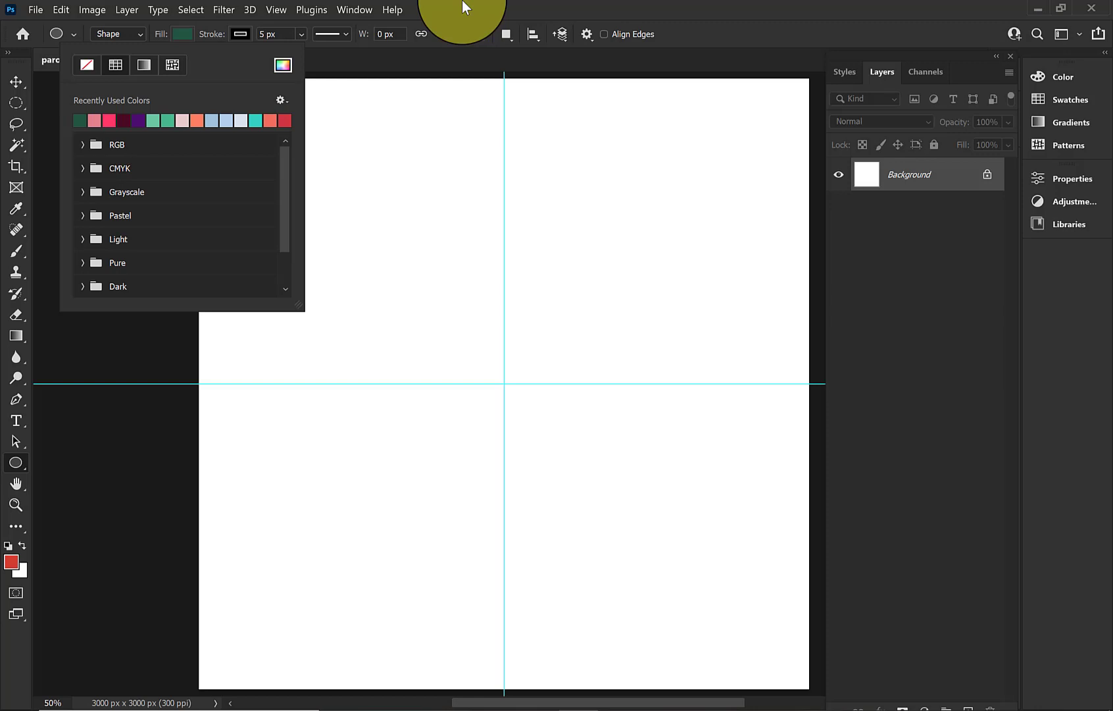
left_click(81, 120)
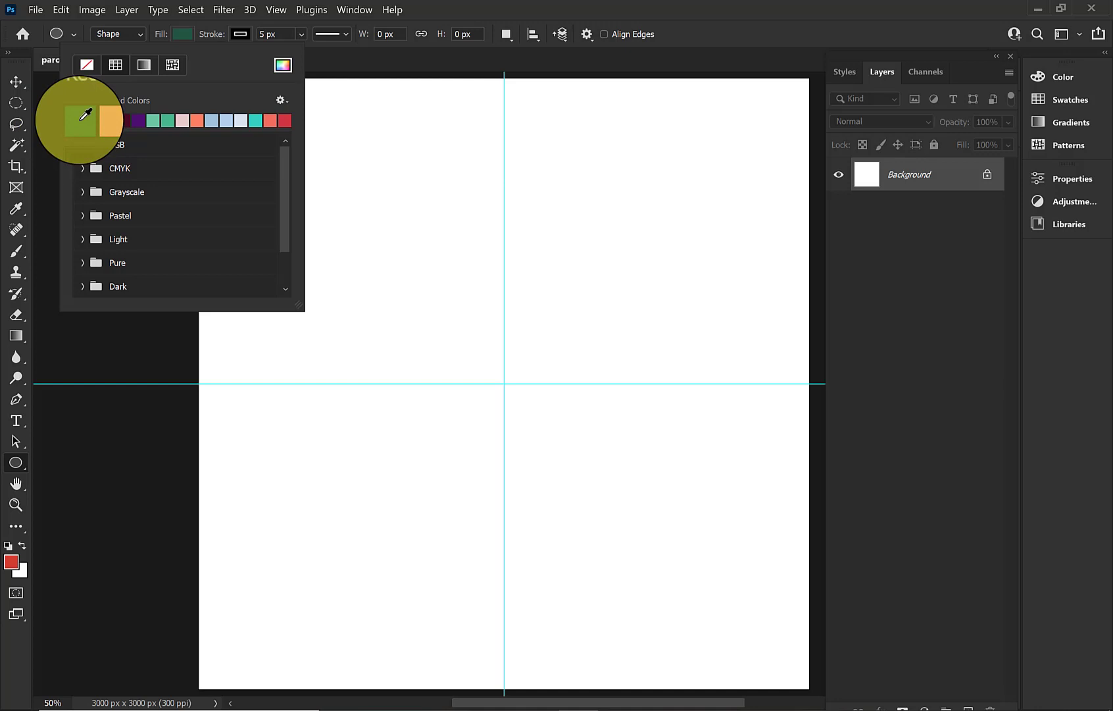
left_click(244, 33)
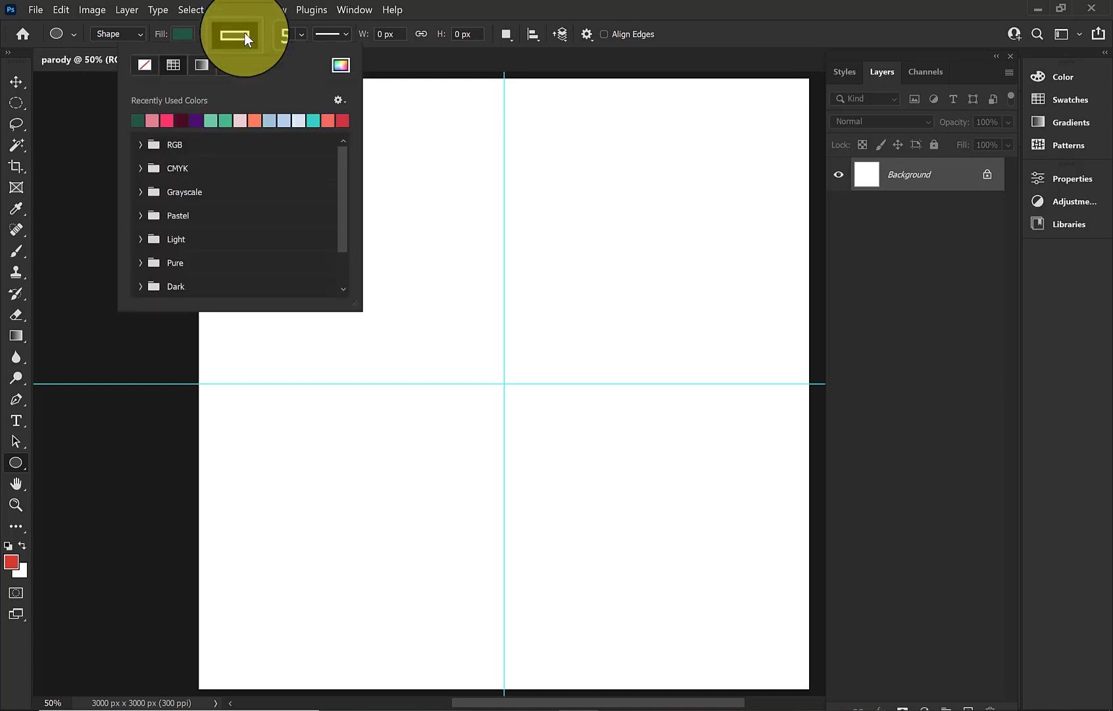
left_click(141, 66)
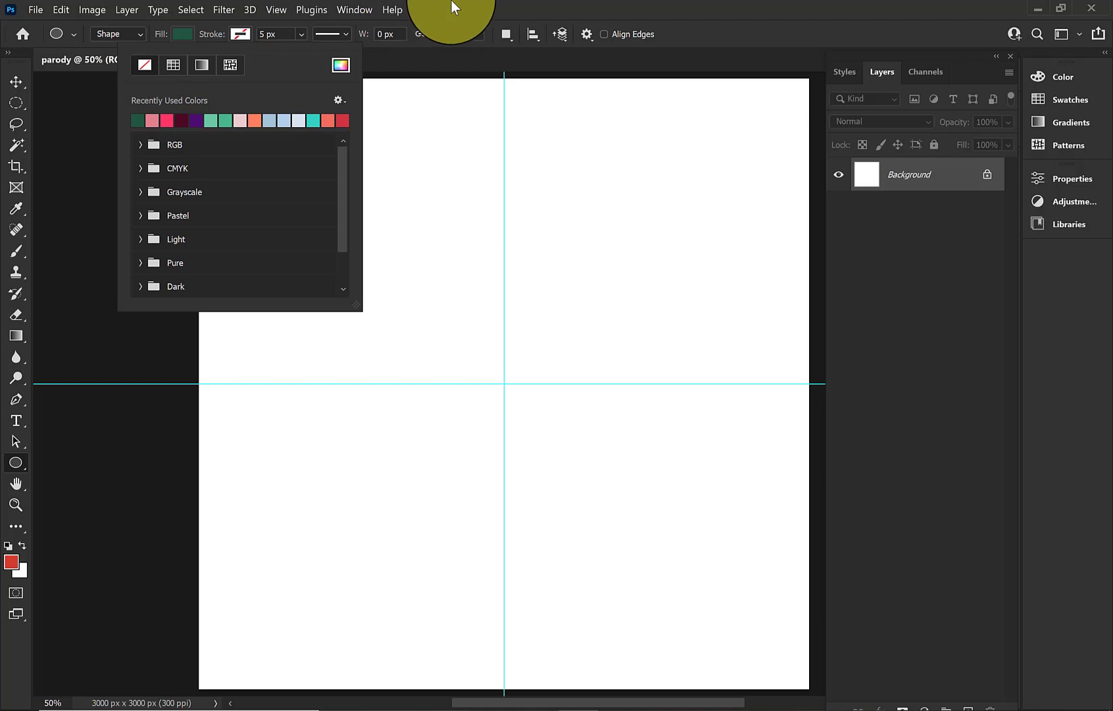
left_click(368, 67)
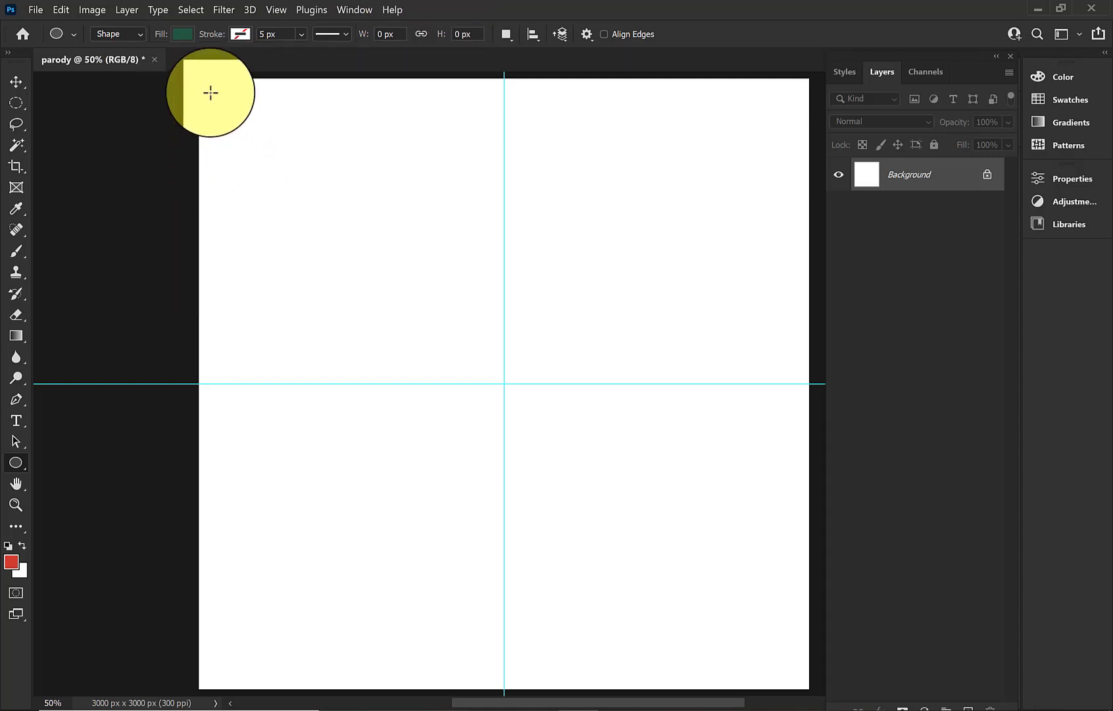
left_click_drag(209, 90, 680, 580)
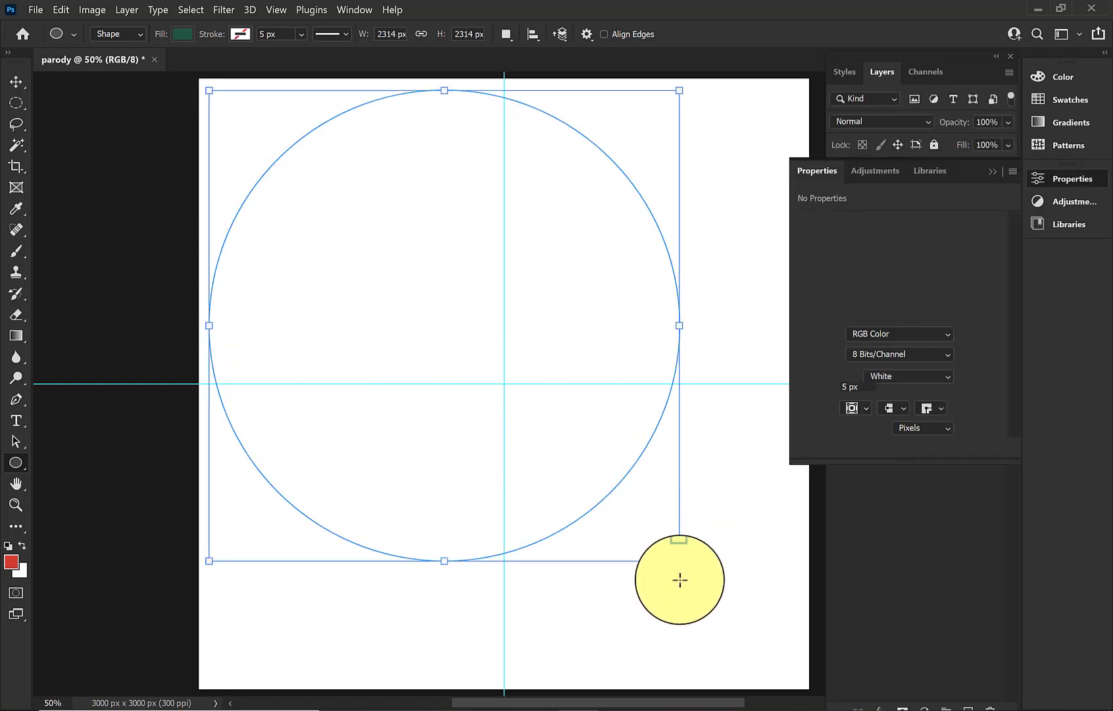
Collapse the Properties panel and move the green circle so it is centred on the crossing of the two guides.
left_click(996, 174)
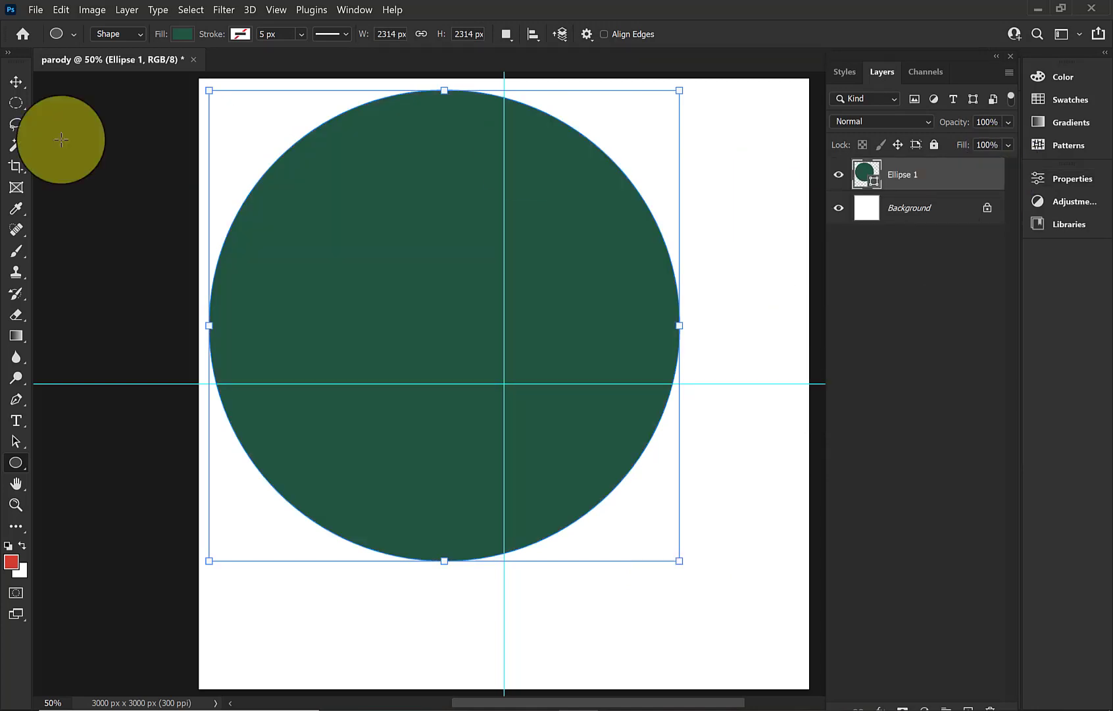
left_click(17, 82)
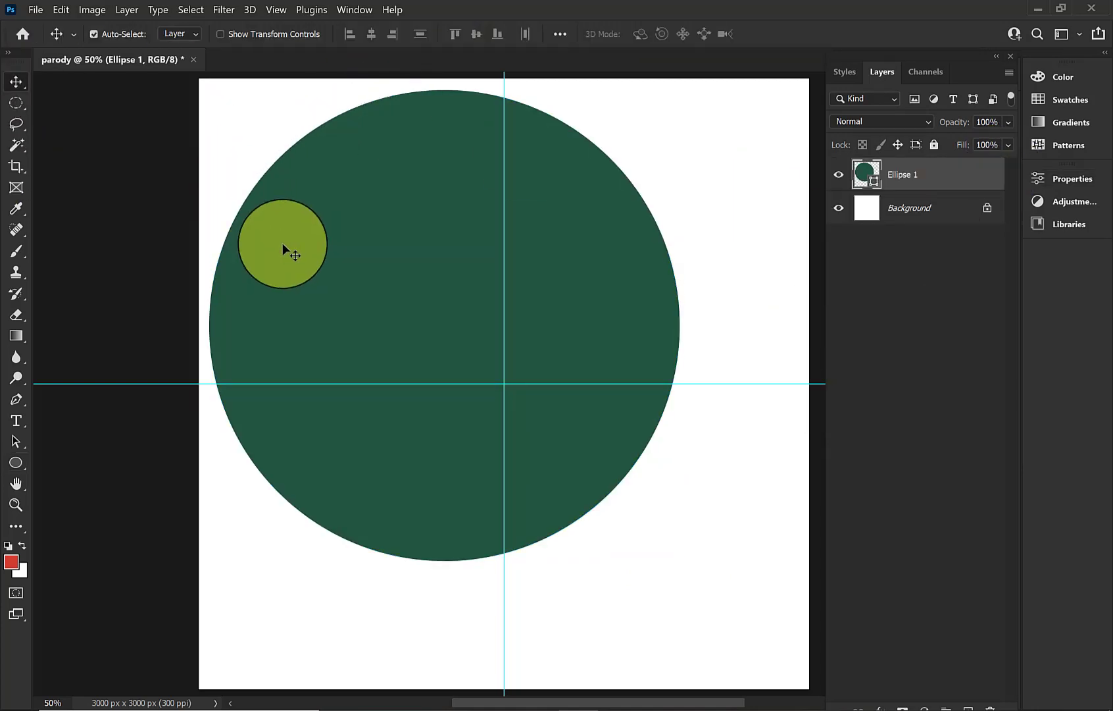
left_click_drag(278, 244, 346, 310)
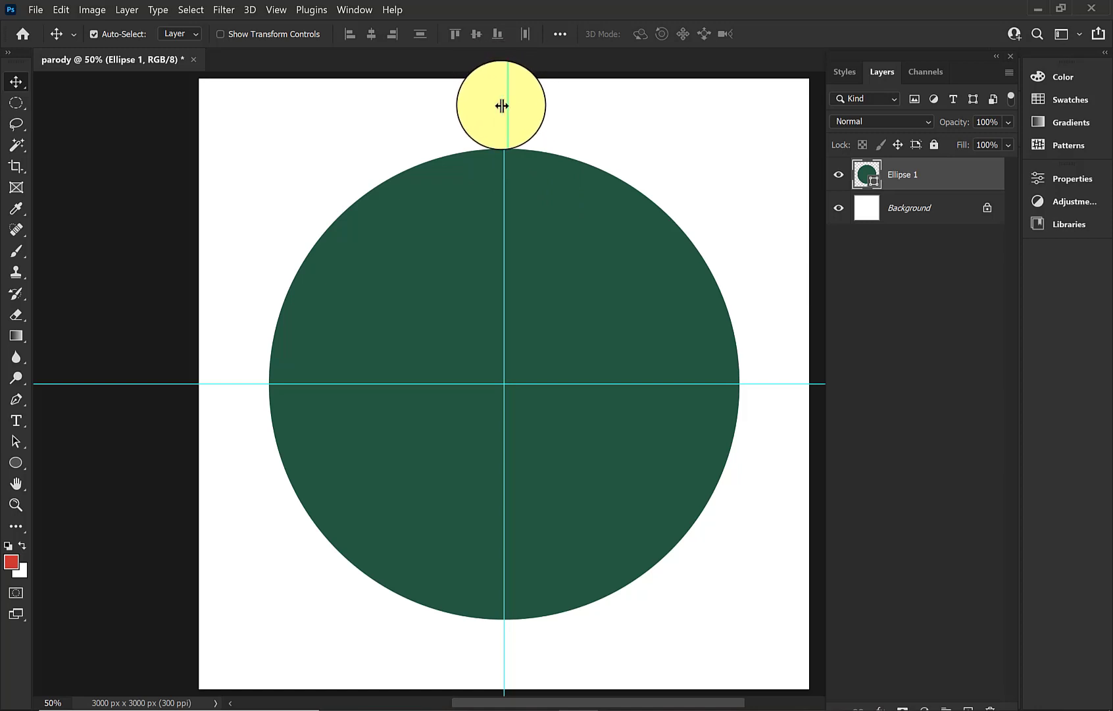
Undo a trial shift of the vertical guide and lock the guides in place.
left_click_drag(505, 99, 551, 99)
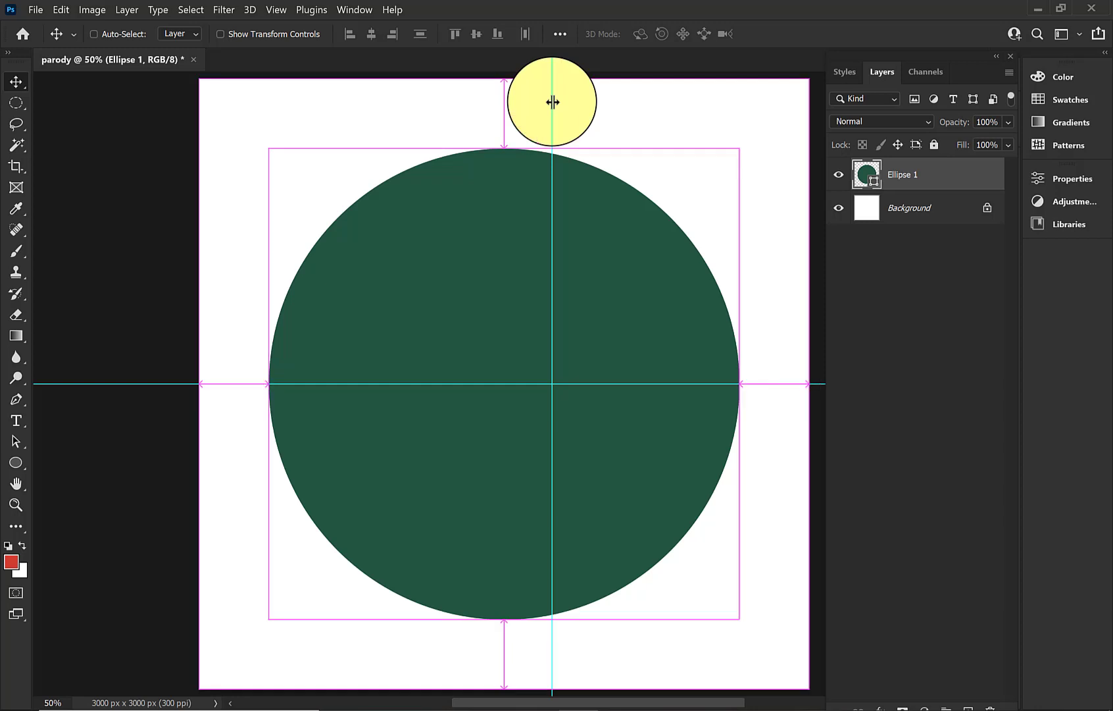
key("ctrl+z")
left_click(286, 13)
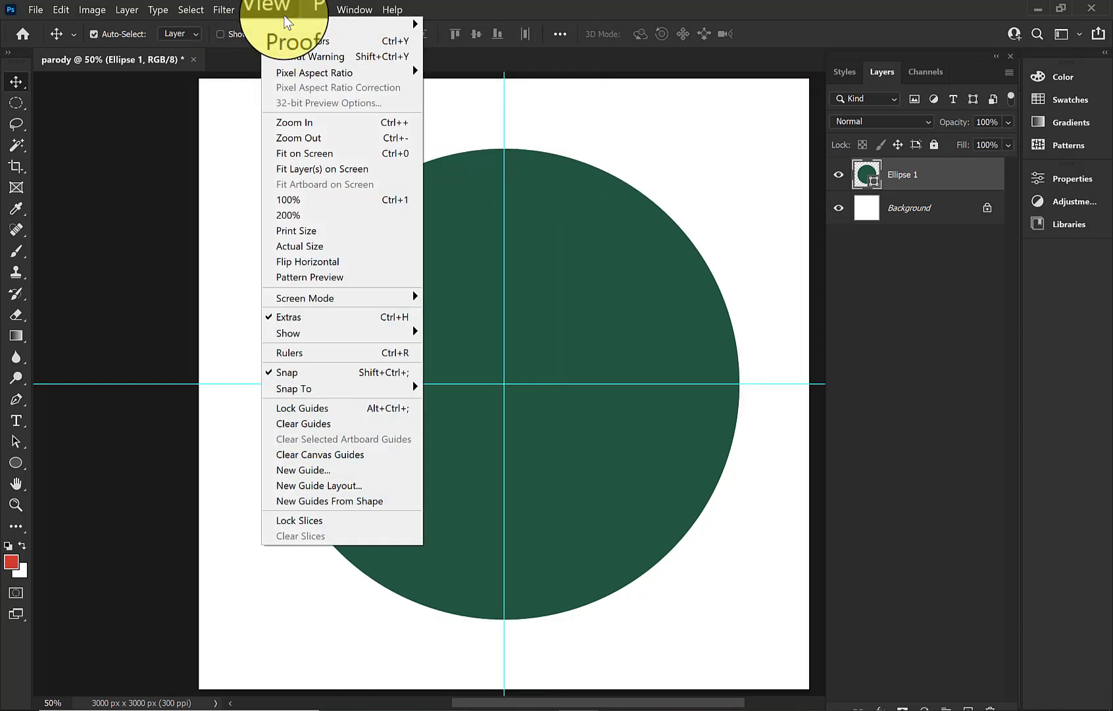
left_click(328, 408)
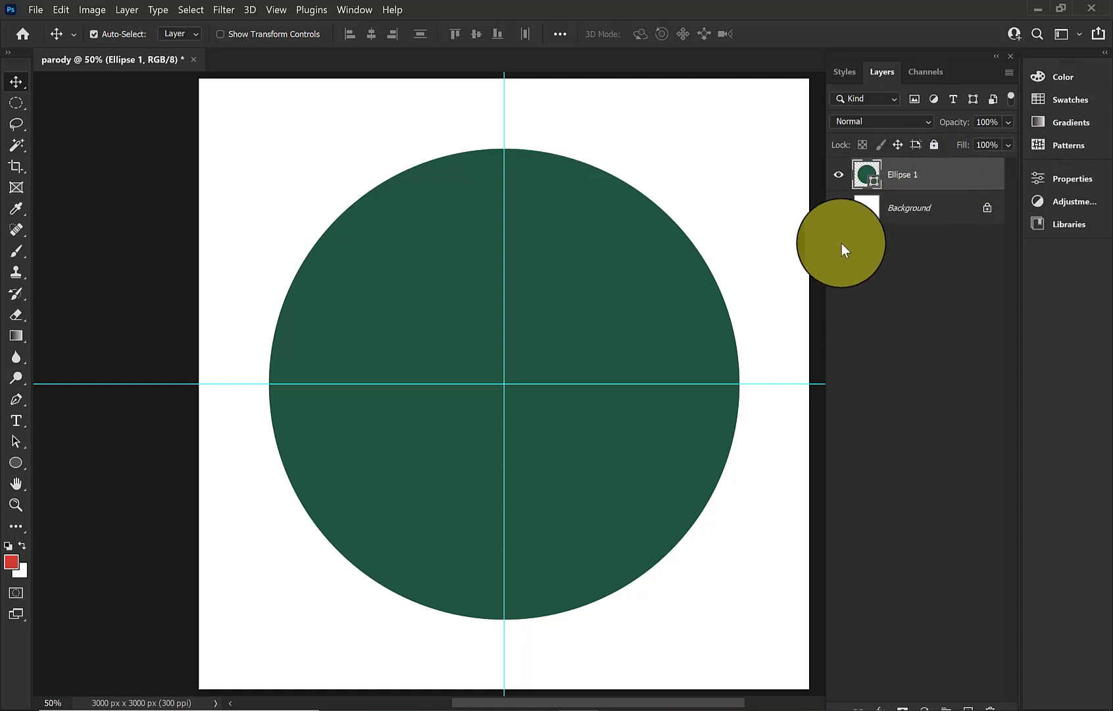
left_click(717, 277)
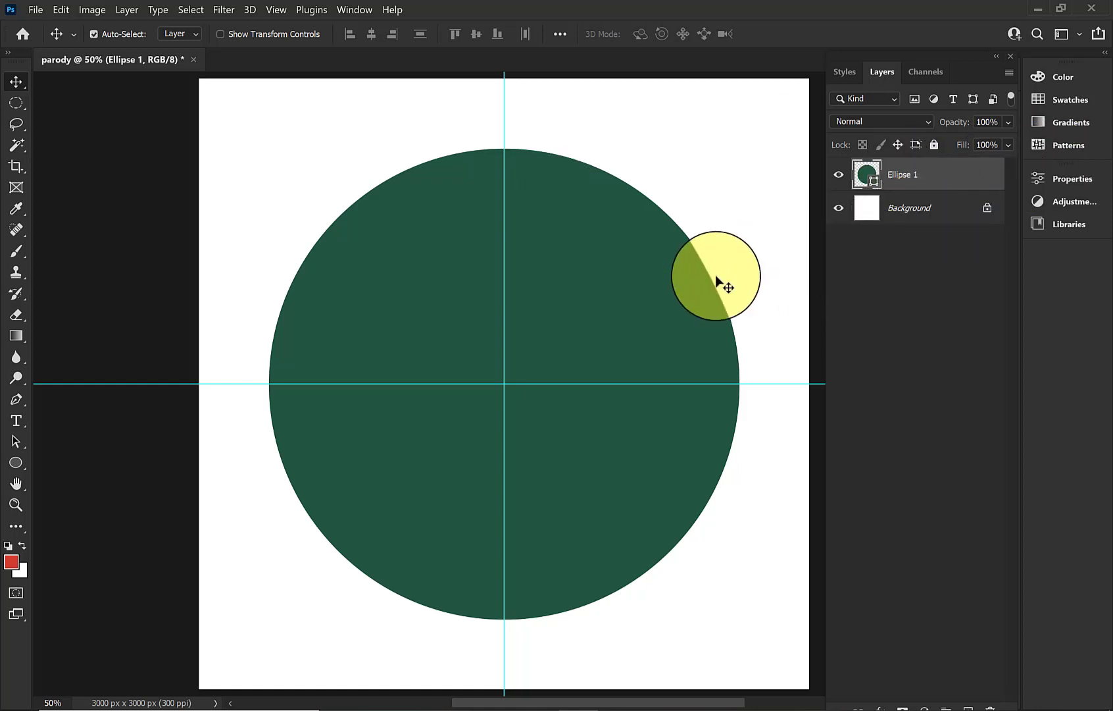
Rename the circle's layer to green circle and duplicate the layer.
double_click(911, 180)
type("q")
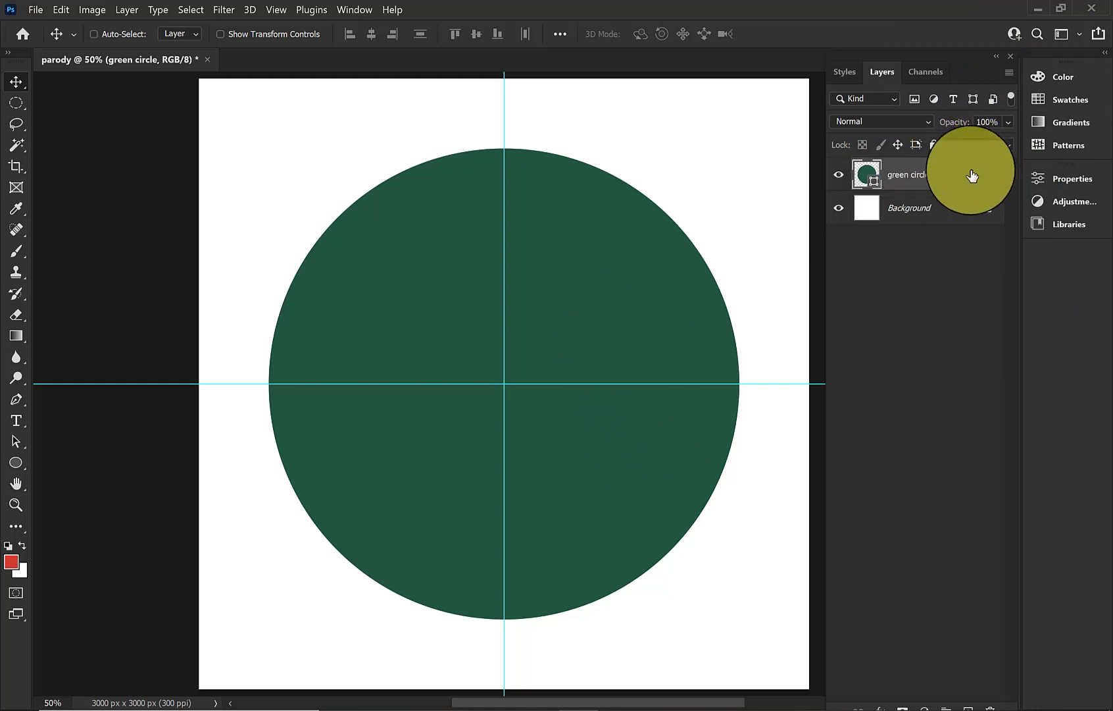
key("ctrl+j")
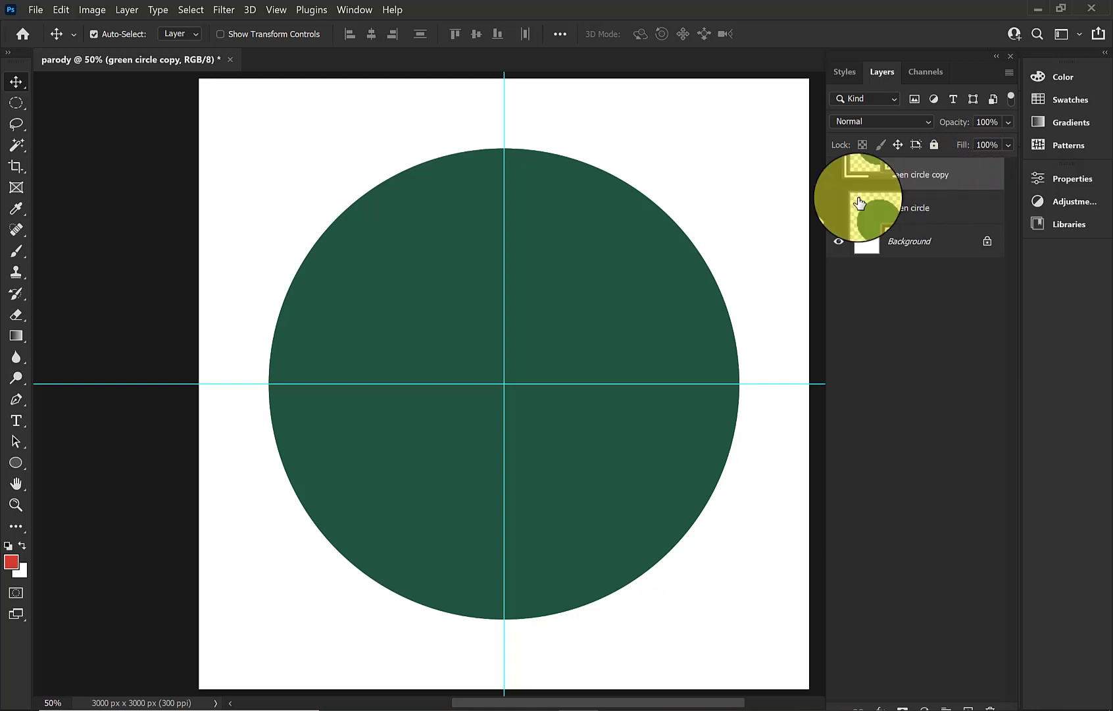
left_click_drag(439, 238, 603, 271)
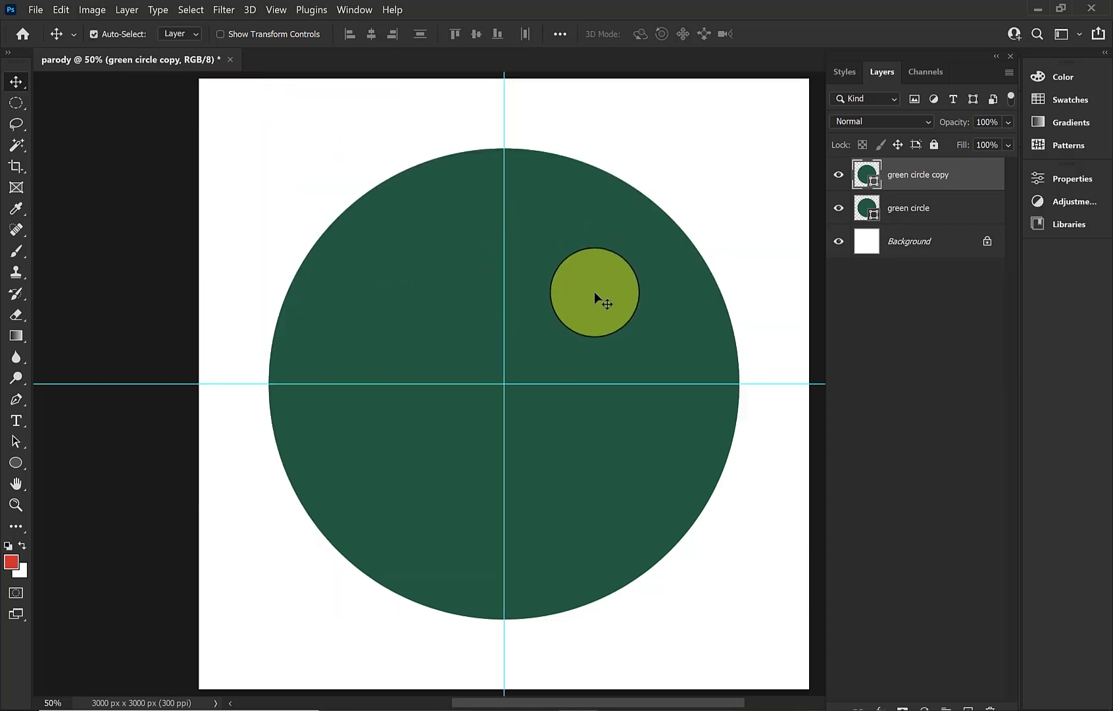
With the Ellipse tool, set the fill of the duplicated circle to no color.
left_click(21, 463)
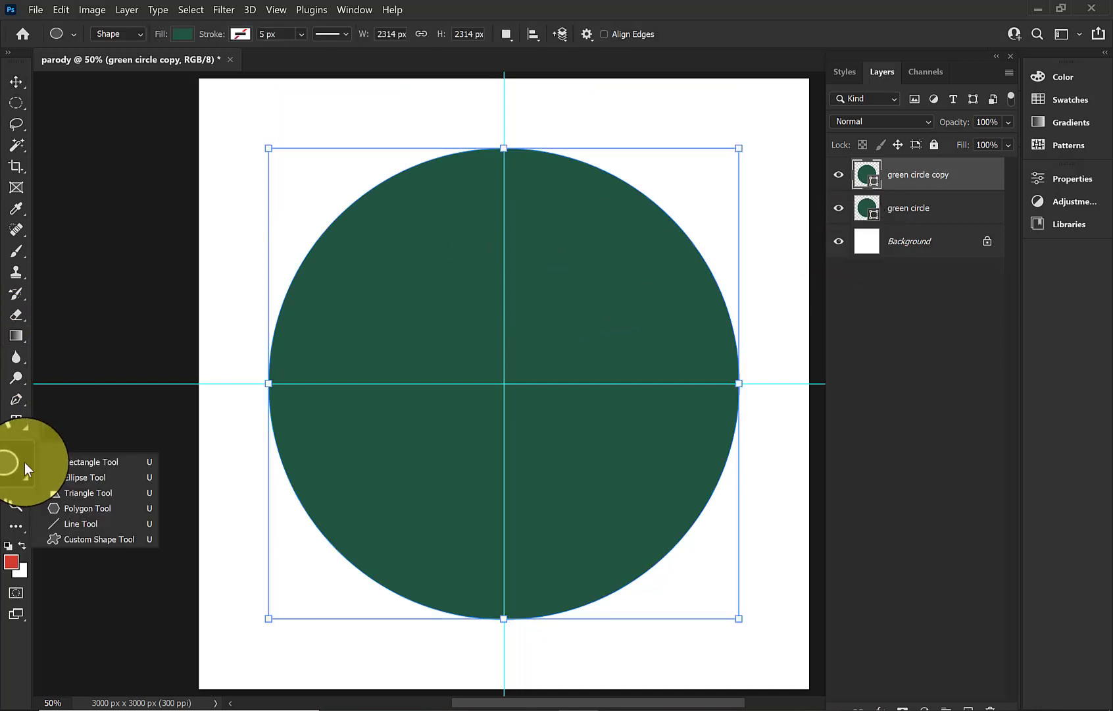
left_click(78, 479)
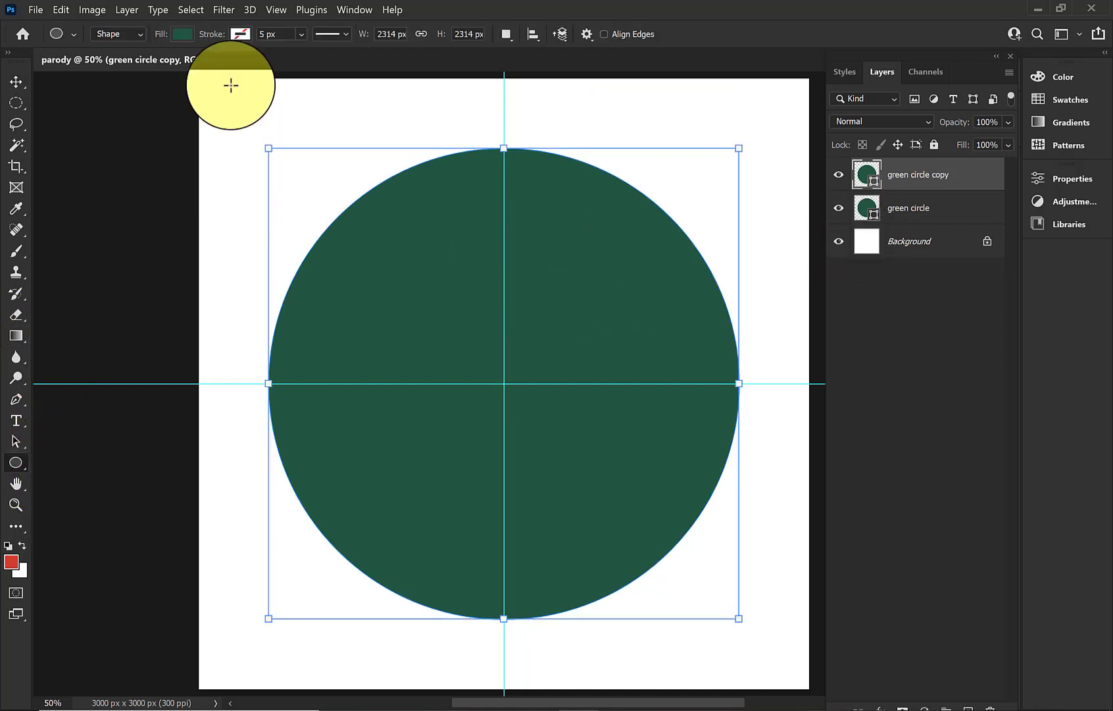
left_click(193, 35)
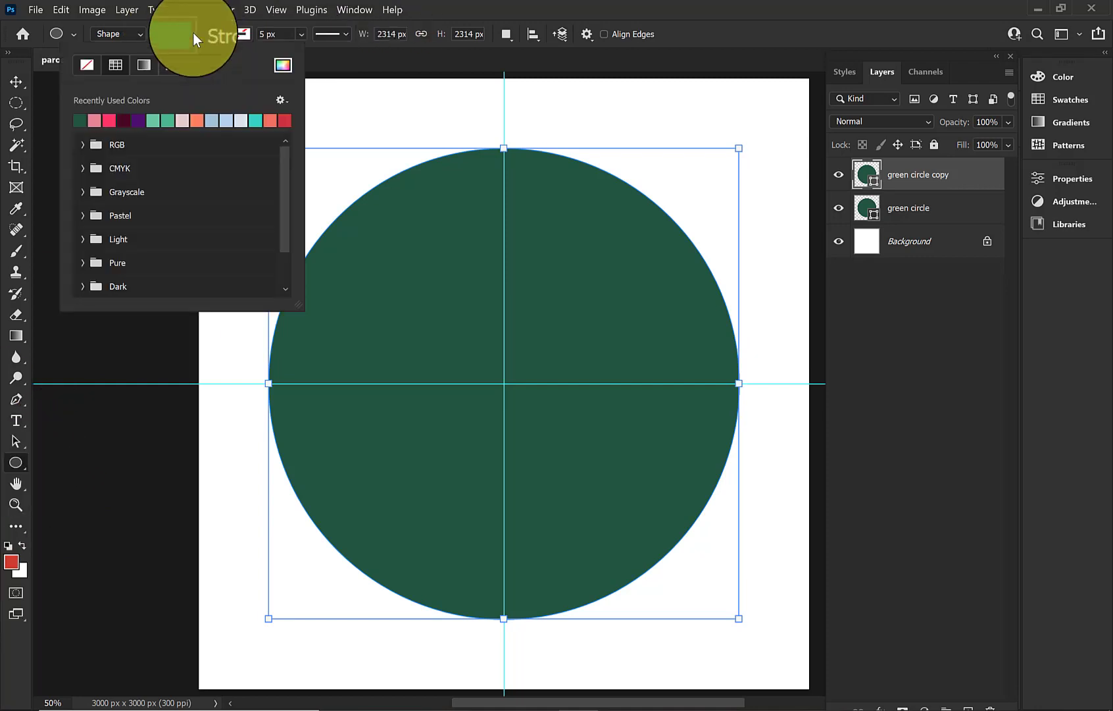
left_click(84, 67)
Give the duplicated circle a white ffffff stroke with a width of 50 px.
left_click(247, 34)
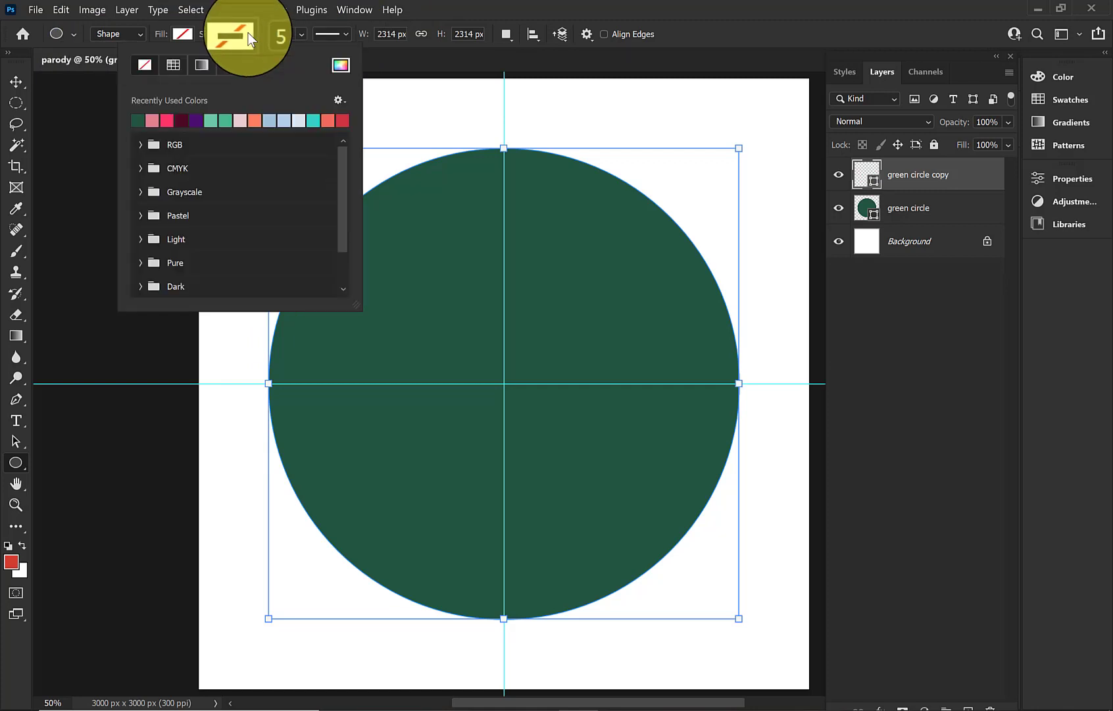
left_click(340, 64)
type("ffffff")
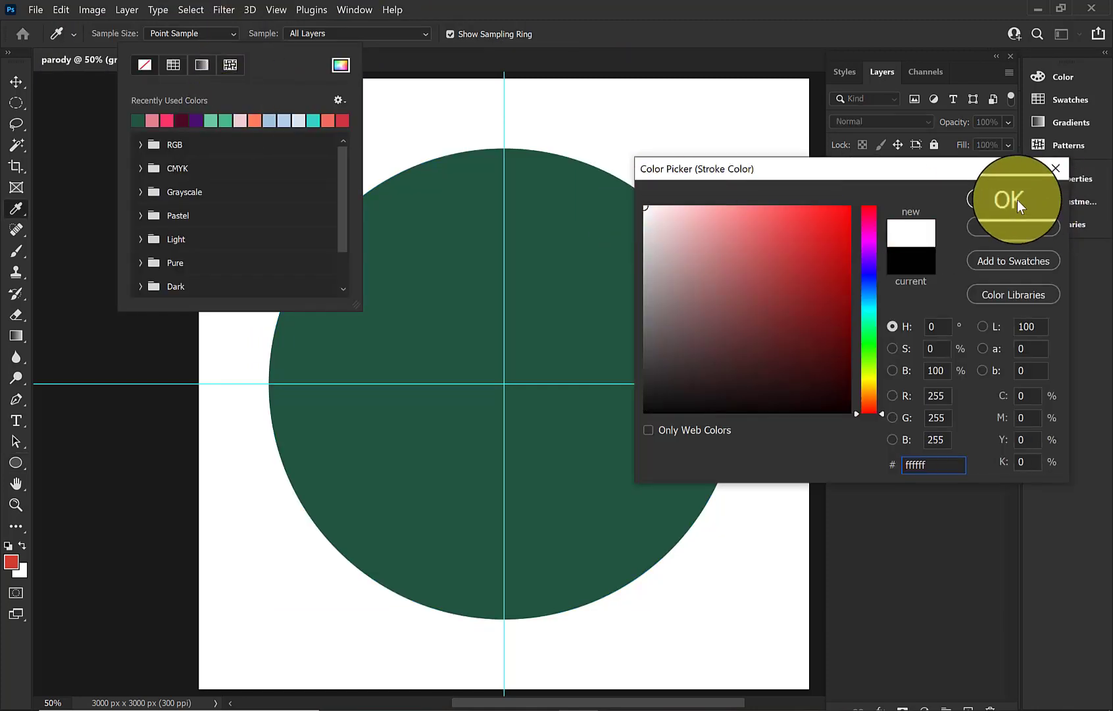
left_click(1018, 199)
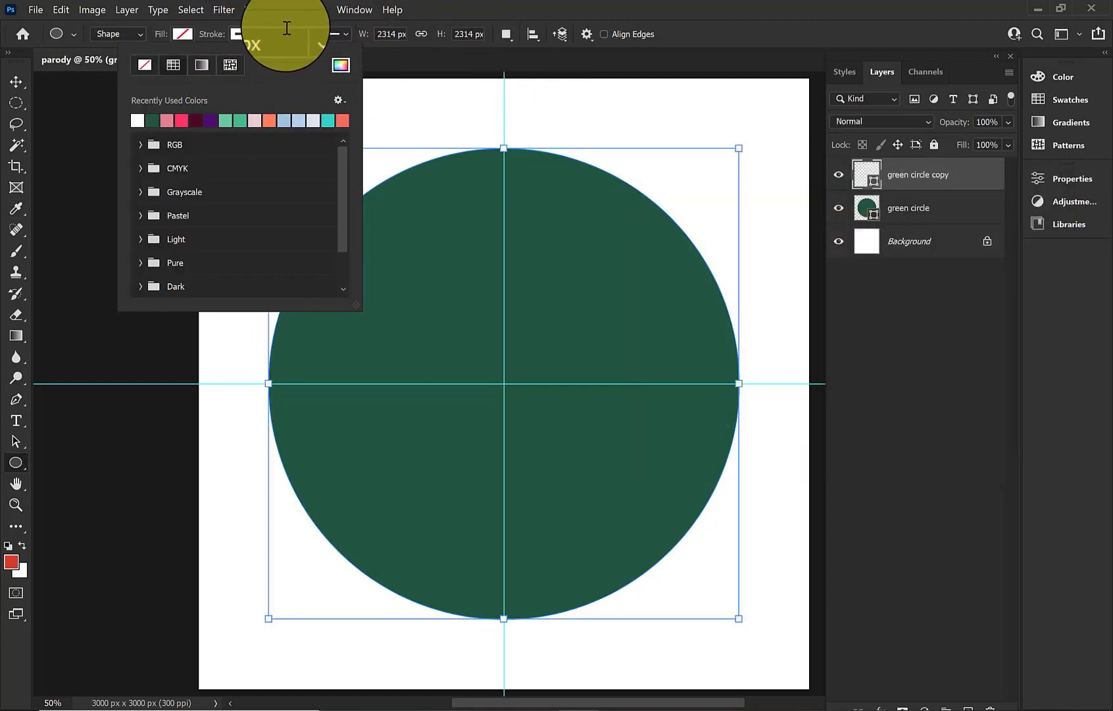
left_click(302, 31)
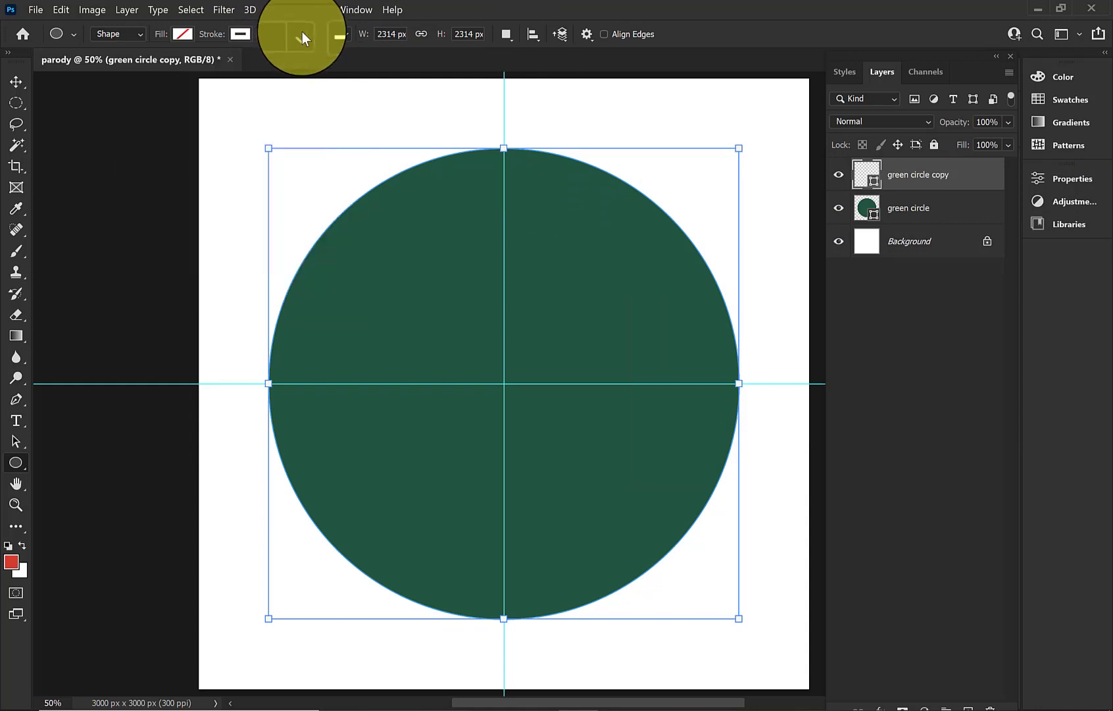
mouse_move(310, 58)
left_mouse_down()
mouse_move(324, 56)
mouse_move(306, 24)
mouse_move(249, 32)
left_mouse_up()
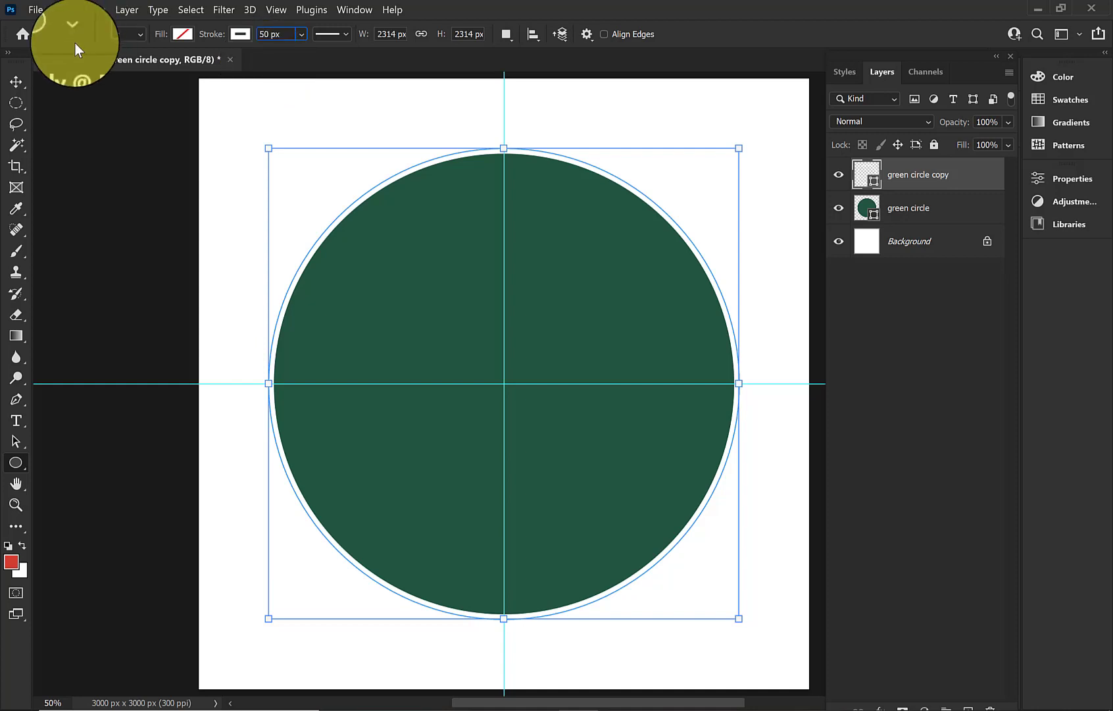
Scale the stroked circle proportionally to about 83% with Free Transform so it sits as a ring inside the green circle.
left_click(24, 88)
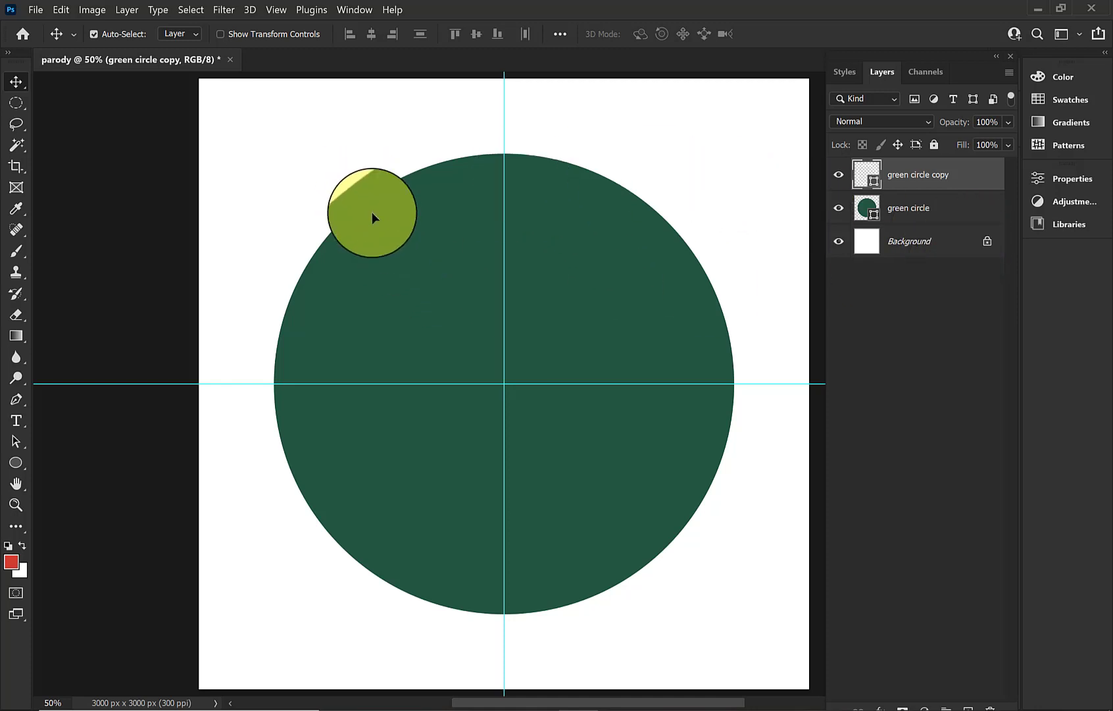
left_click_drag(371, 213, 97, 45)
left_click(70, 14)
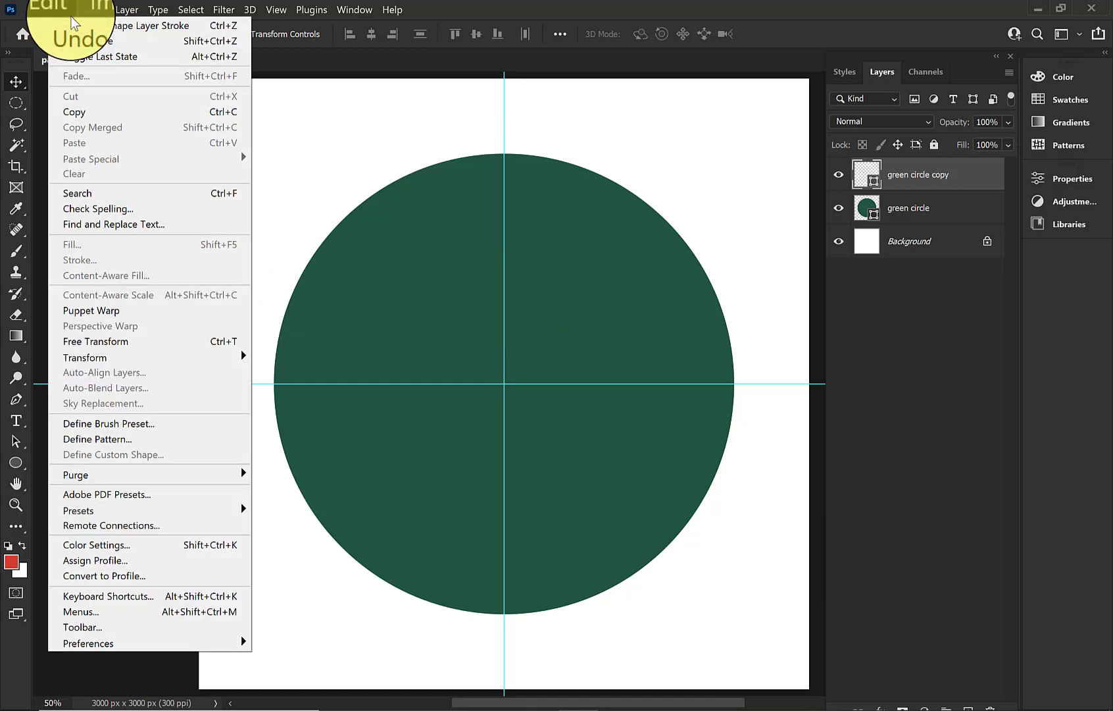
left_click(113, 338)
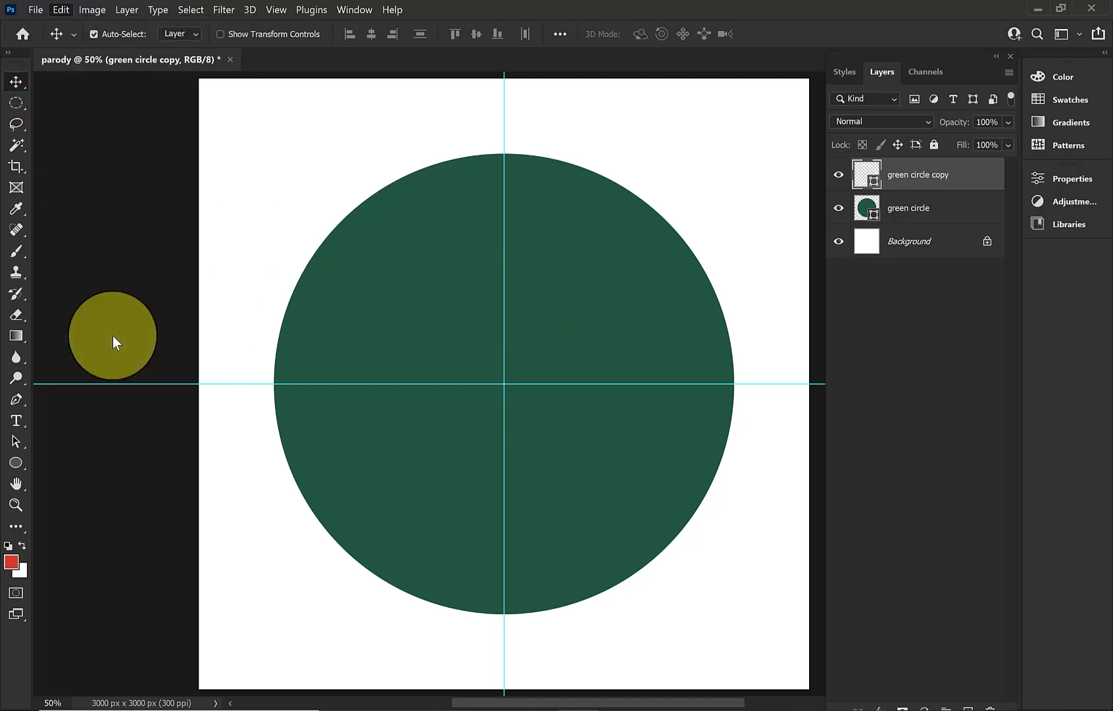
left_click(487, 300)
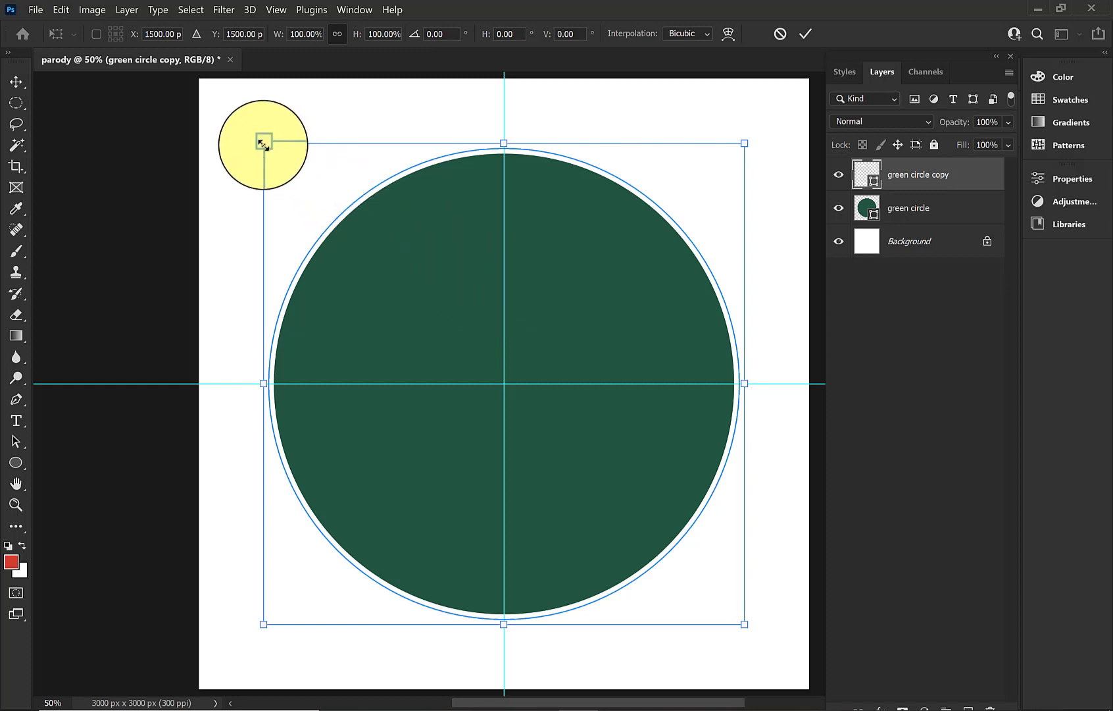
left_click_drag(263, 143, 302, 182)
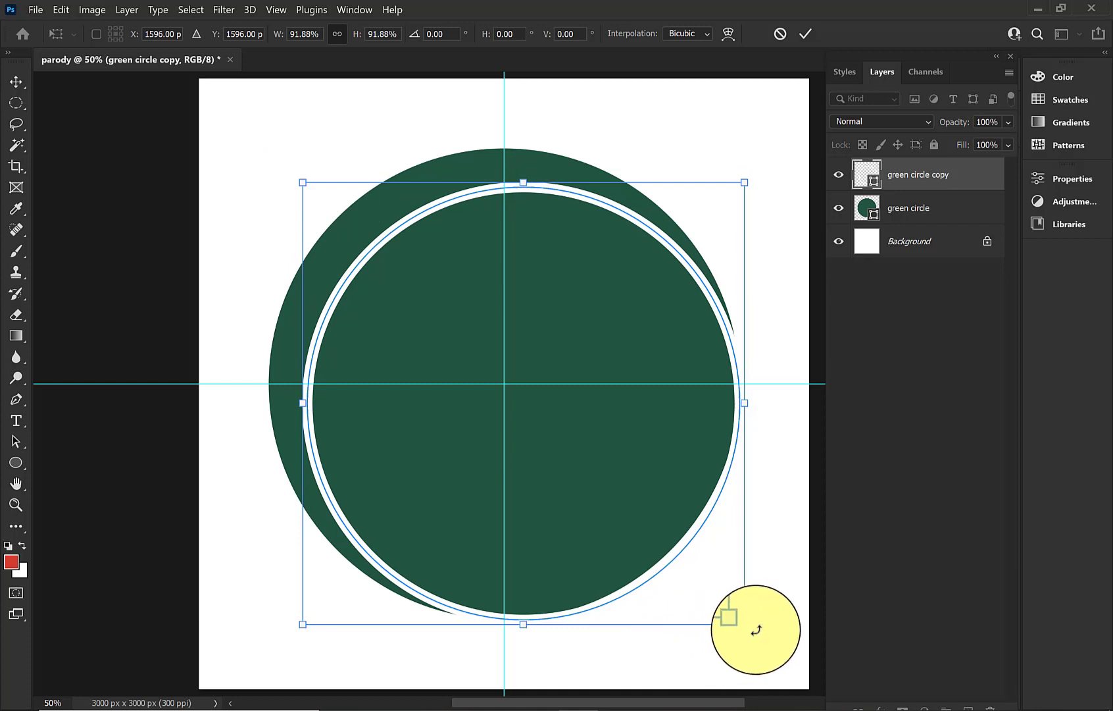
left_click_drag(745, 623, 700, 579)
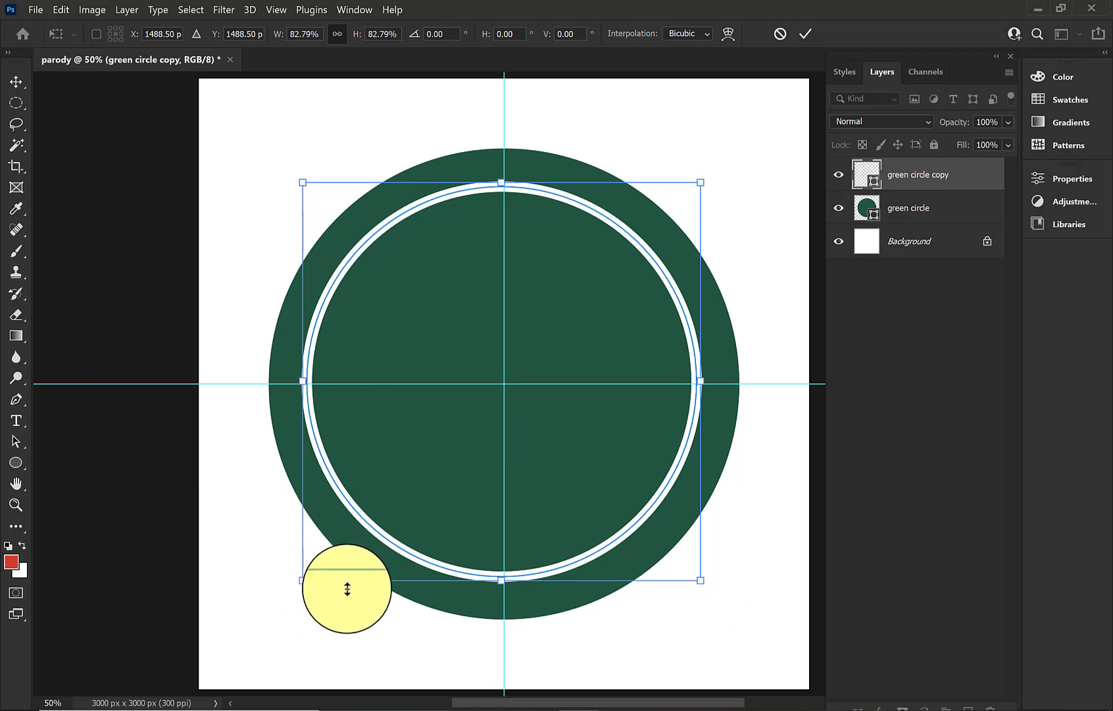
key("Return")
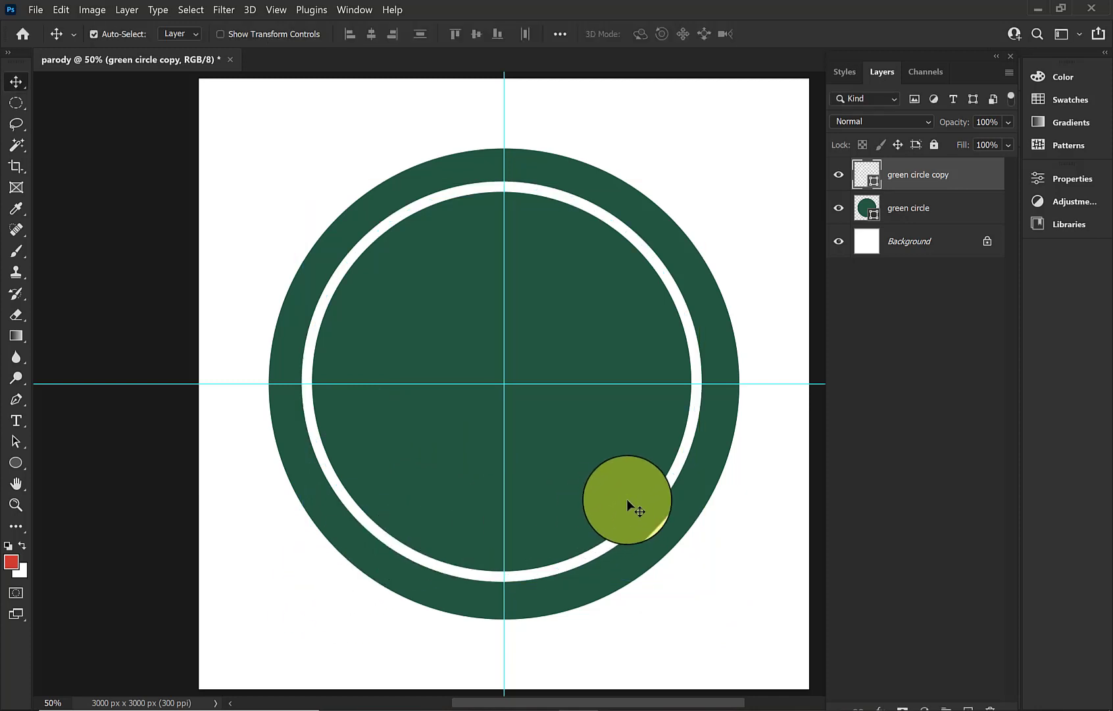
Nudge the white ring to the right until it is centred on the vertical guide.
key("Right")
key("Right")
key("Right")
key("Right")
key("Right")
key("Right")
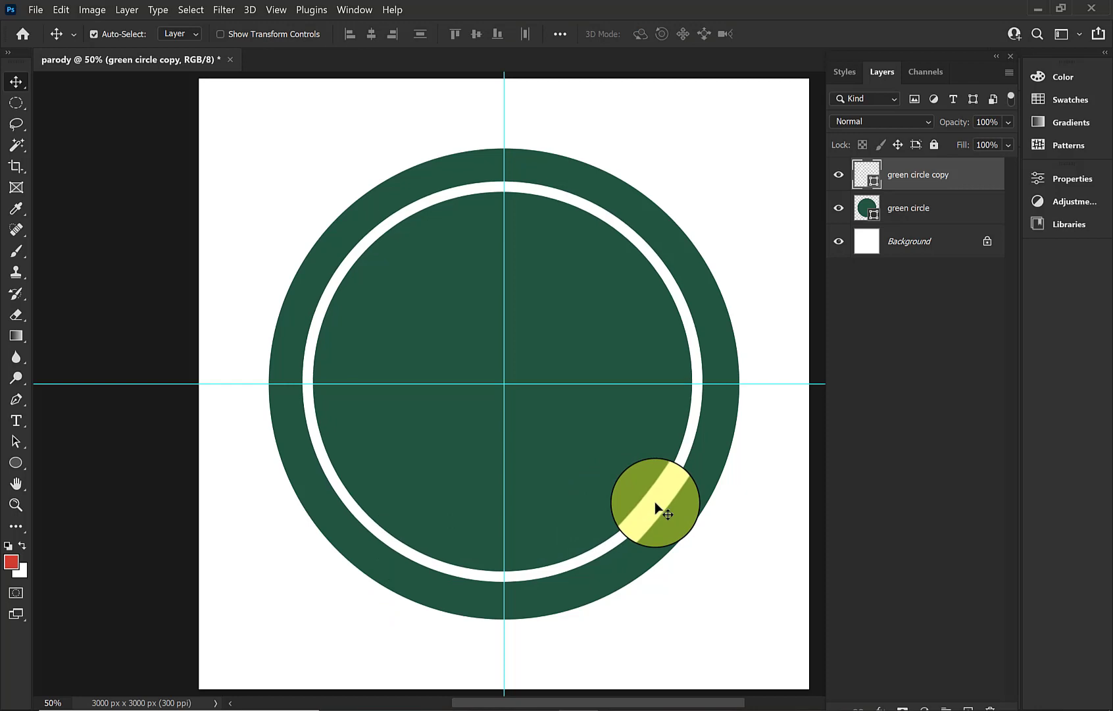
key("Right")
key("Right")
key("Right")
key("Right")
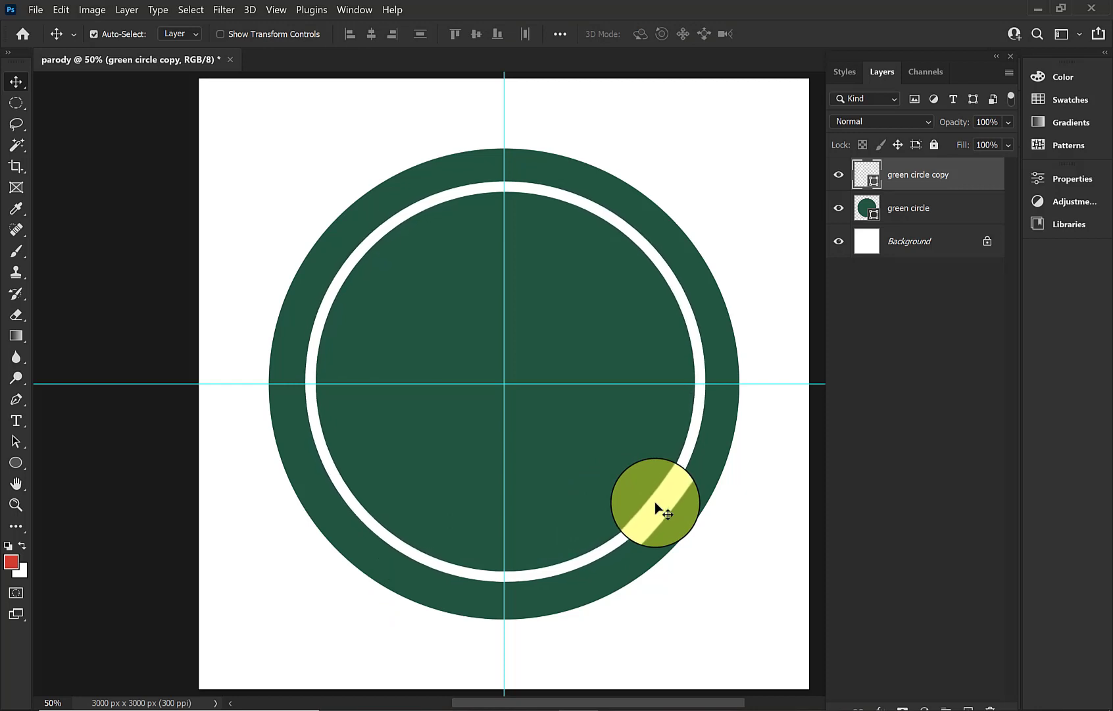
Rename the duplicated circle's layer to white ring.
left_click_drag(531, 232, 589, 471)
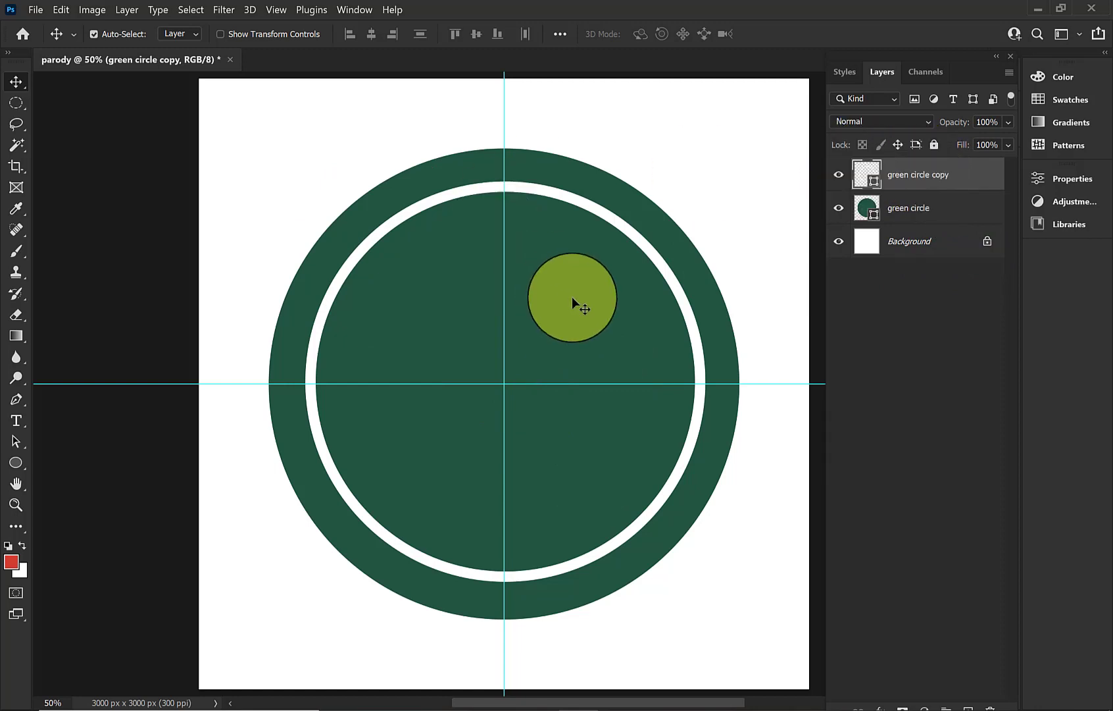
double_click(929, 186)
type("white ring")
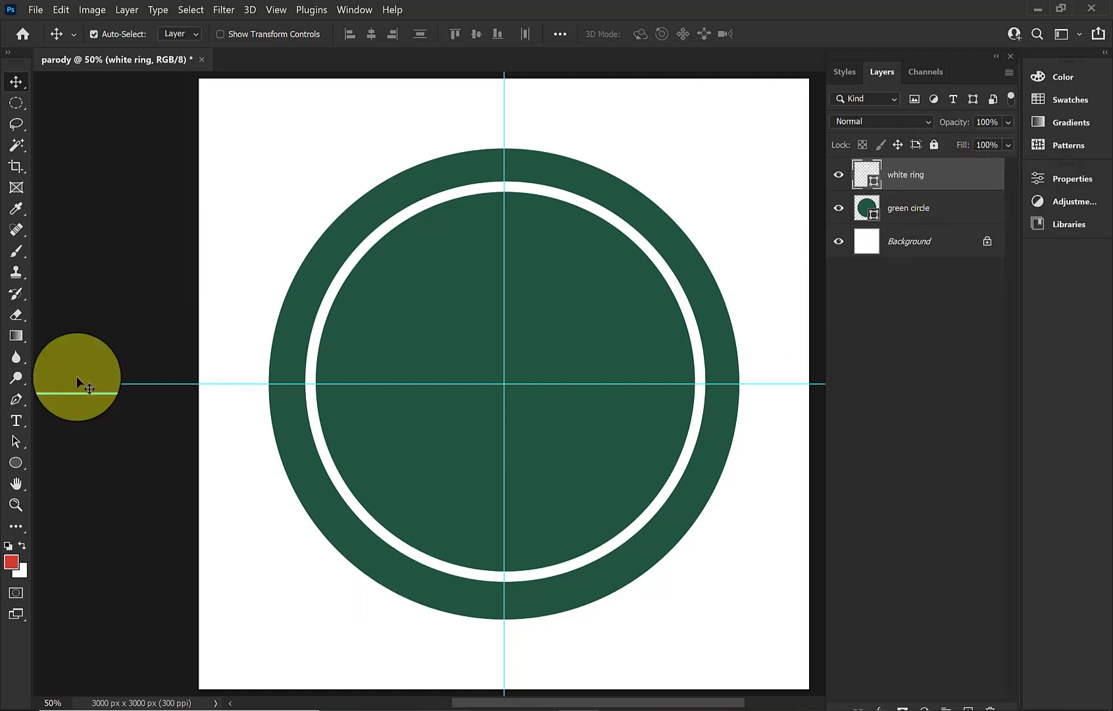
left_click(17, 464)
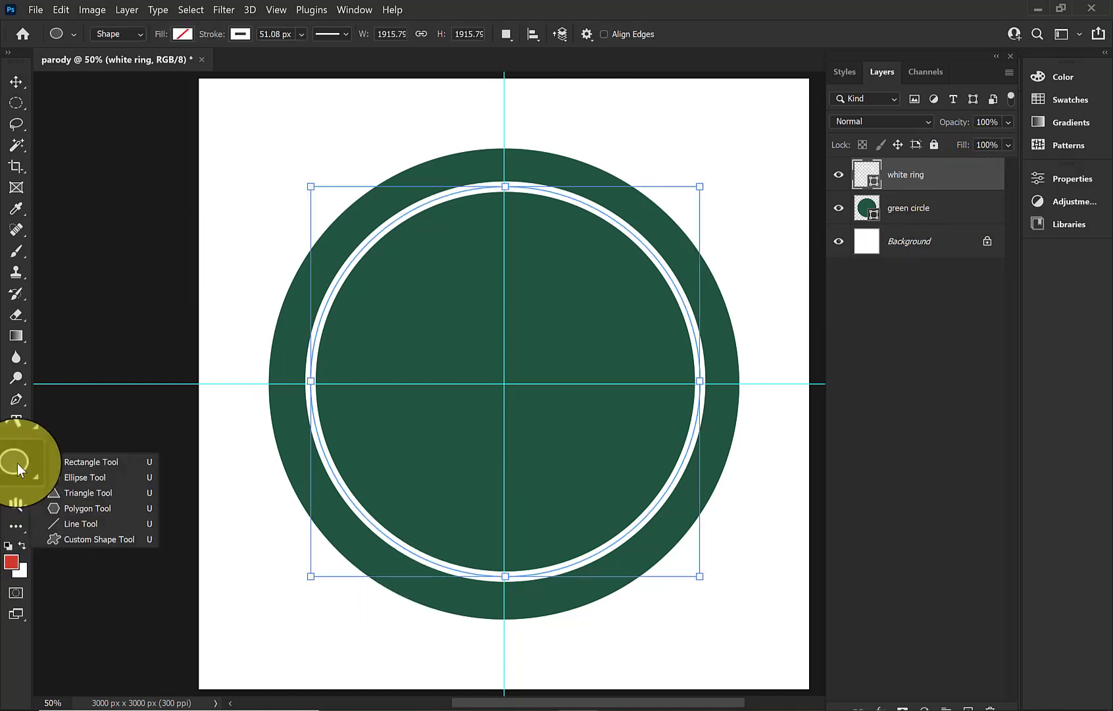
left_click(183, 34)
left_click(980, 187)
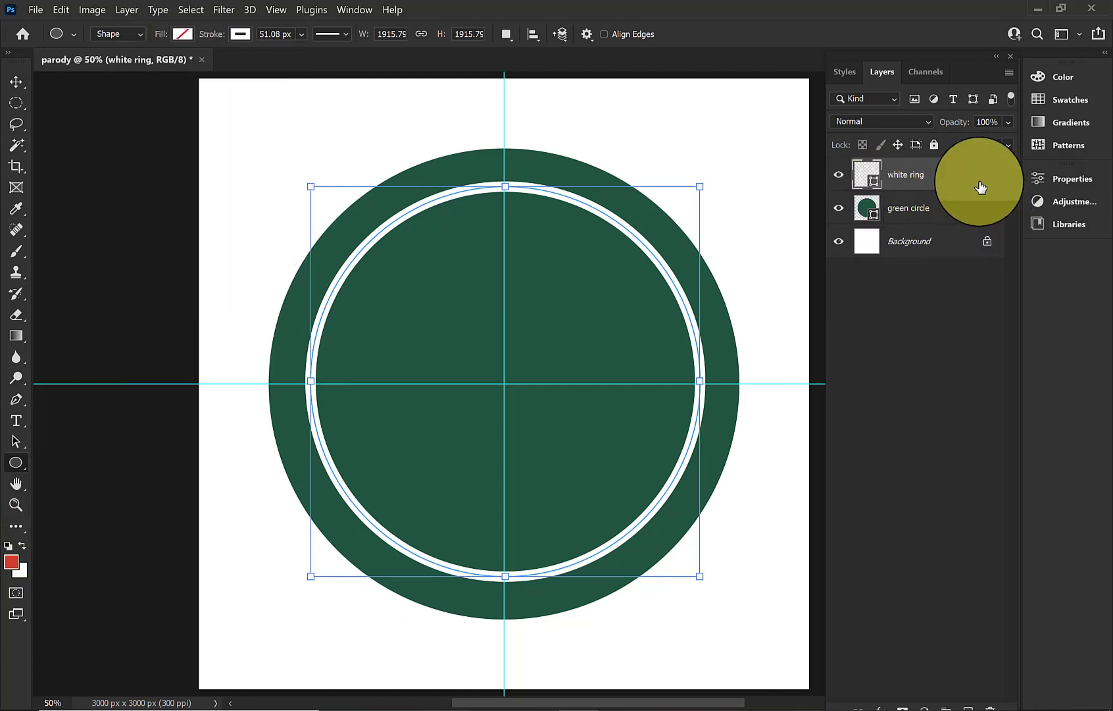
left_click(9, 85)
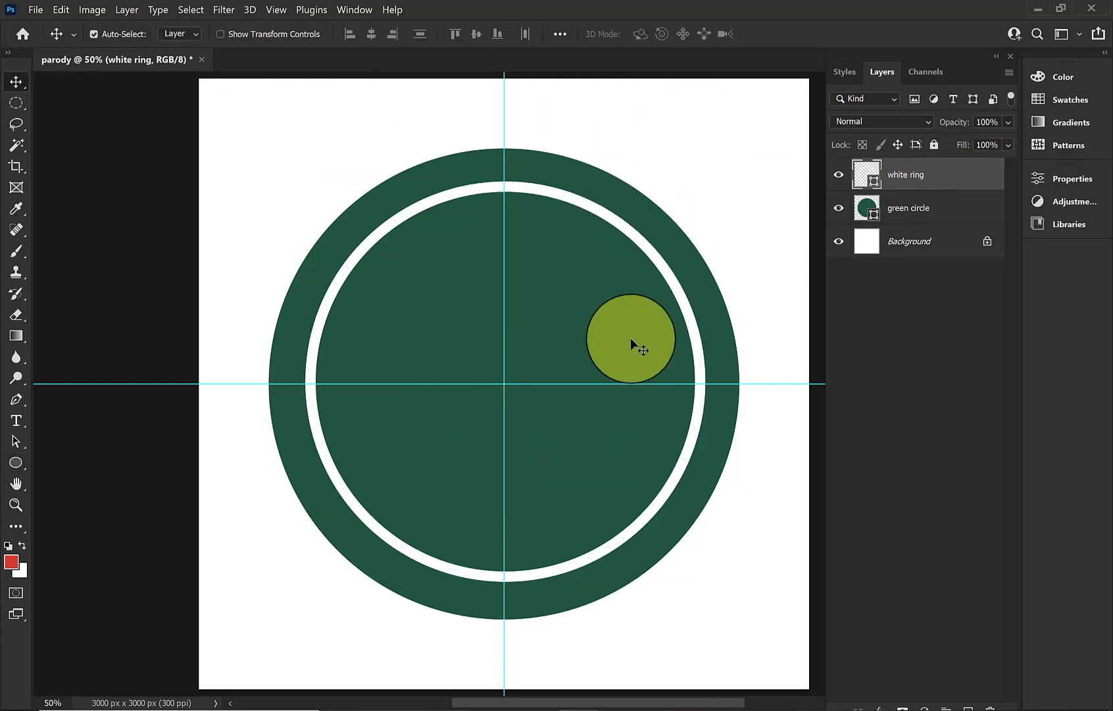
Add a new layer above the white ring and set the Ellipse tool's fill colour to black 000000.
left_click(969, 707)
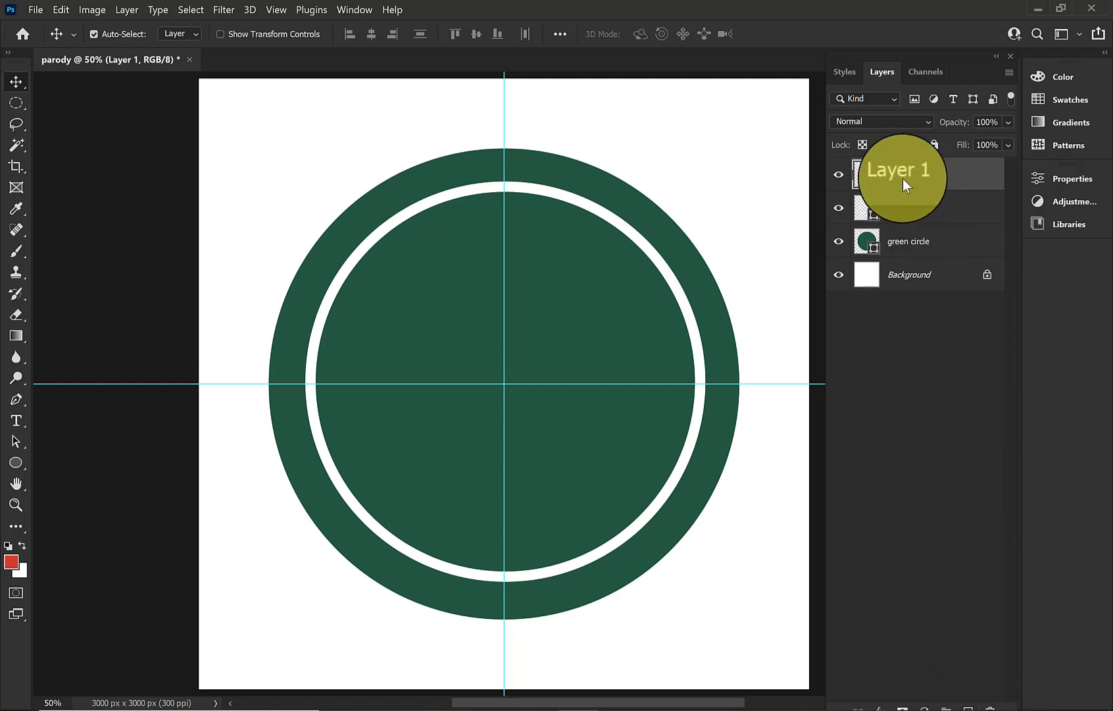
left_click(16, 463)
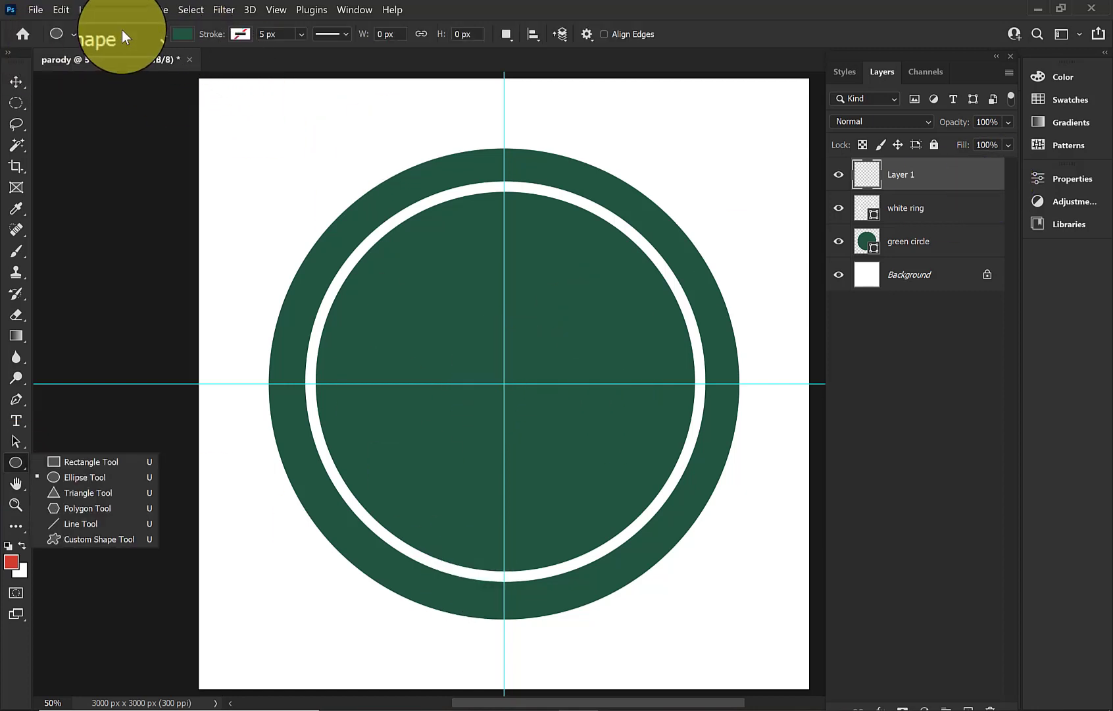
left_click(188, 35)
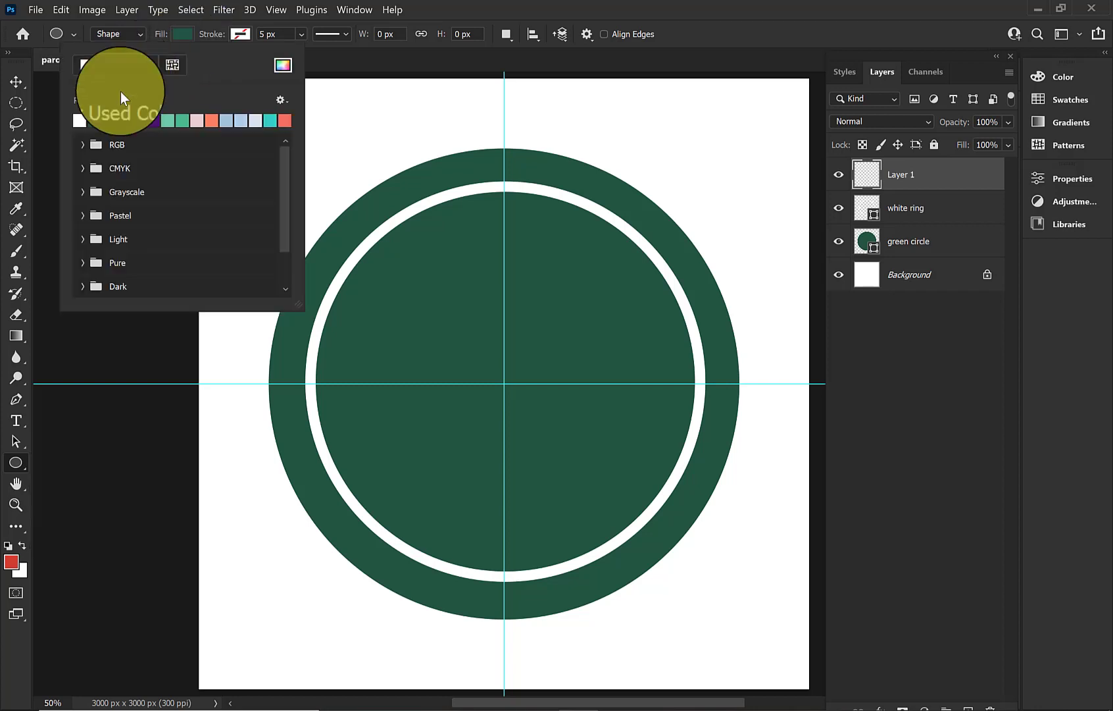
left_click(283, 64)
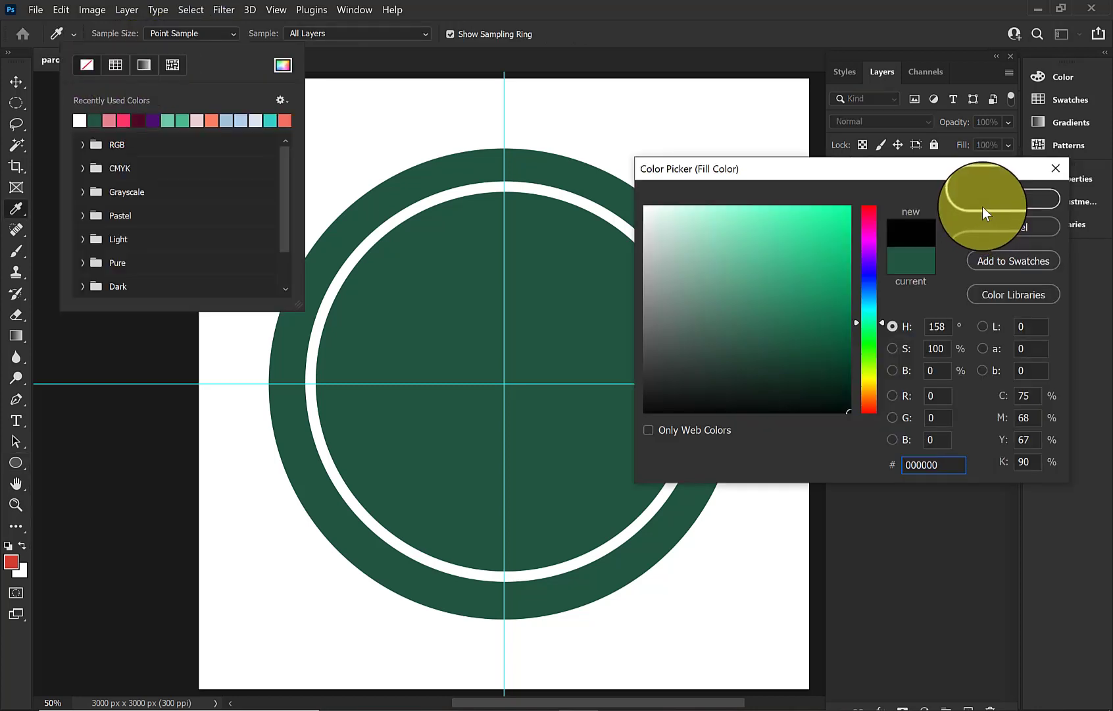
left_click(981, 209)
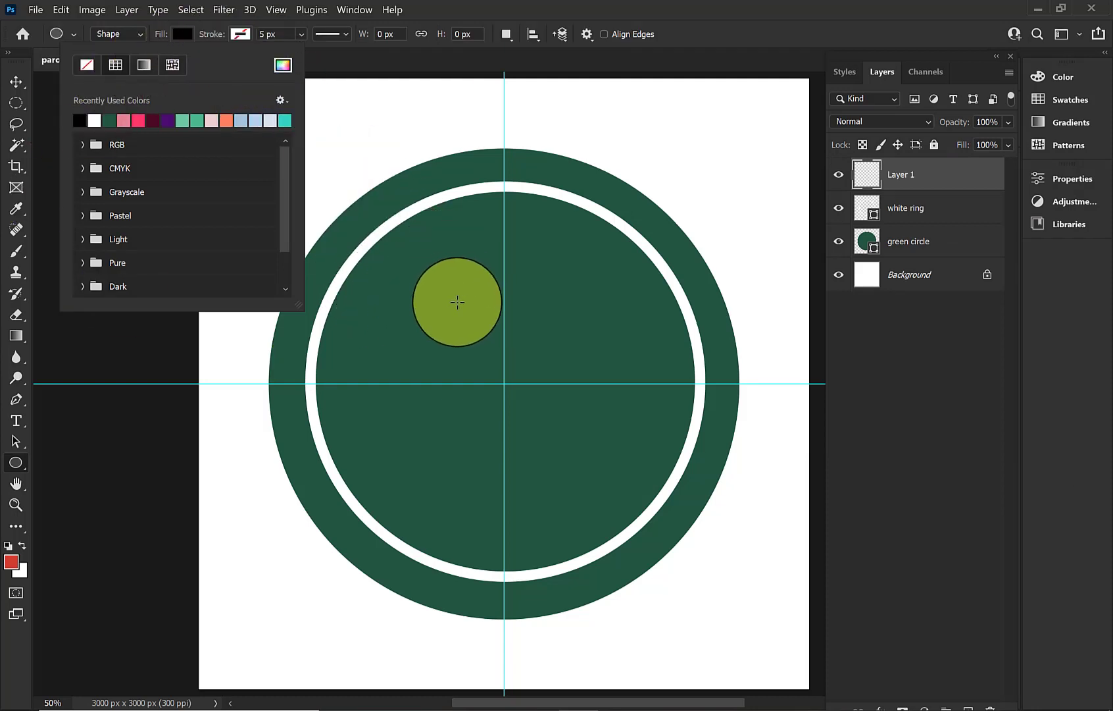
left_click(427, 311)
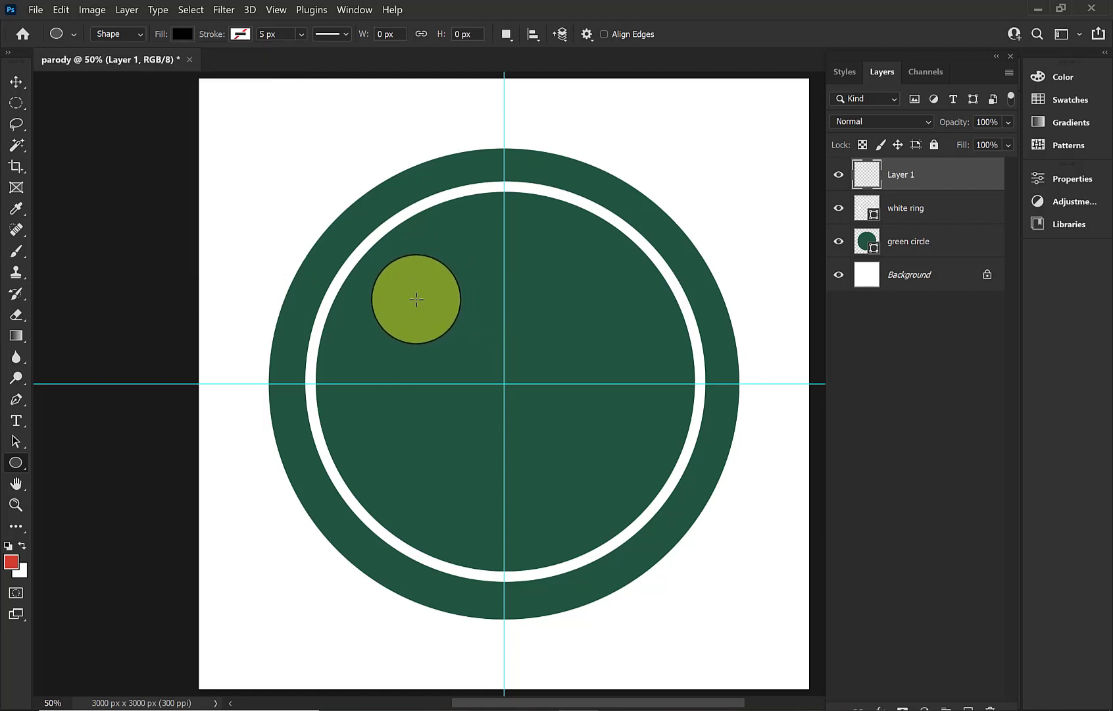
Draw a black circle about 1150 px in diameter and centre it where the two guides cross.
left_click_drag(495, 383, 665, 533)
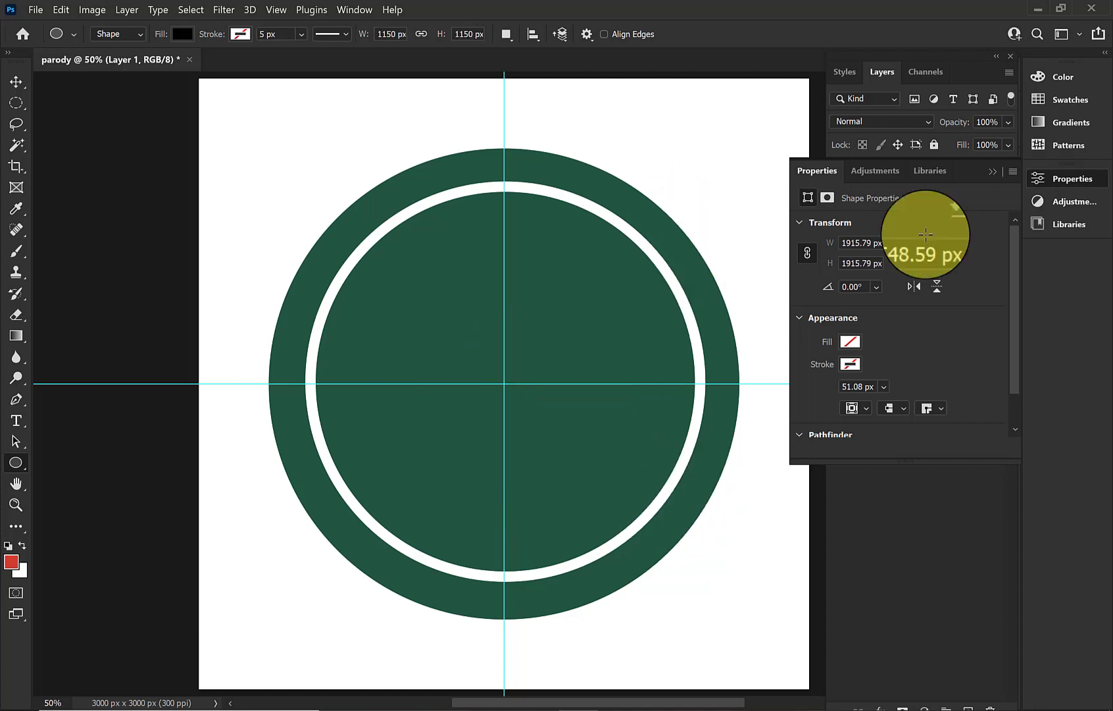
left_click(993, 171)
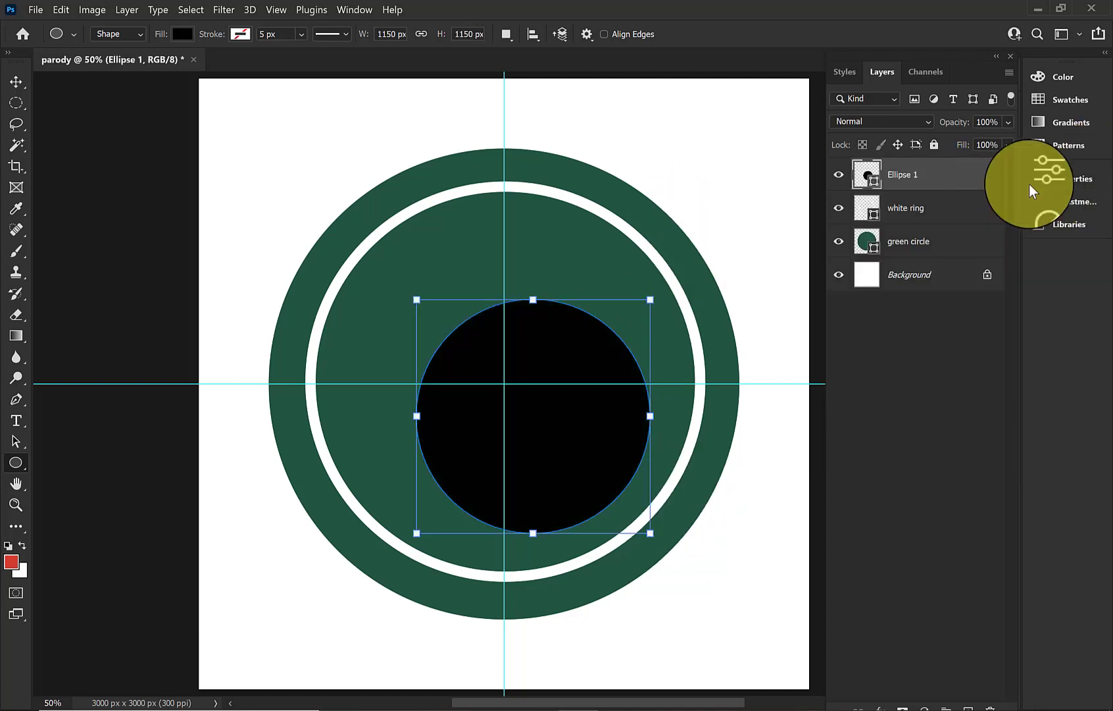
left_click(16, 81)
left_click_drag(596, 469, 570, 435)
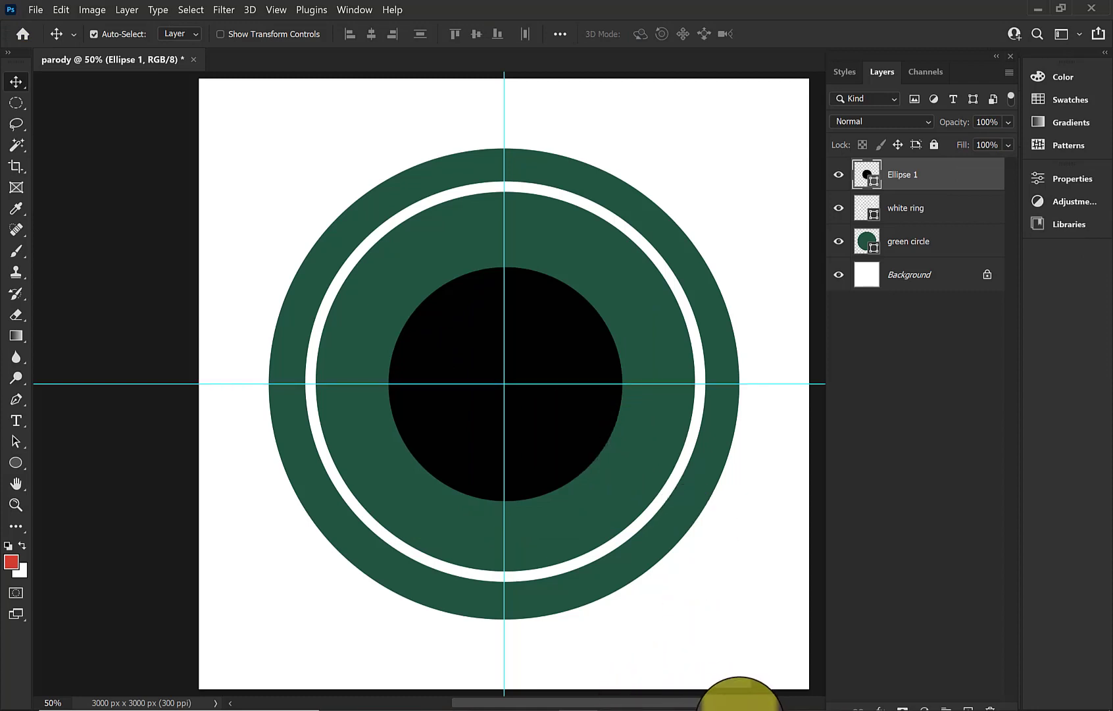
left_click(738, 703)
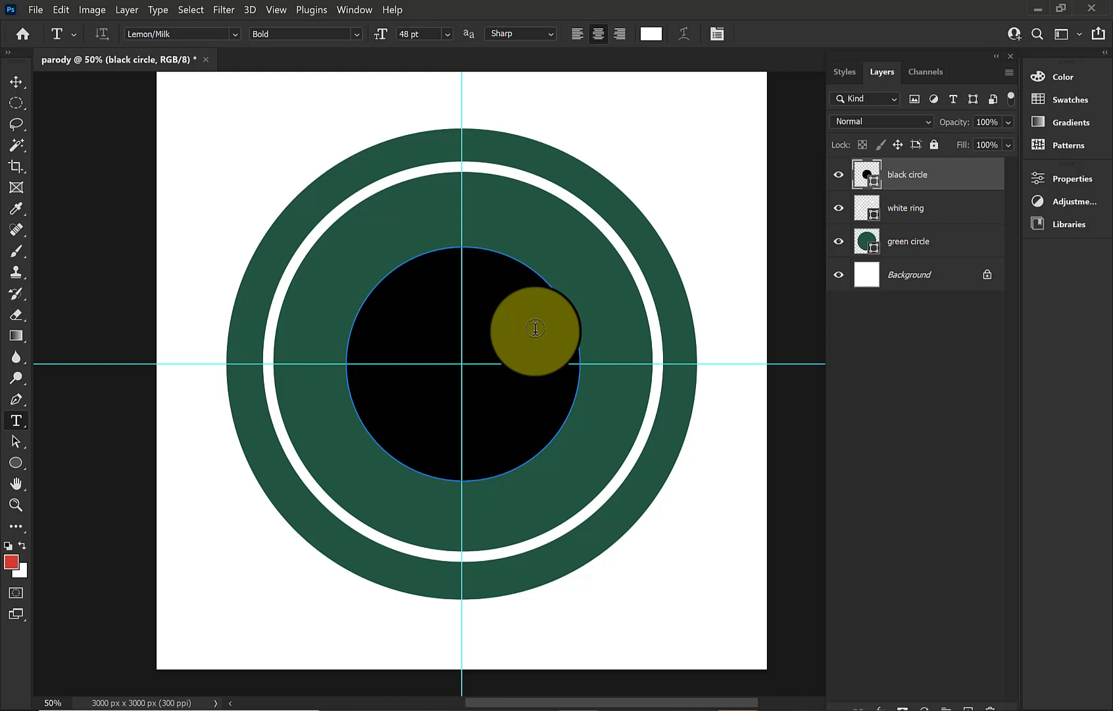
Place type along the black circle's outline and replace the placeholder text with BAD WITCH BREW.
left_click(356, 317)
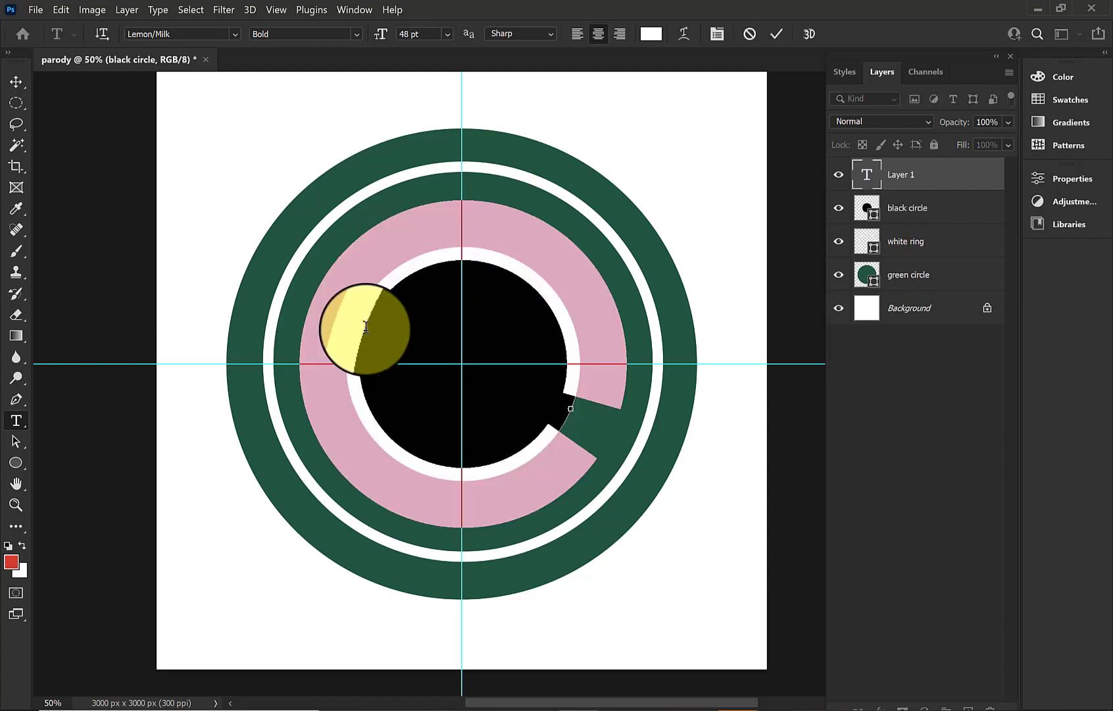
type("LOREM IPSUM DOLOR SIT AMET,")
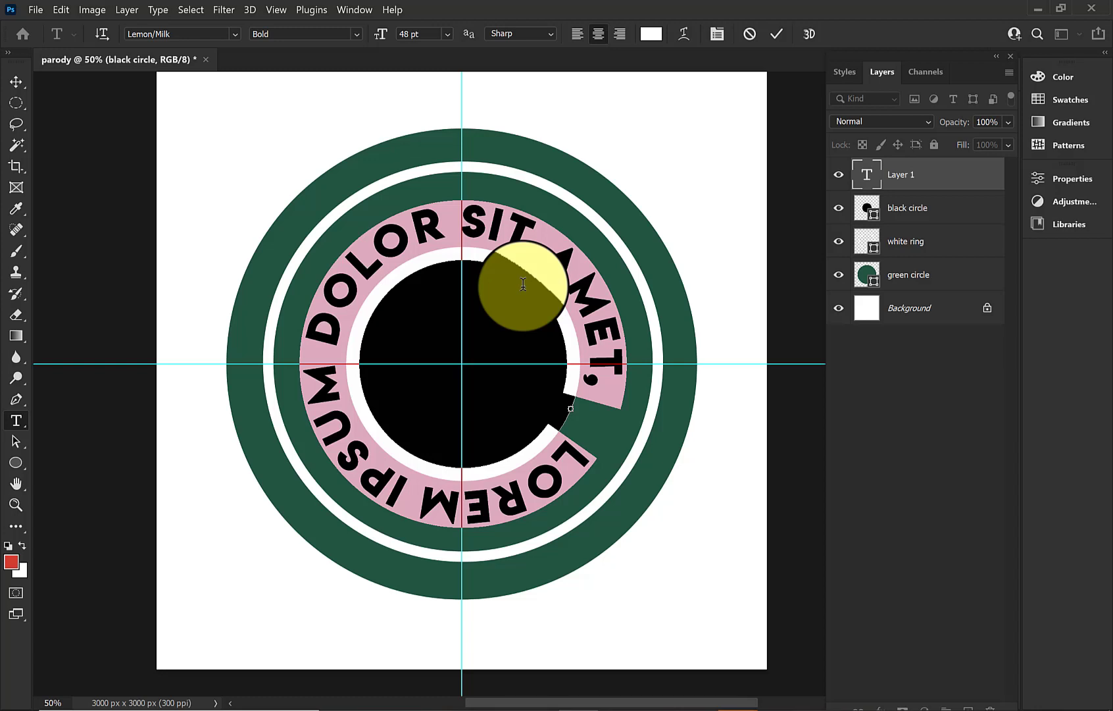
left_click(523, 283)
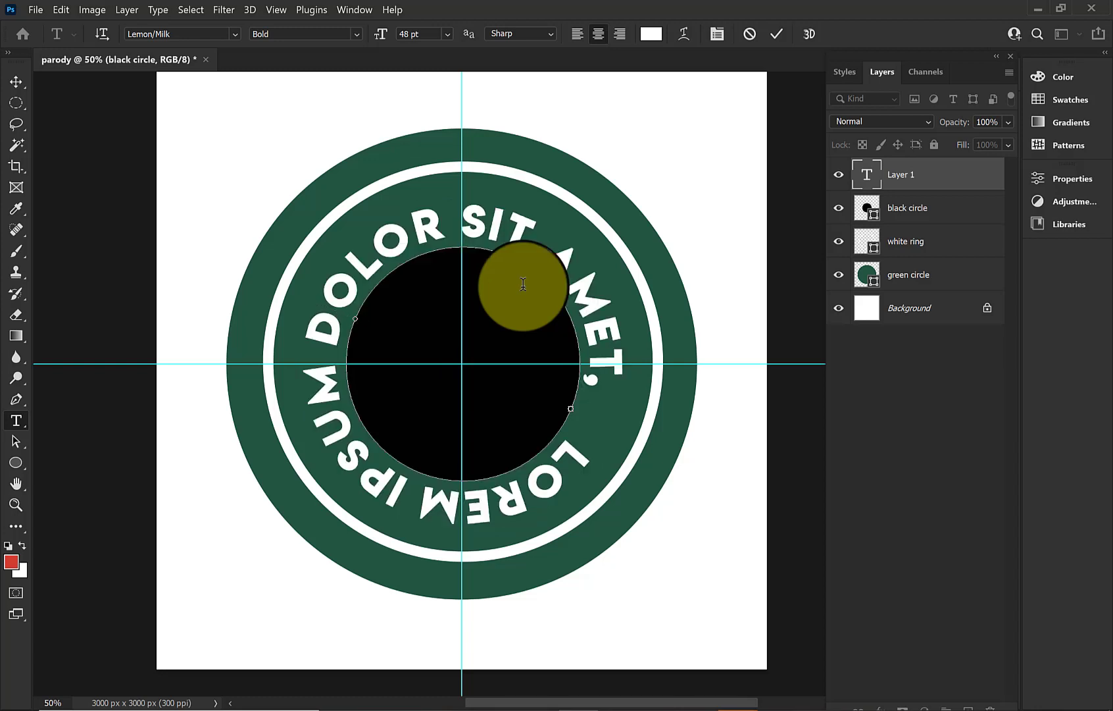
key("ctrl+a")
key("BackSpace")
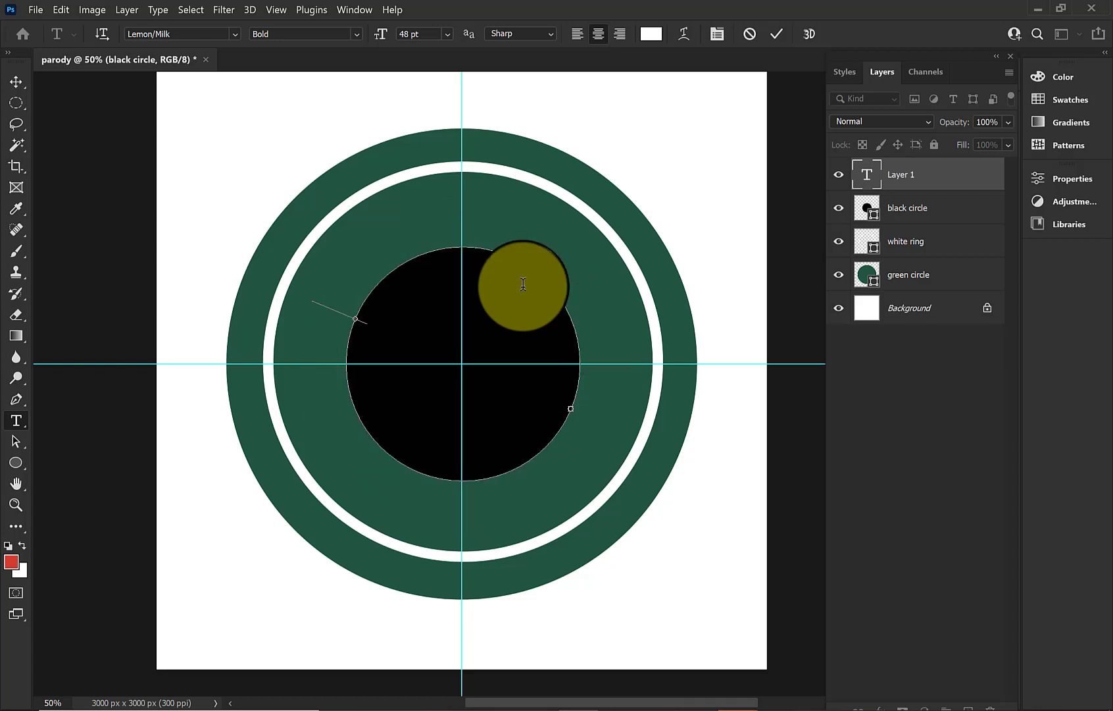
type("BAD WITCH BREW")
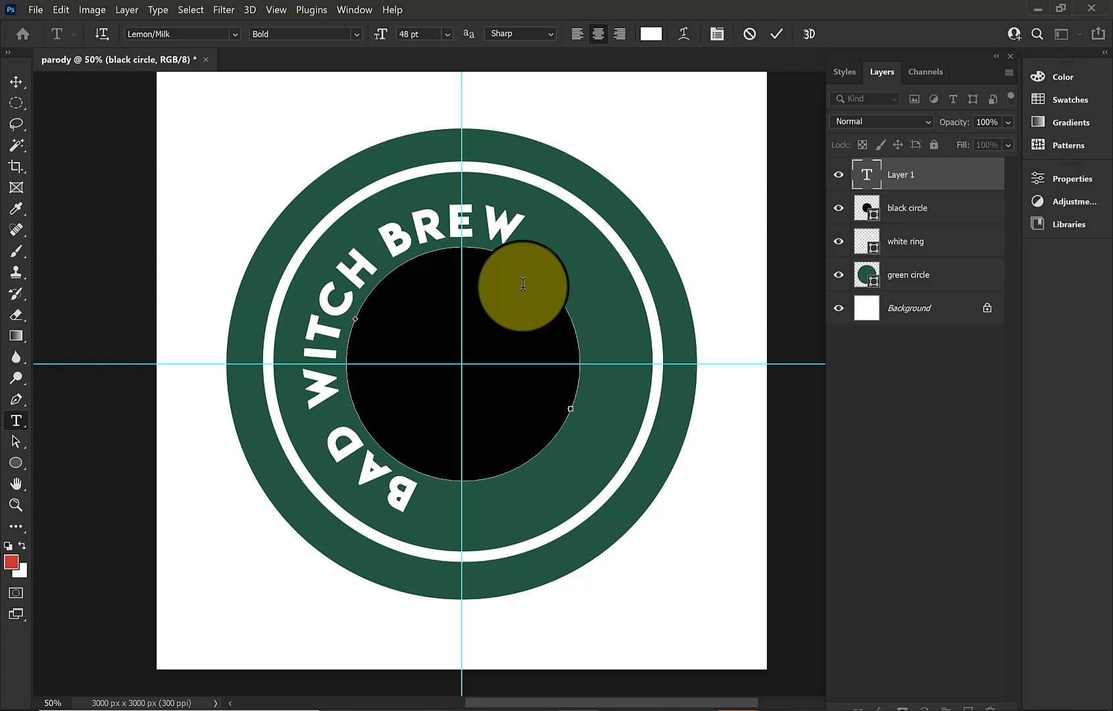
Change the font of the whole BAD WITCH BREW text to Kenyan Coffee.
key("ctrl+a")
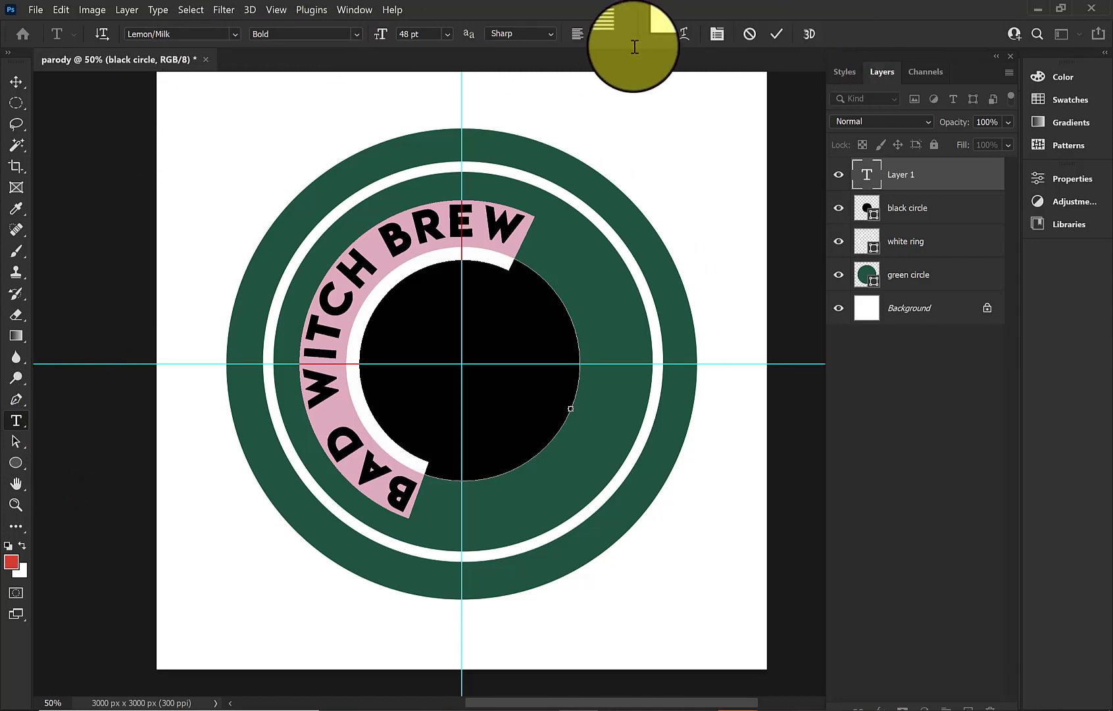
left_click(235, 30)
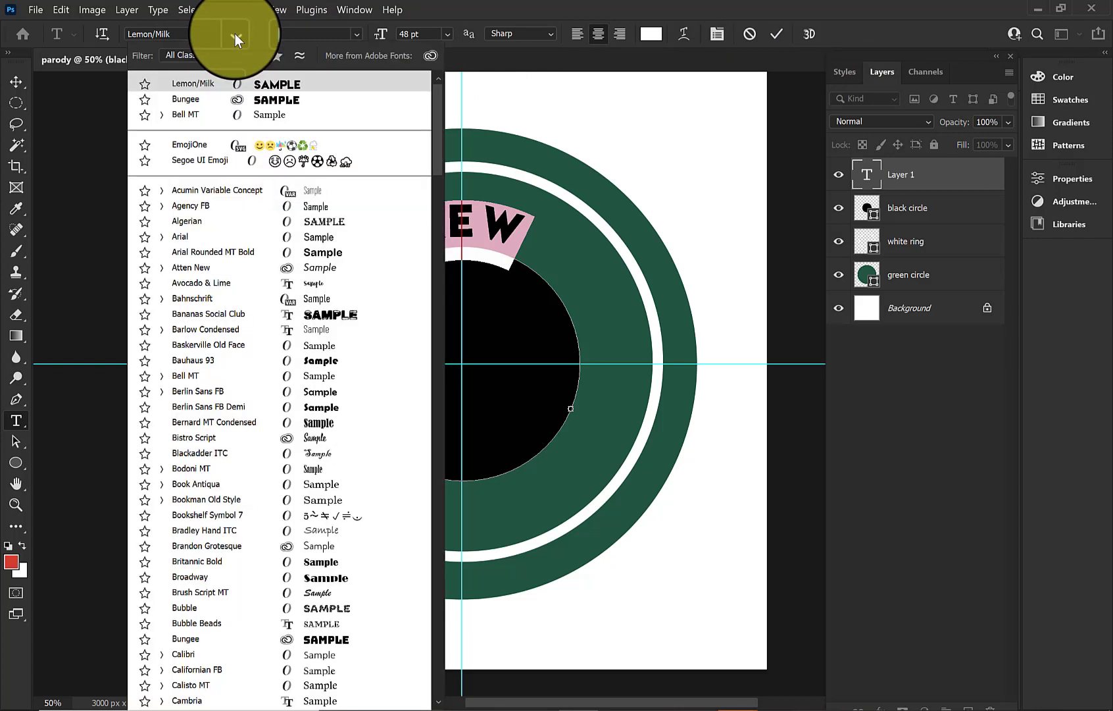
left_click(418, 94)
left_click(405, 229)
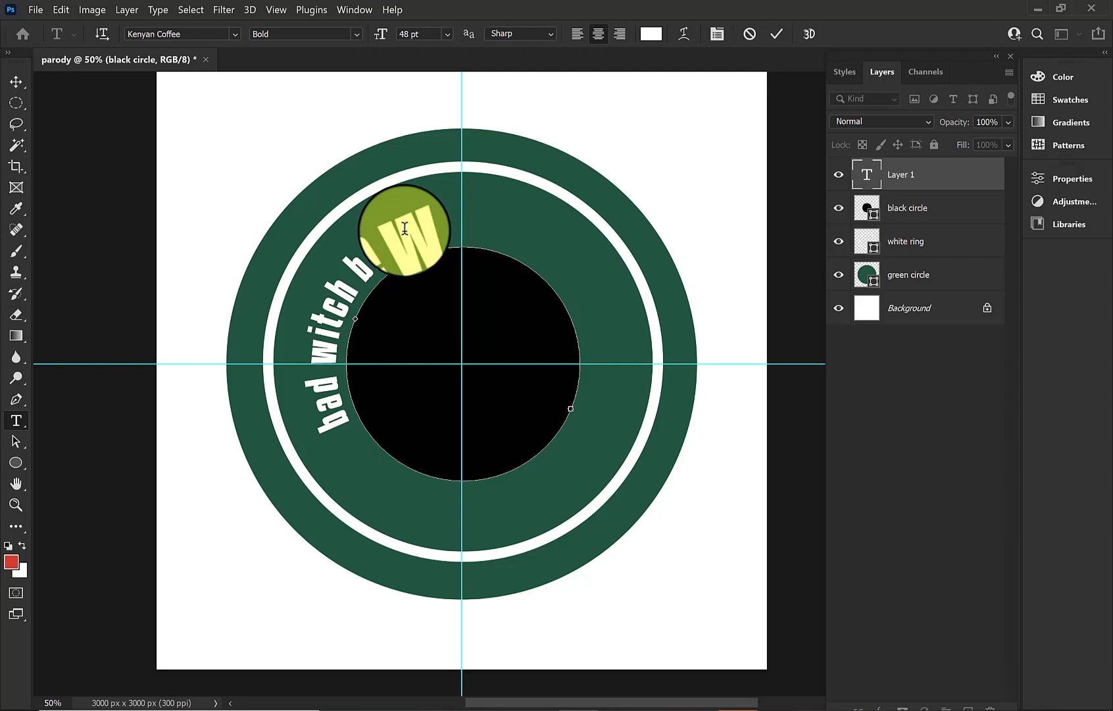
Open the Character settings and place them clear of the curved lettering.
left_click(362, 11)
left_click(430, 191)
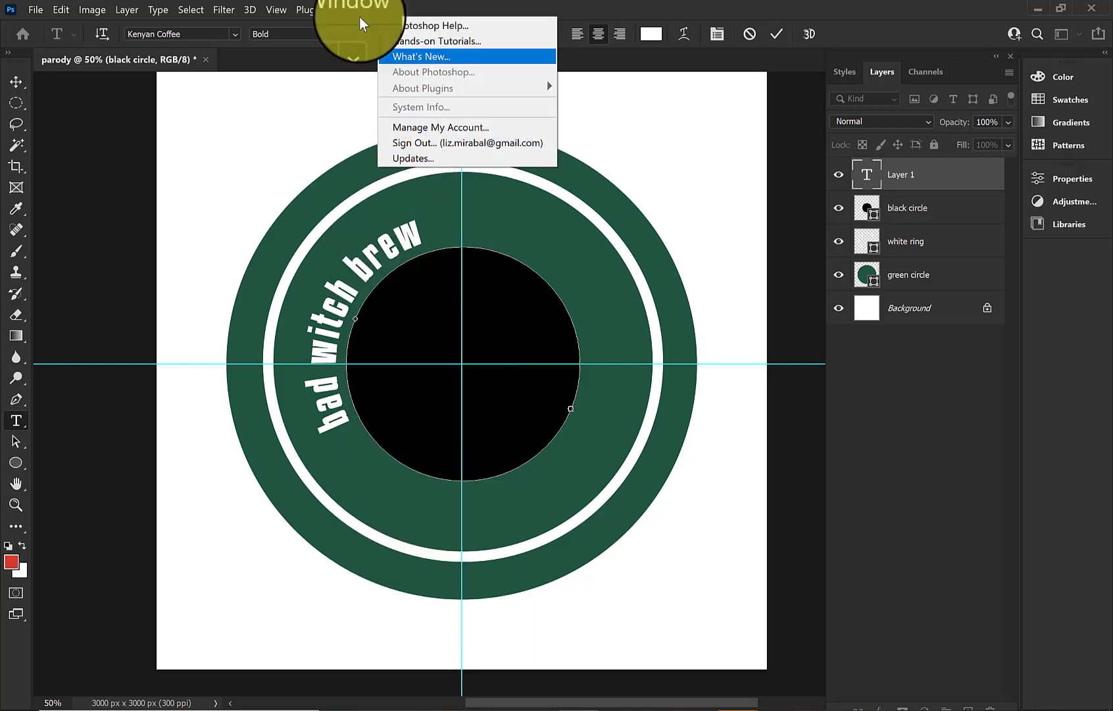
left_click(580, 94)
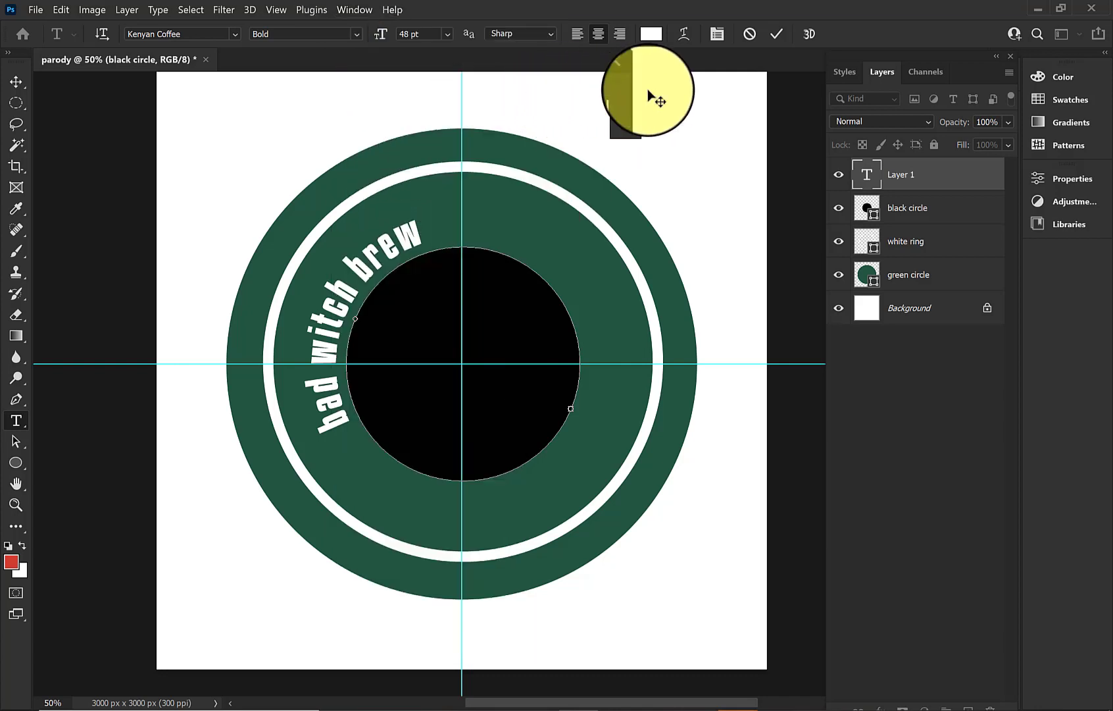
scroll(654, 94, "up", 1)
left_click(624, 102)
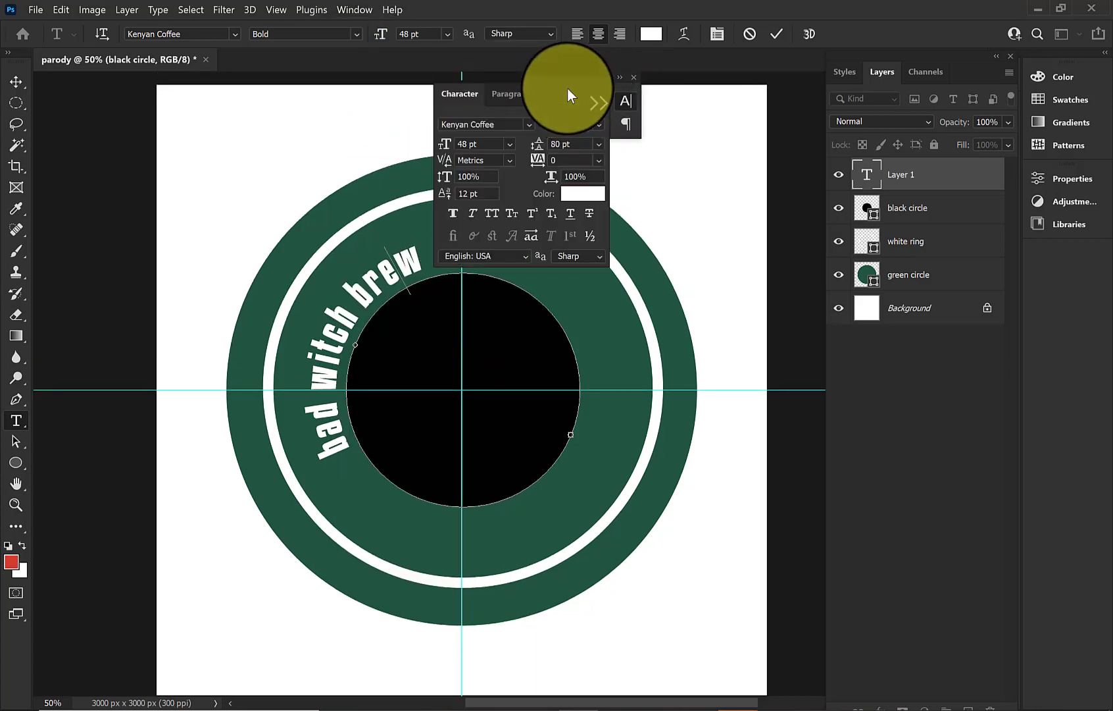
left_click_drag(562, 90, 732, 106)
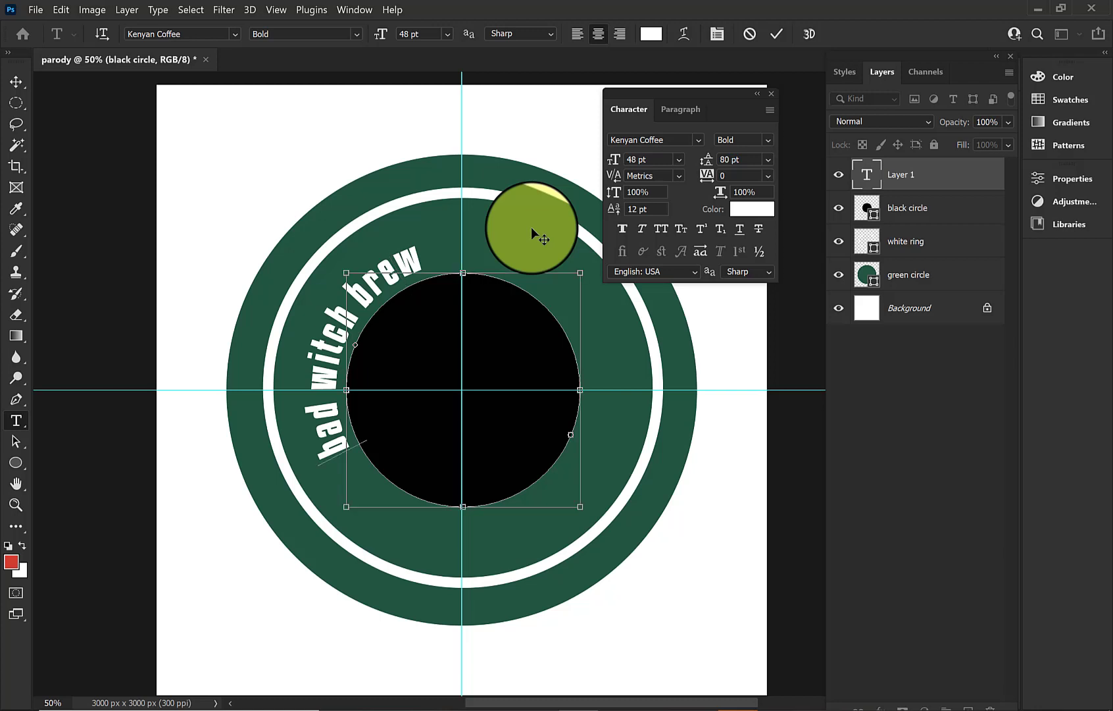
Apply All Caps to the whole curved text and set its font size to 55 pt.
key("ctrl+a")
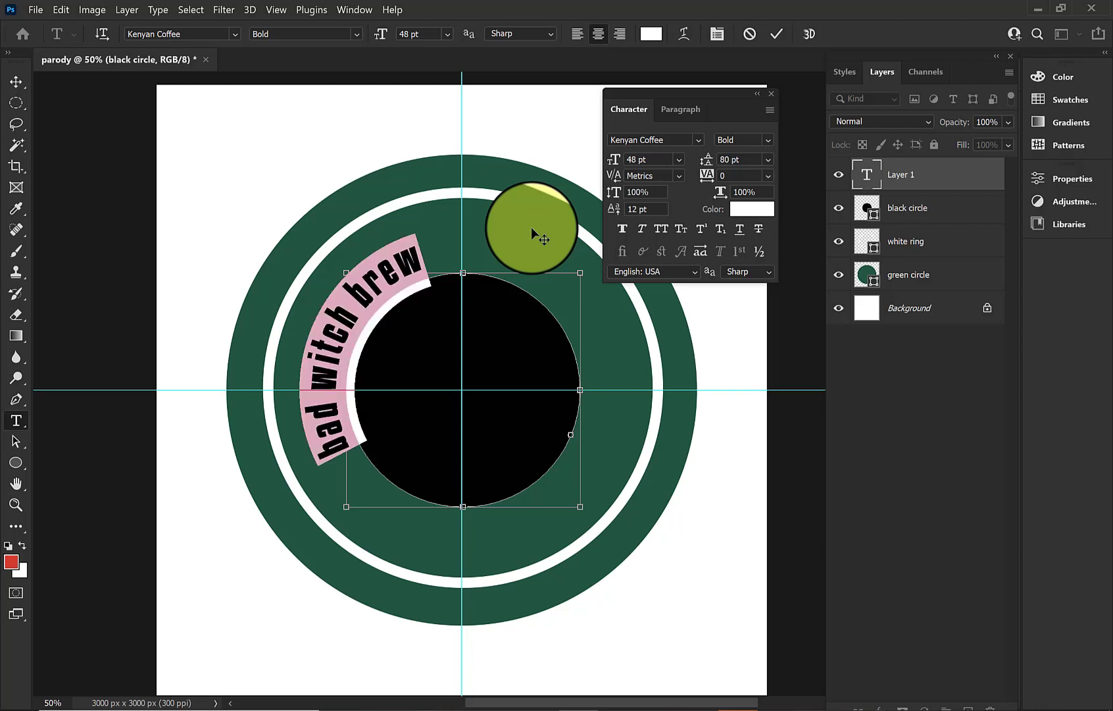
key("ctrl+c")
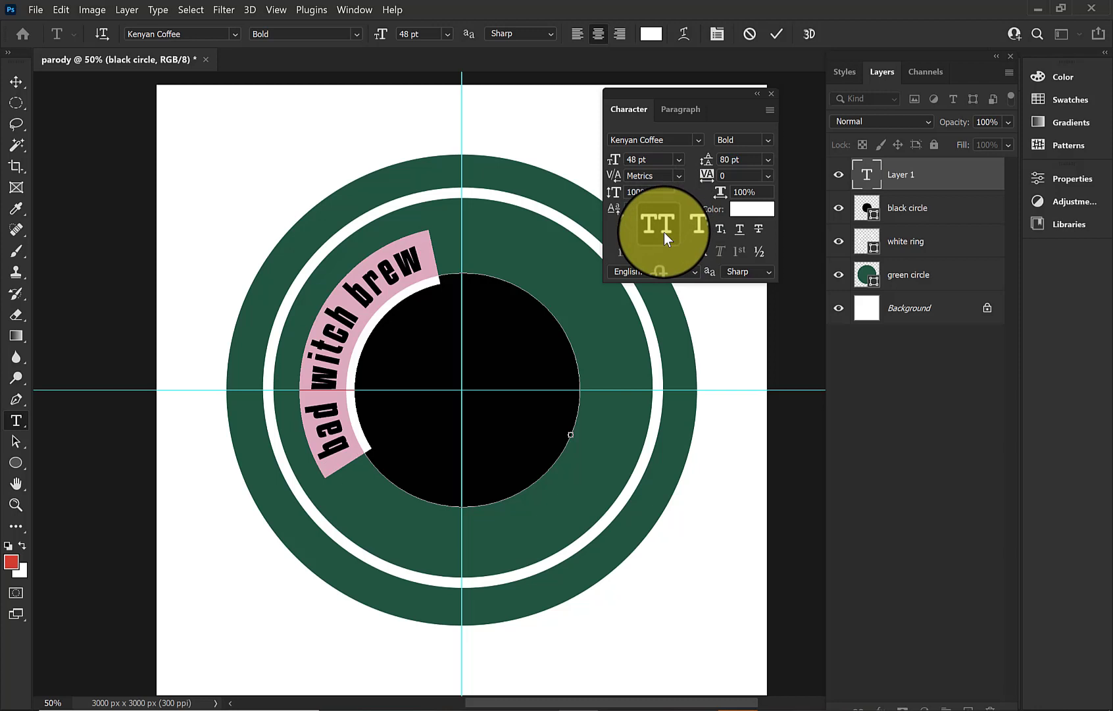
left_click(664, 232)
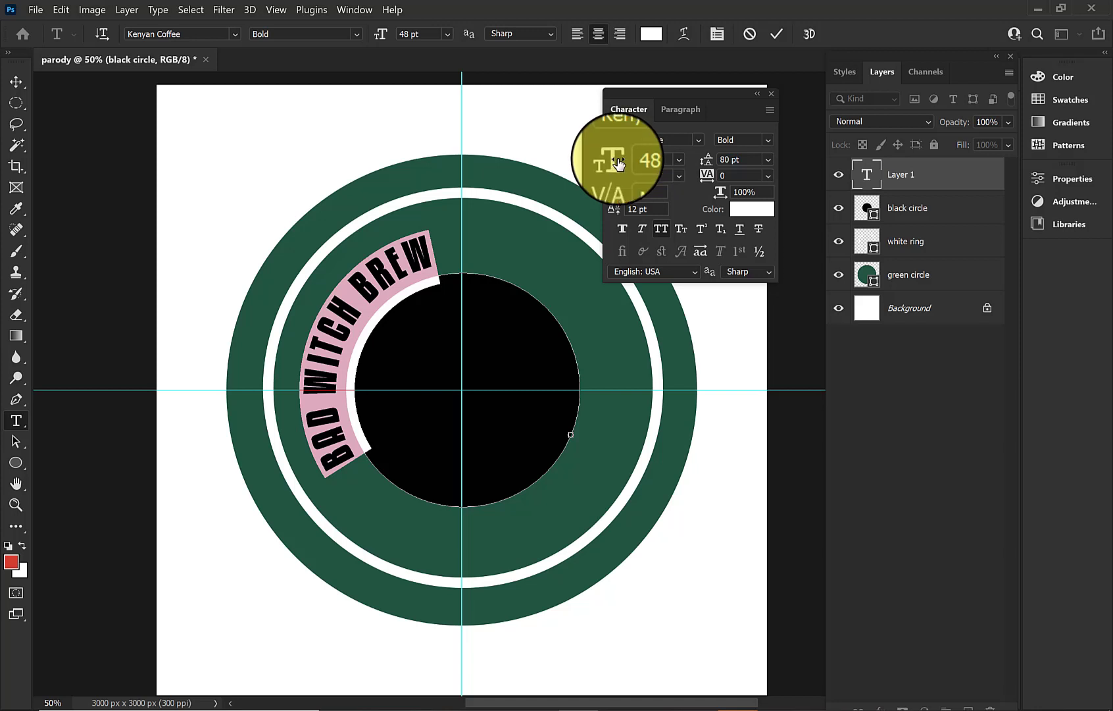
left_click_drag(623, 163, 656, 164)
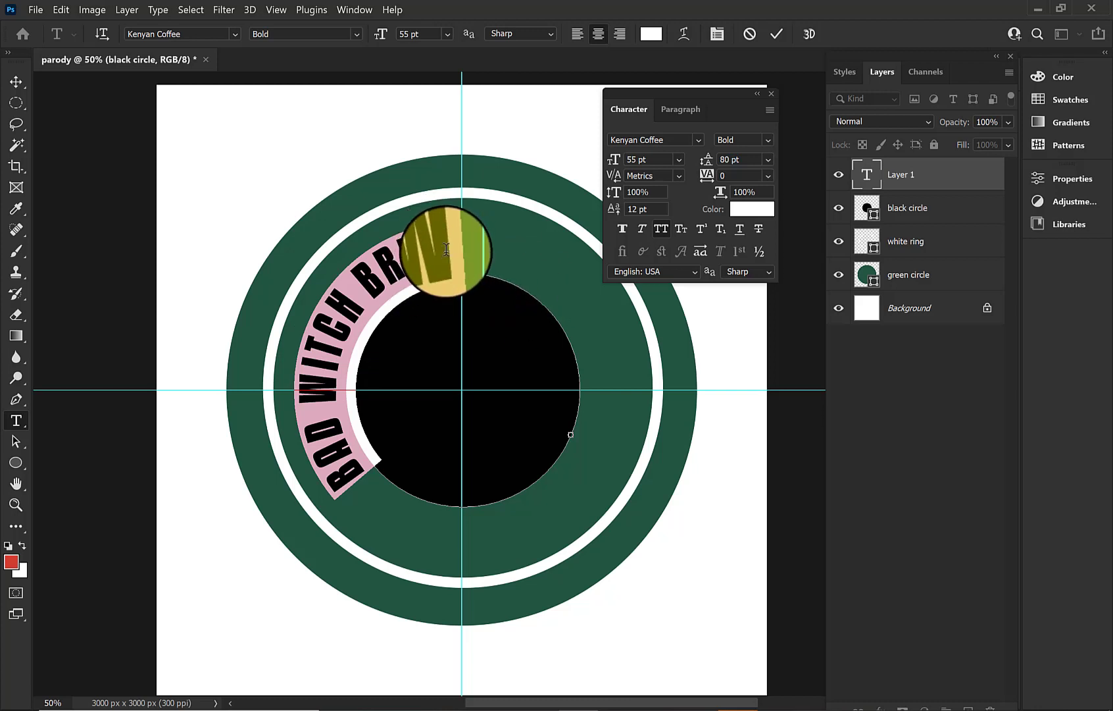
Set the curved text's baseline shift to 0 pt and deselect the text to view its spacing from the circle.
left_click(635, 209)
type("12")
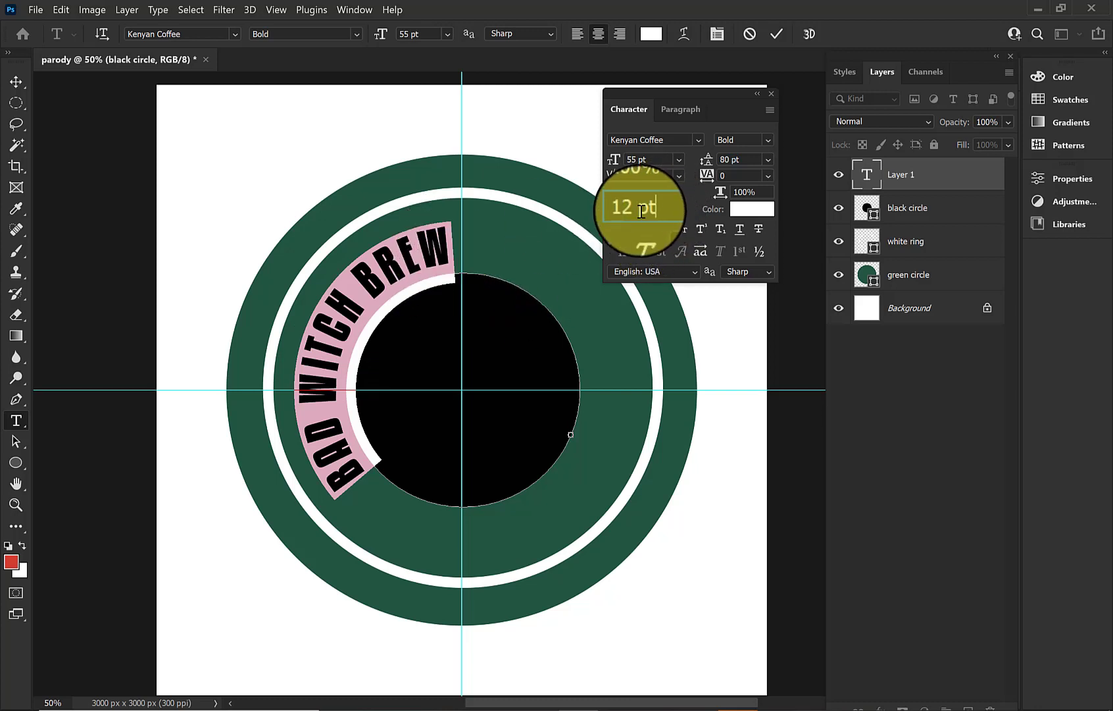
key("Return")
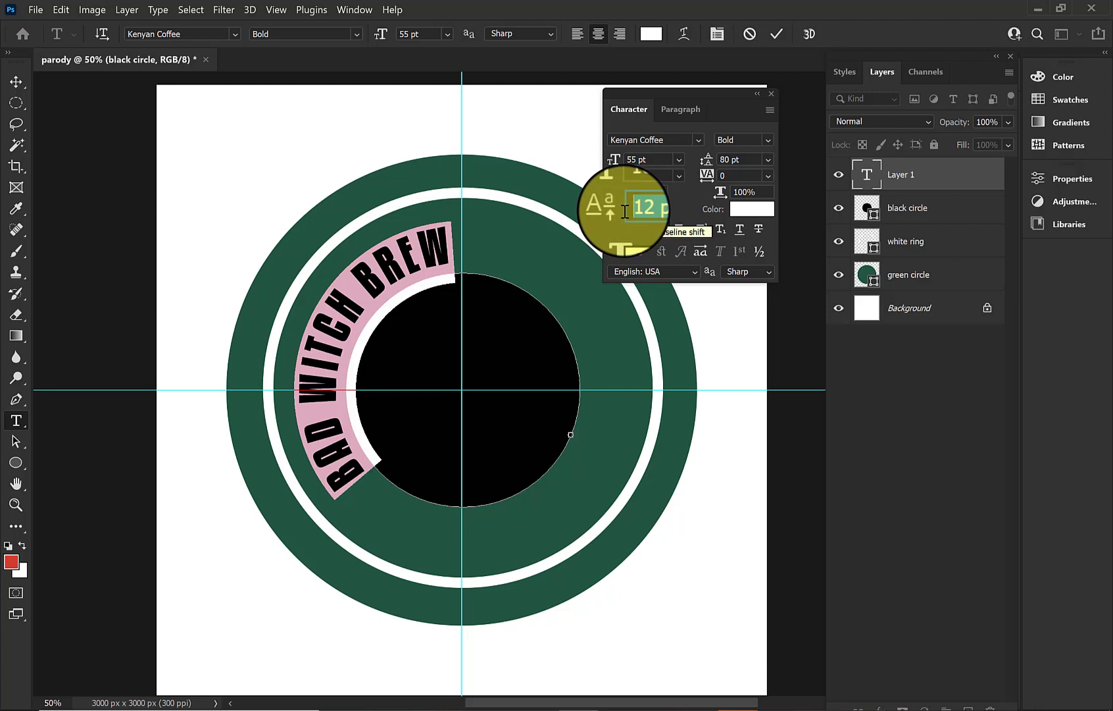
type("0")
key("Return")
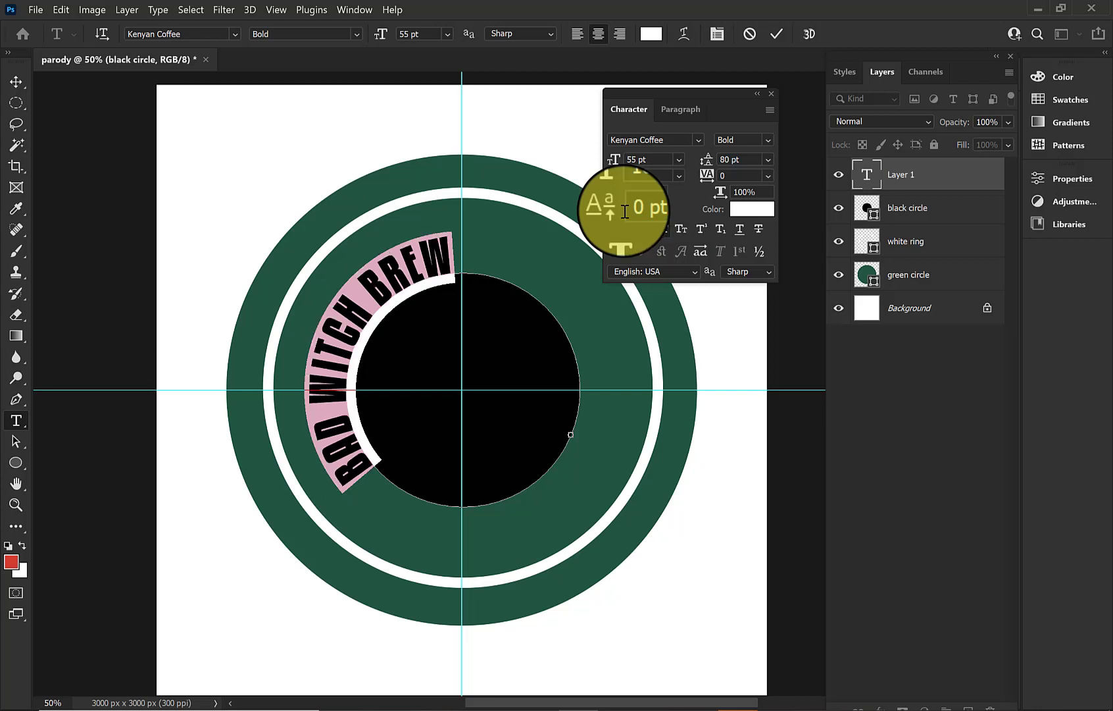
left_click(324, 252)
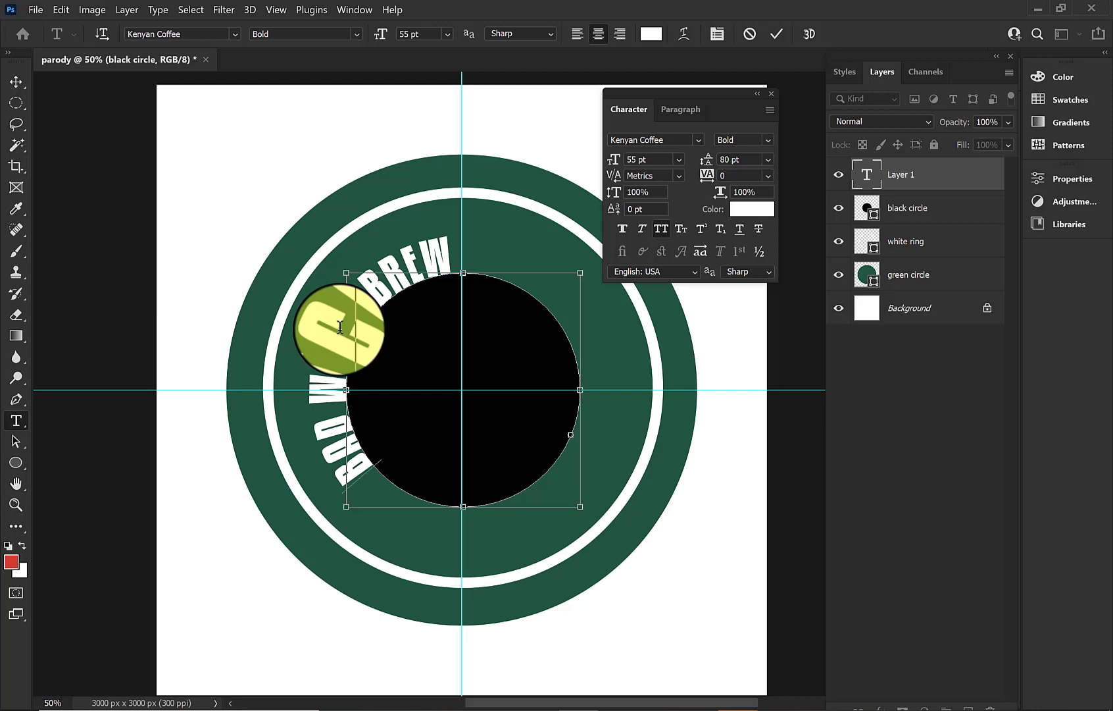
Set the baseline shift of the whole curved text back to 12 pt and deselect the text.
key("ctrl+a")
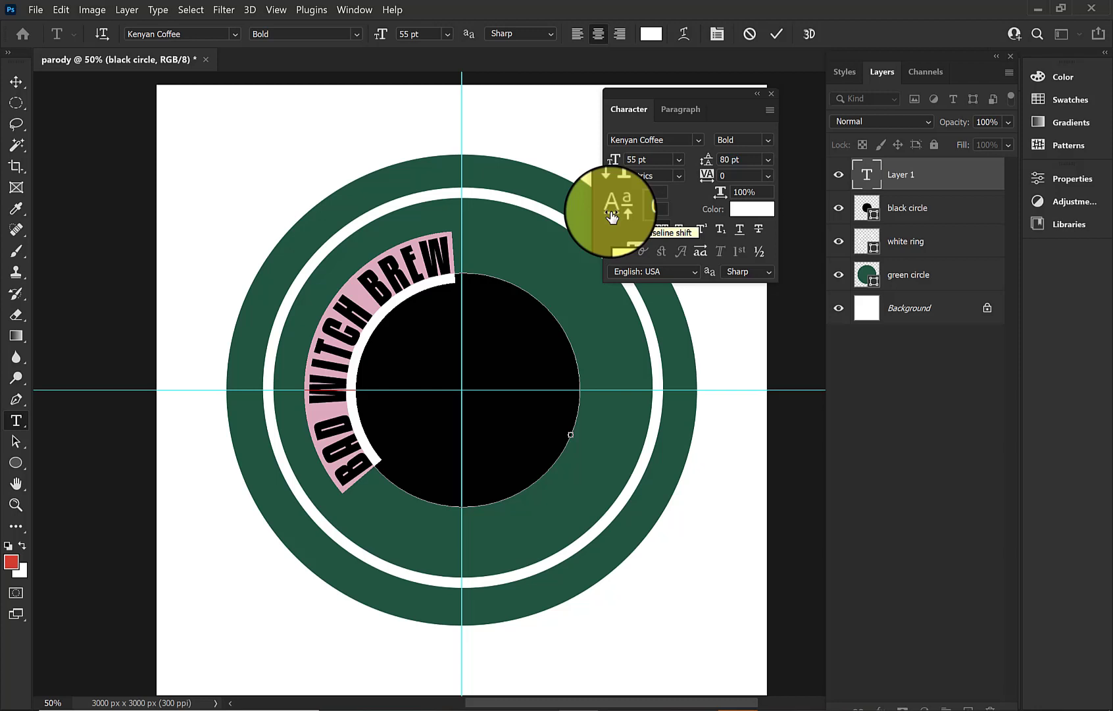
left_click(665, 209)
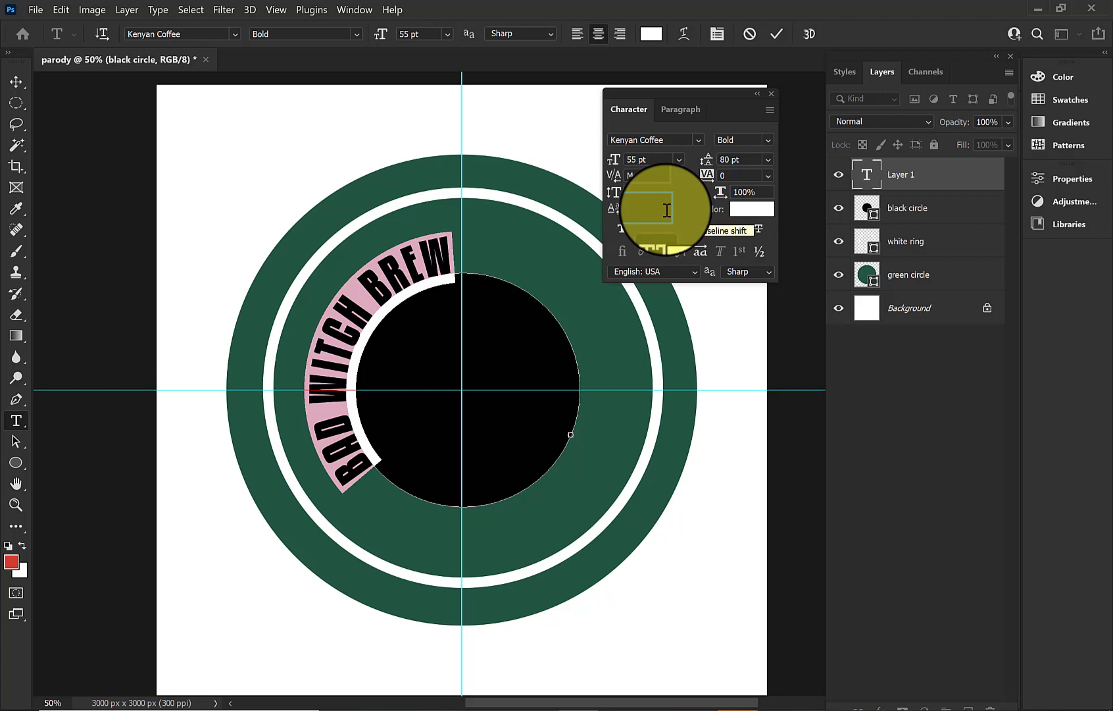
key("Return")
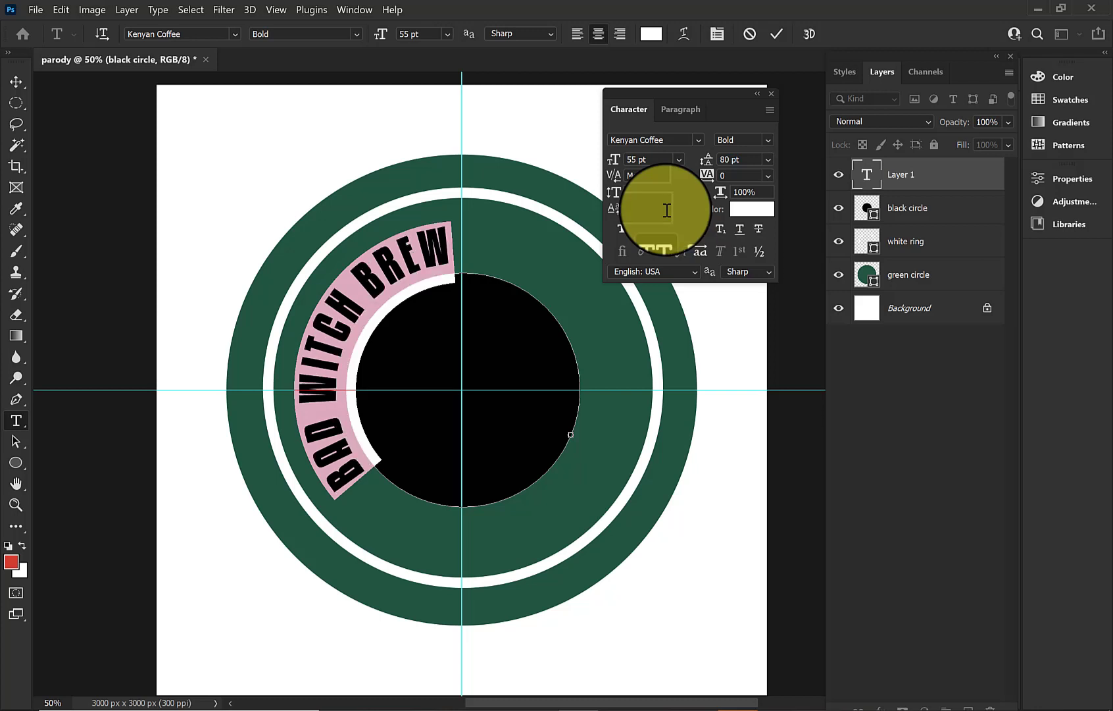
scroll(454, 244, "up", 1)
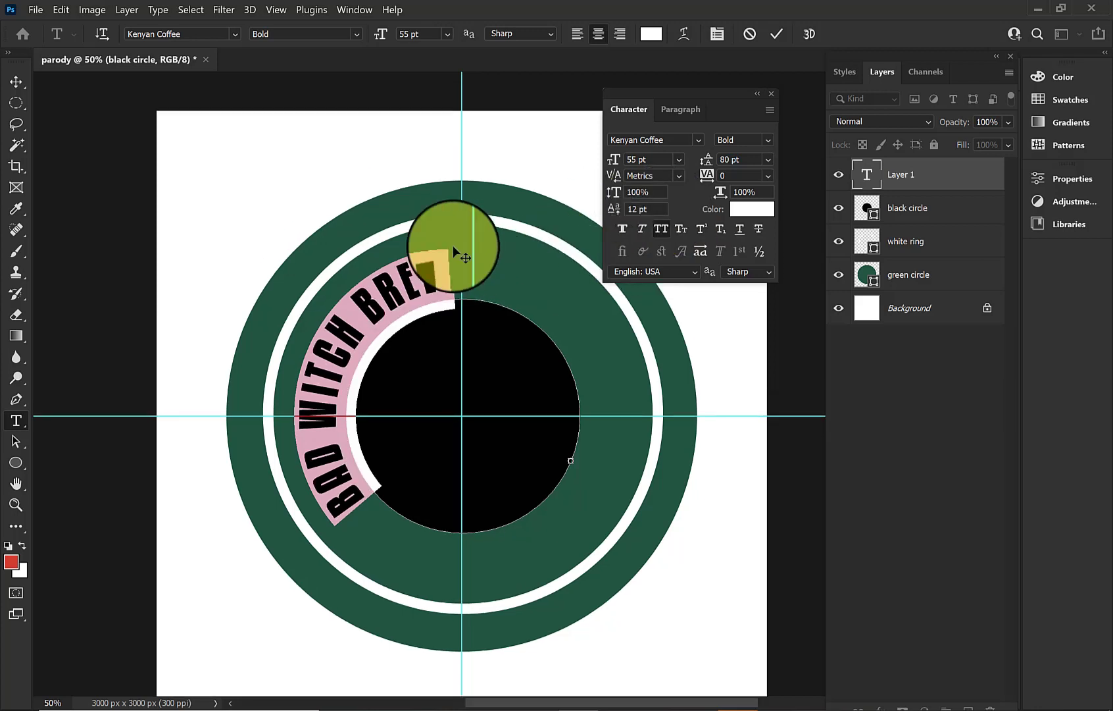
left_click(476, 287)
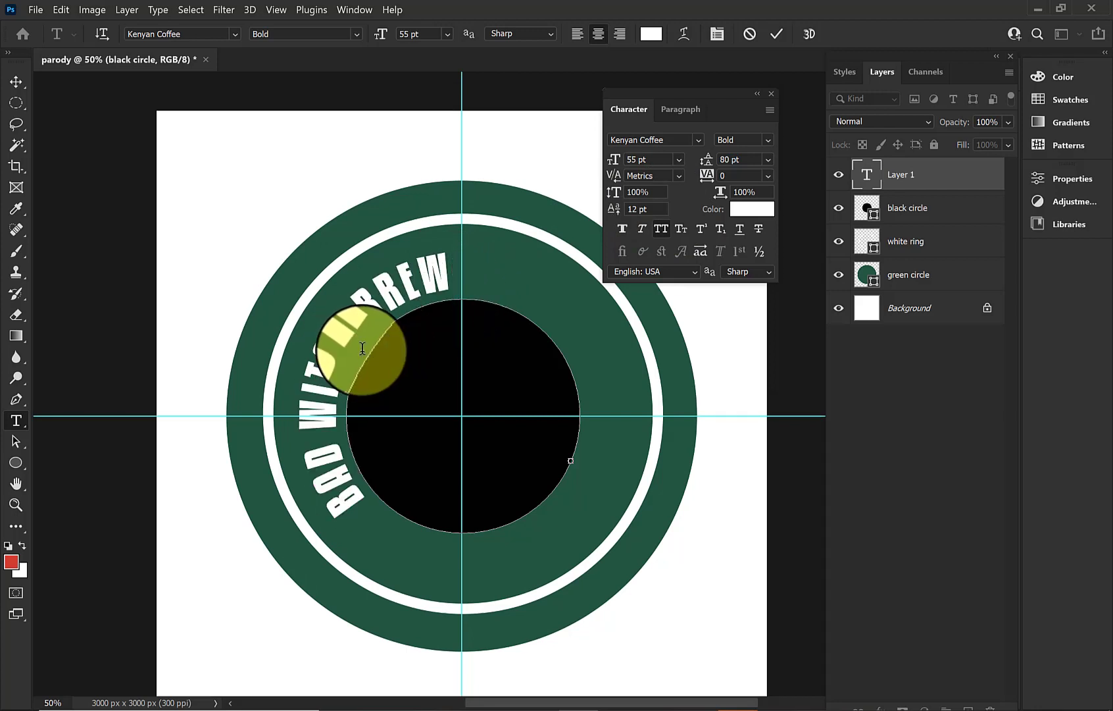
Collapse the Character settings to clear the view of the curved lettering.
left_click_drag(387, 336, 421, 282)
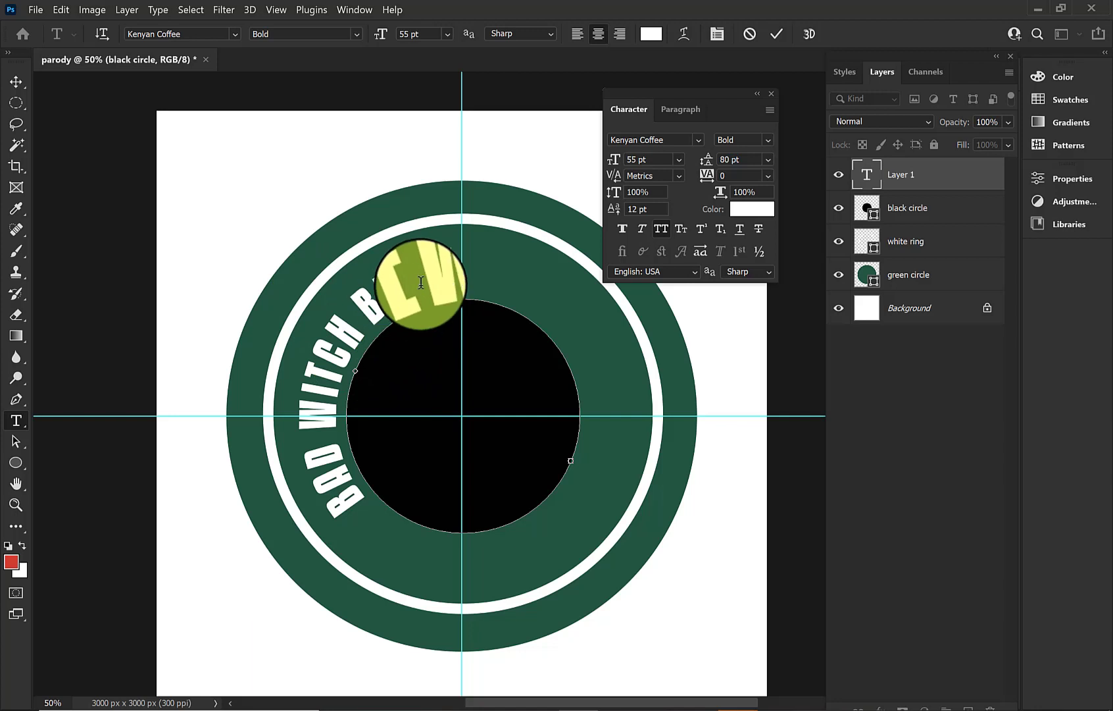
left_click(421, 282)
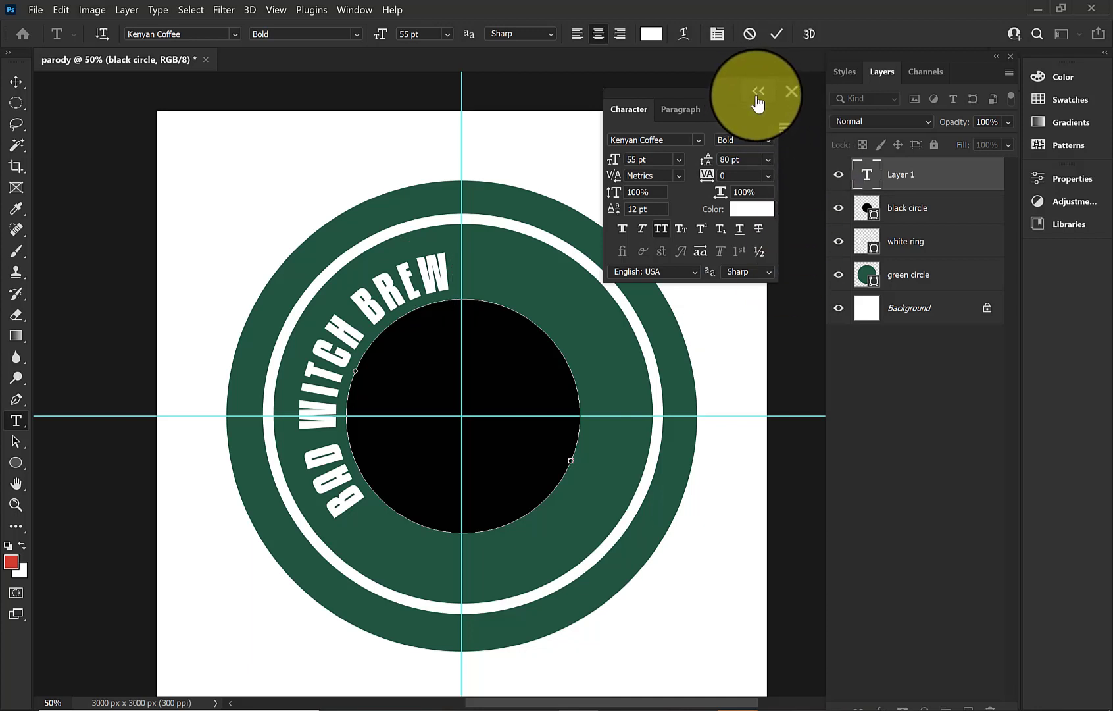
left_click(762, 100)
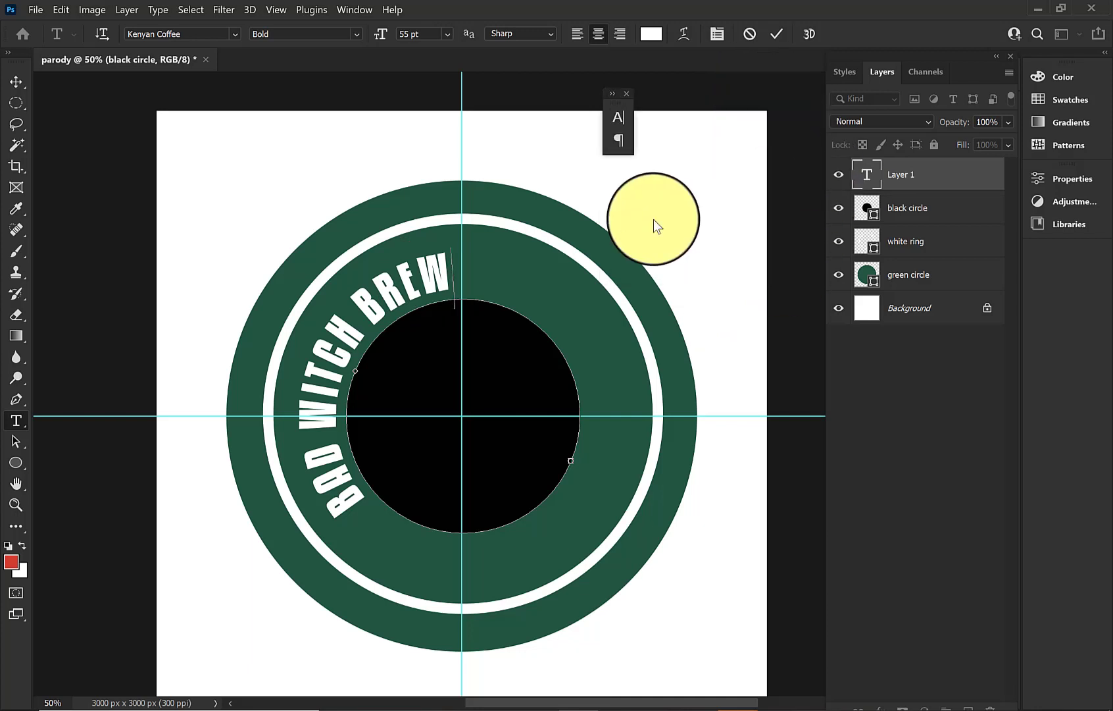
left_click(355, 408)
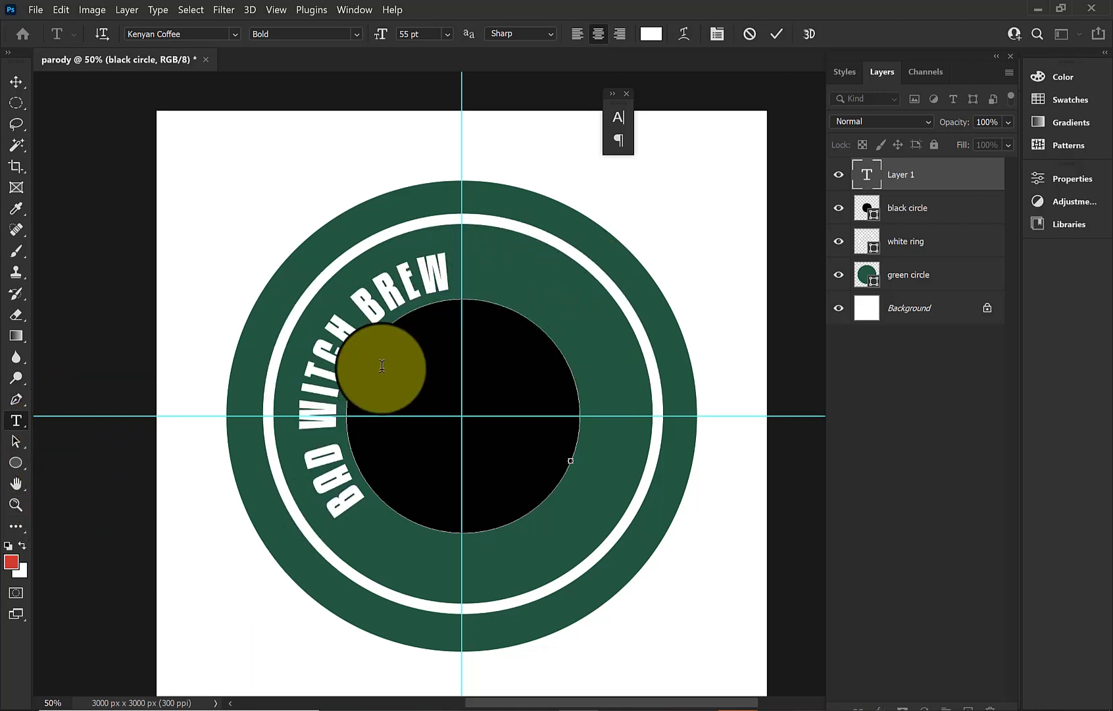
Slide BAD WITCH BREW along the black circle's path with the Path Selection tool until it is centred over the circle on the vertical guide.
left_click(16, 444)
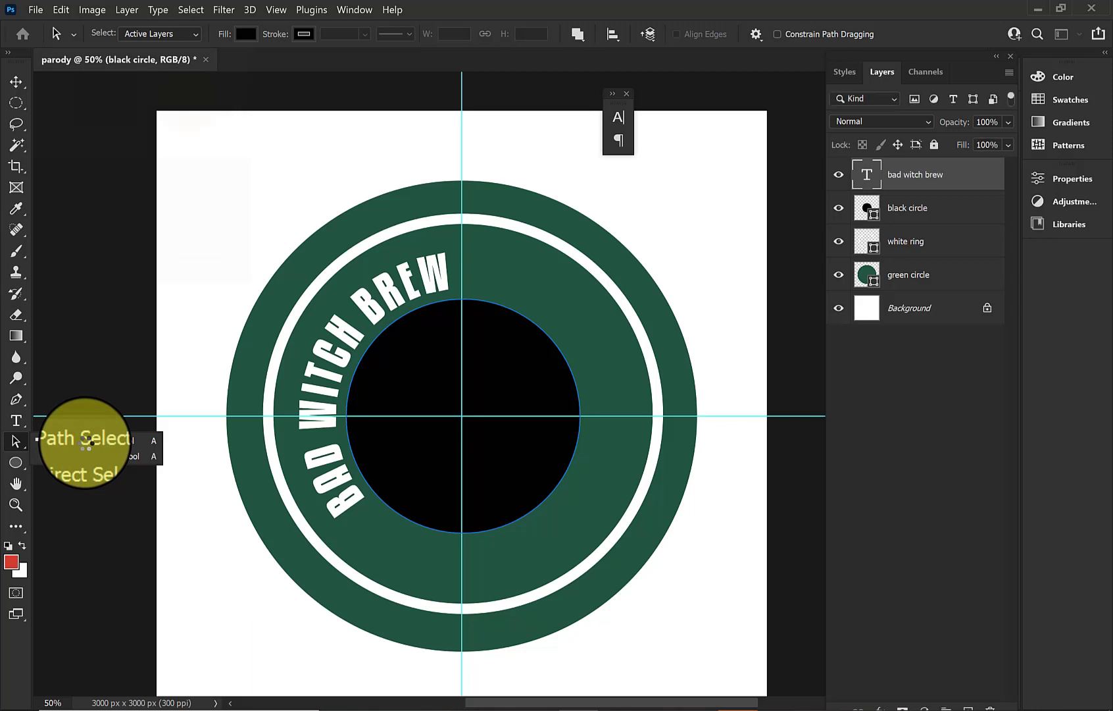
left_click(88, 441)
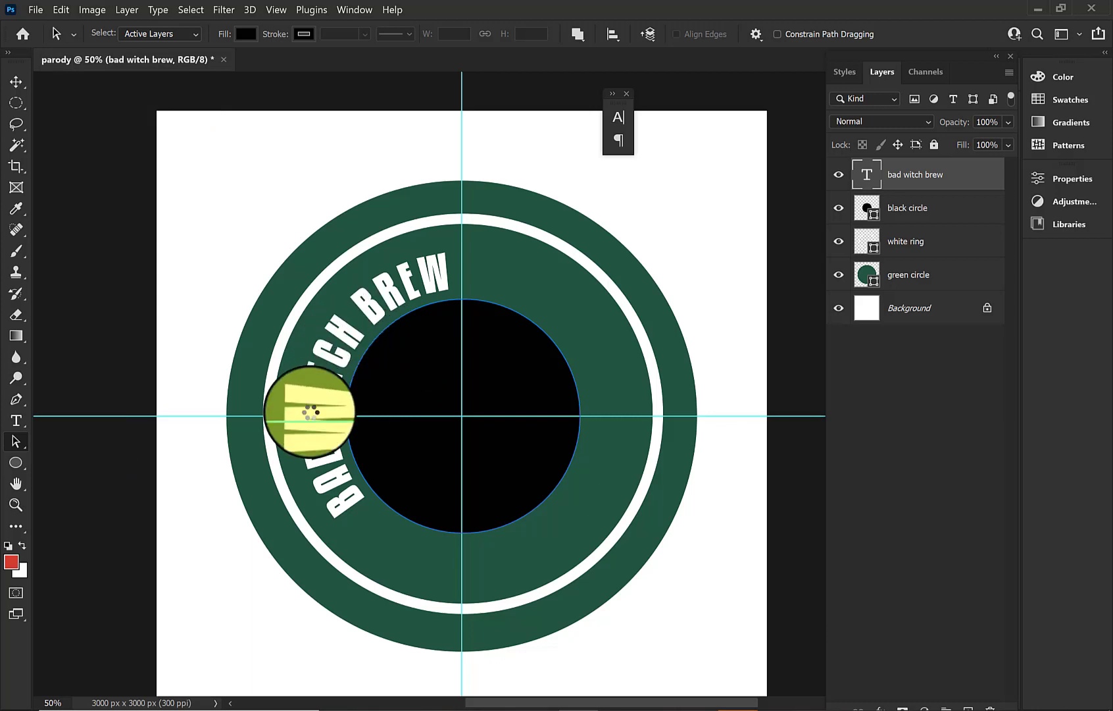
left_click_drag(310, 412, 259, 422)
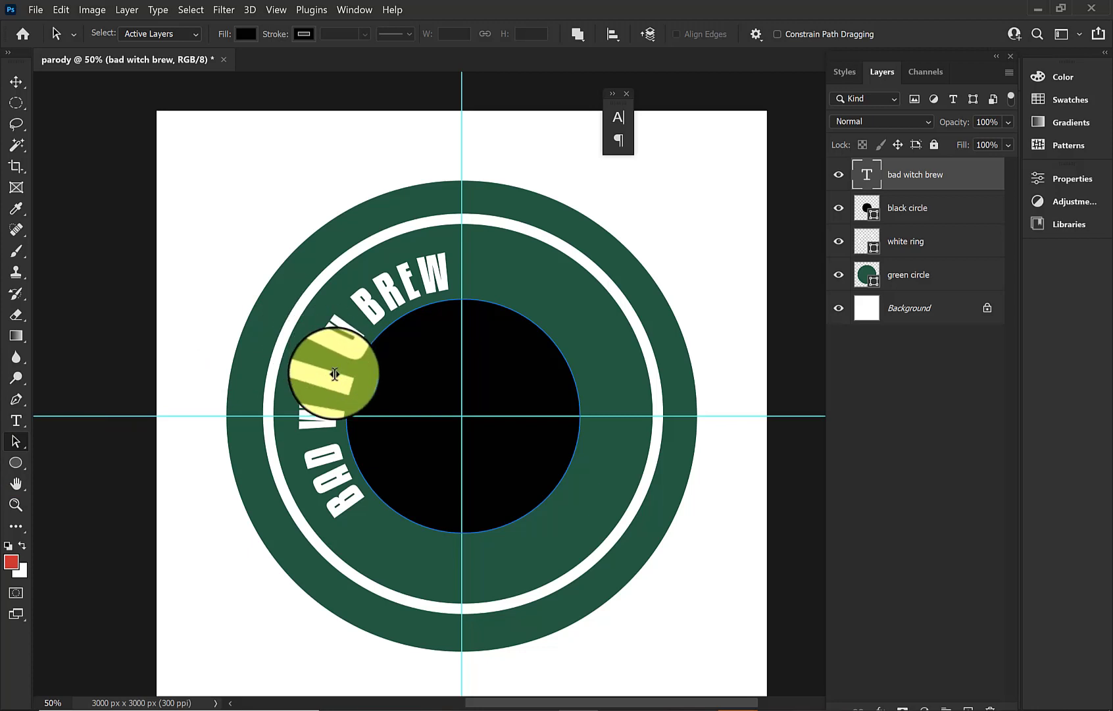
left_click_drag(335, 374, 500, 290)
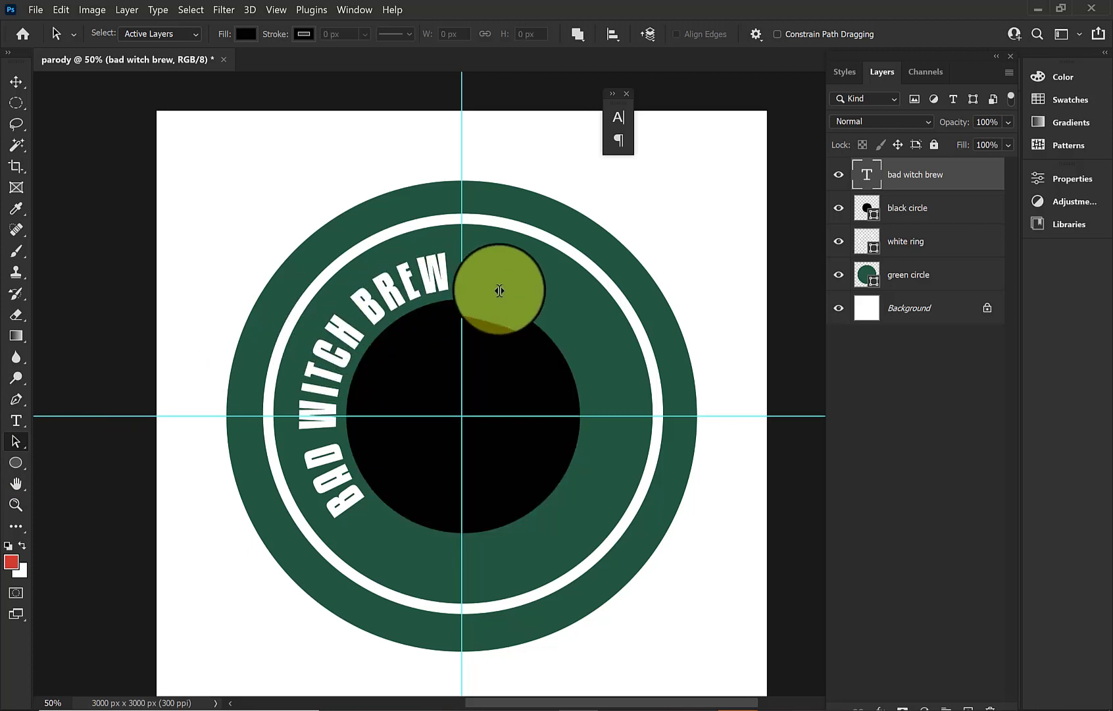
left_click(500, 290)
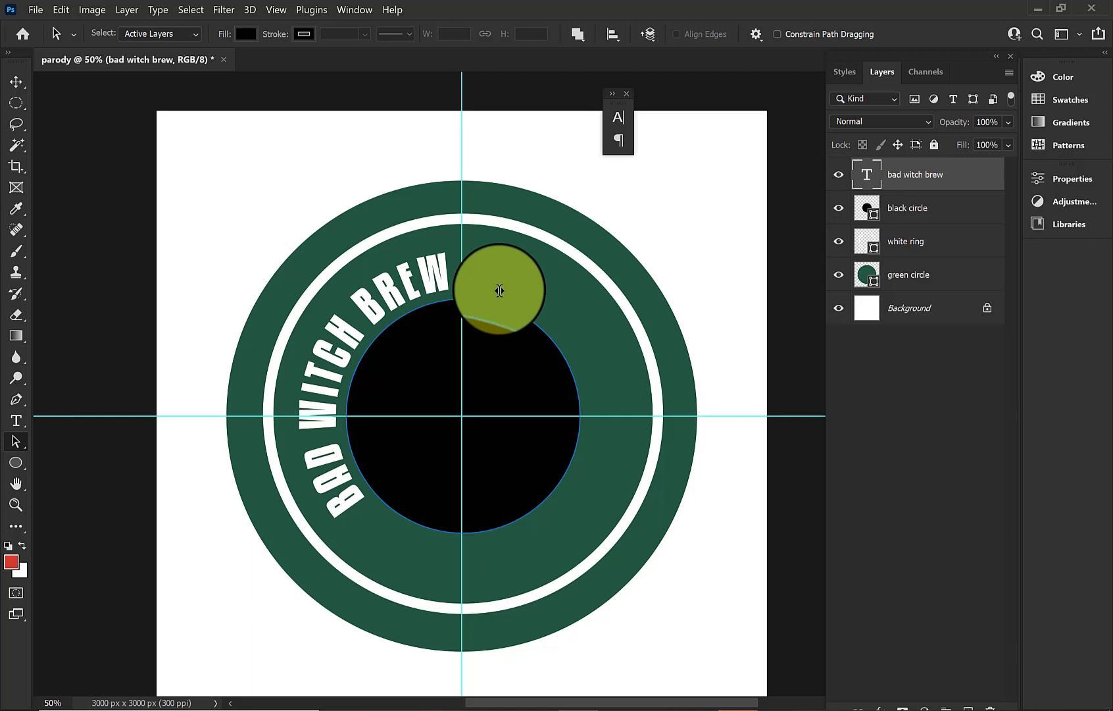
left_click(499, 290)
mouse_move(500, 290)
left_mouse_down()
mouse_move(391, 268)
mouse_move(351, 315)
left_mouse_up()
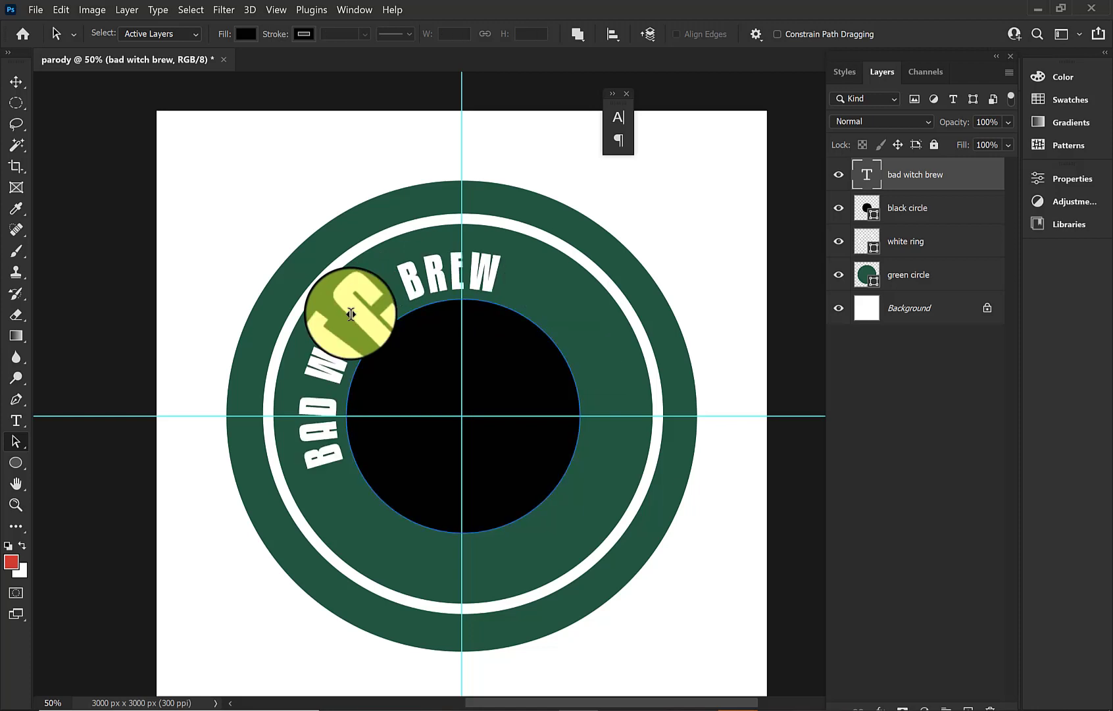
left_click(428, 296)
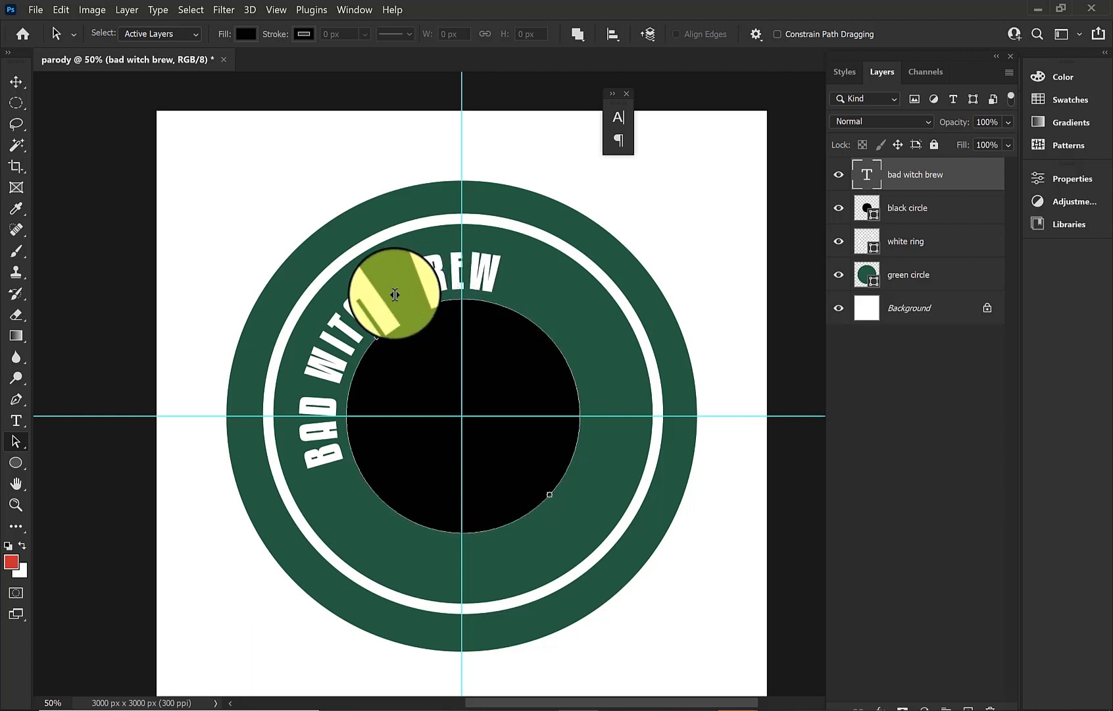
left_click(409, 275)
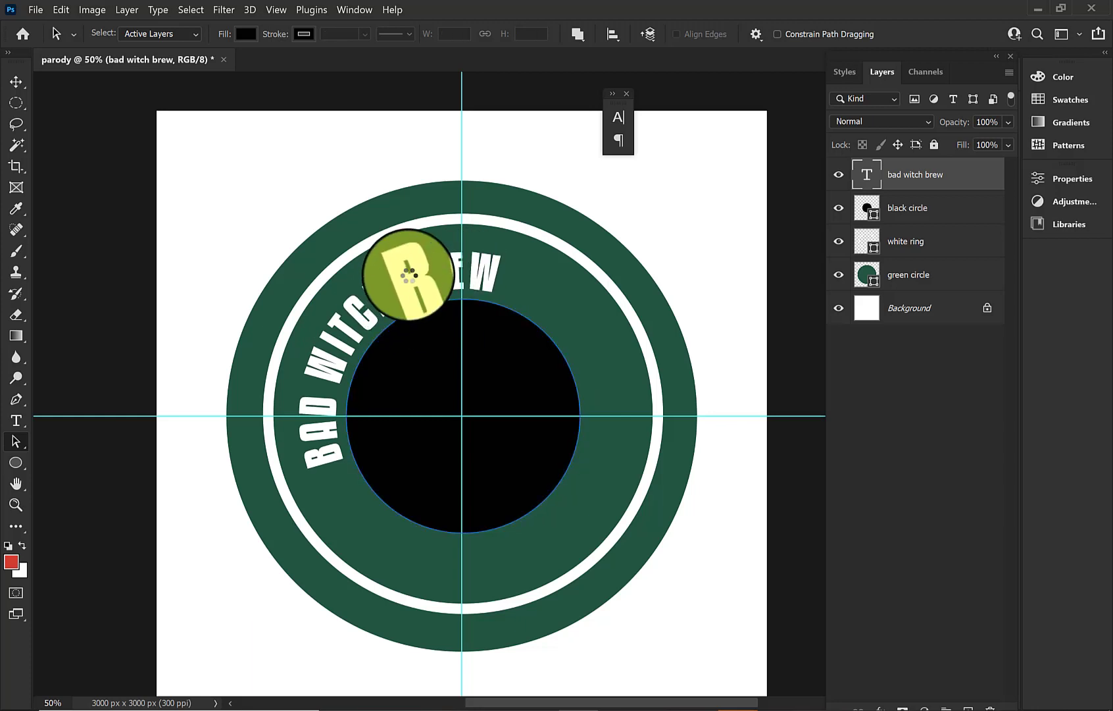
left_click_drag(409, 274, 462, 263)
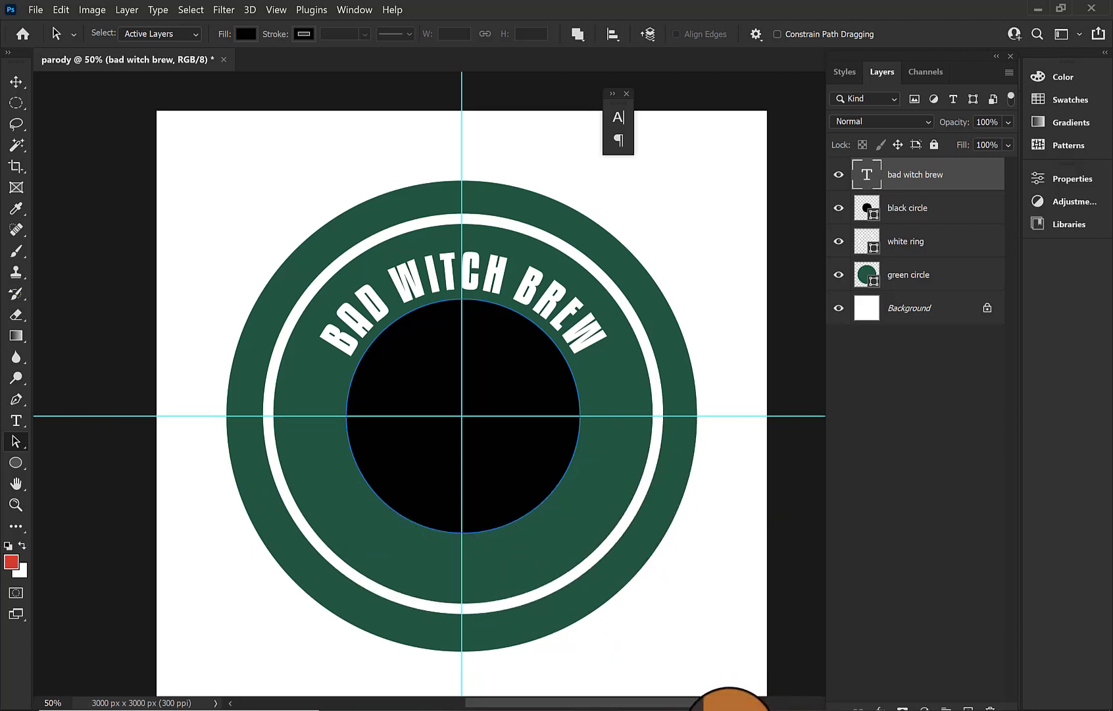
Switch to Photos to check the lower curved lettering in the reference logo, and return to Photoshop.
left_click(745, 684)
left_click(676, 642)
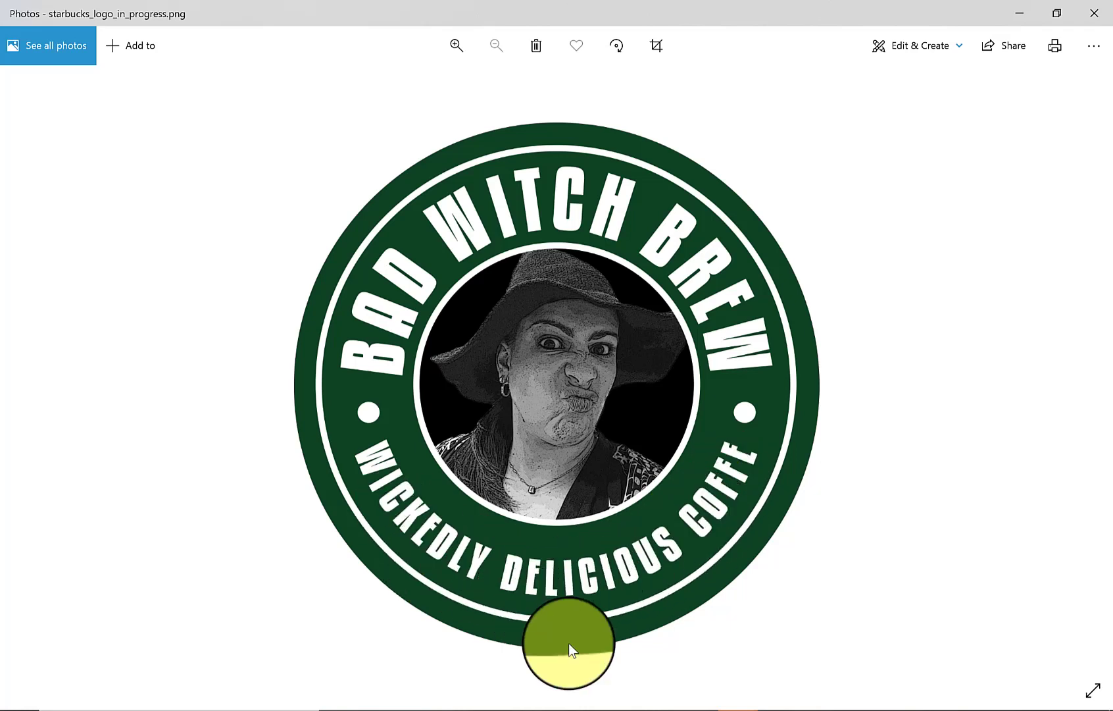
left_click(693, 705)
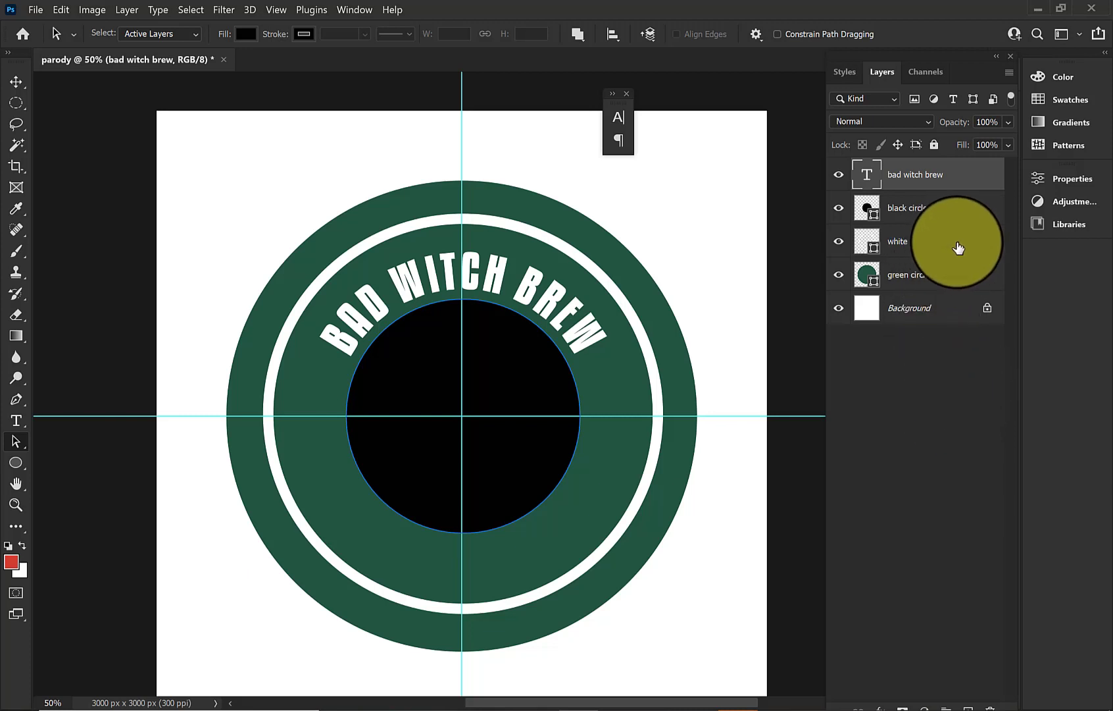
Add the text WICKEDLY GOOD COFFEE along the path of the white ring and delete the trailing character.
left_click(944, 251)
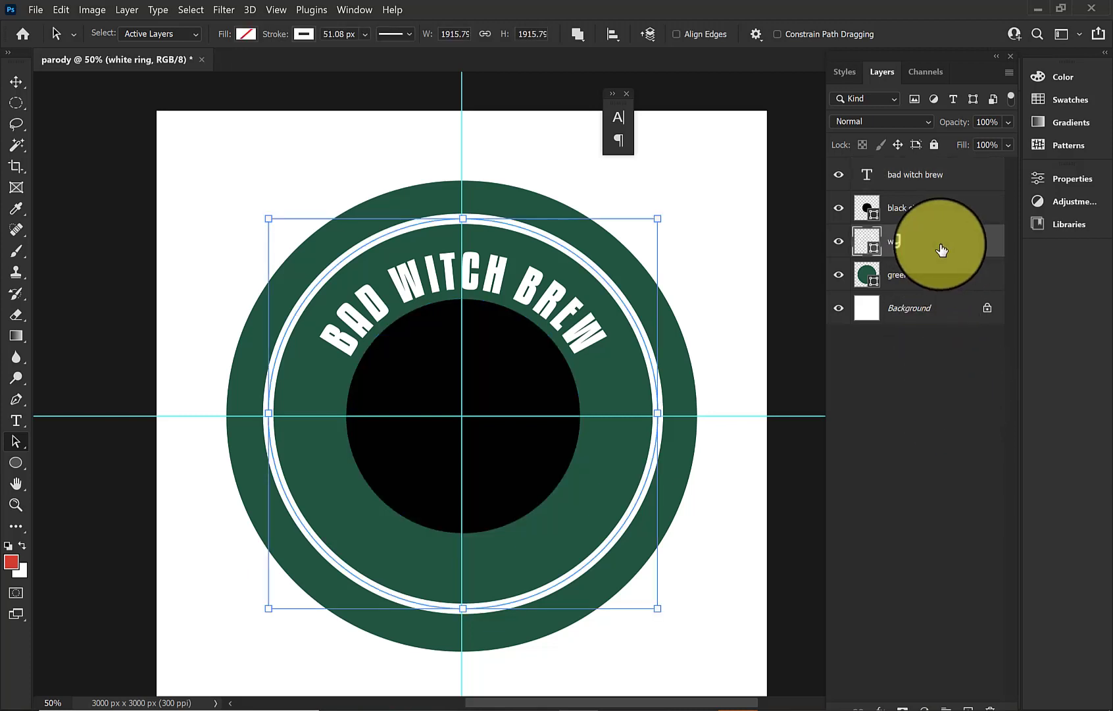
left_click(23, 422)
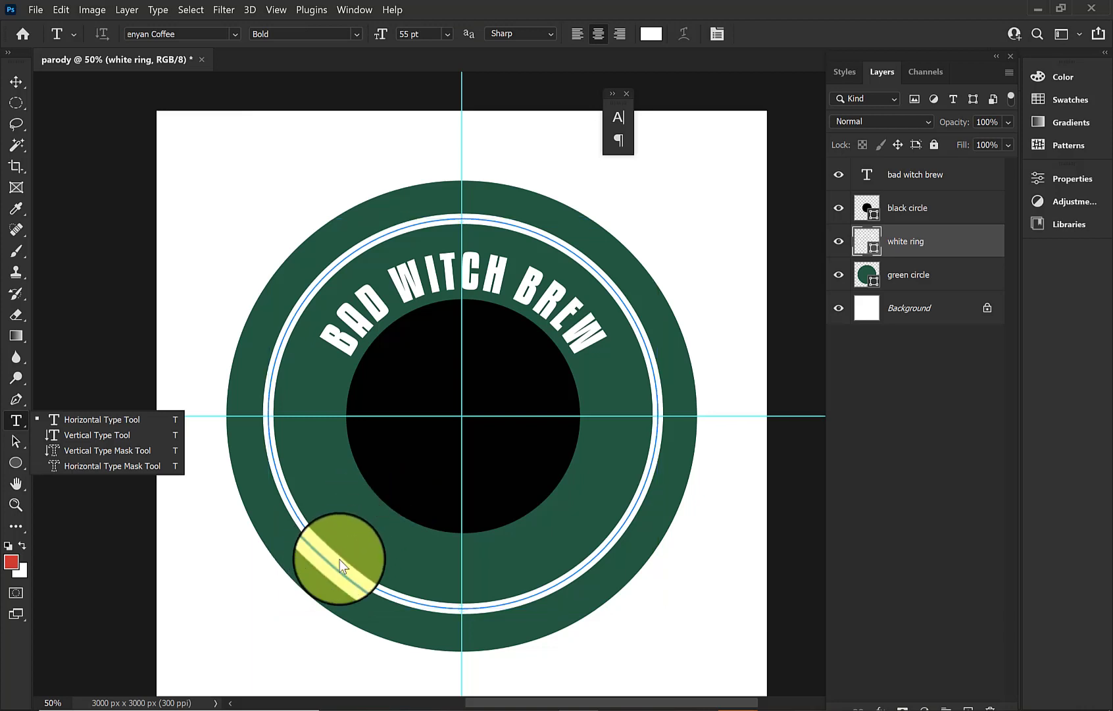
left_click(12, 422)
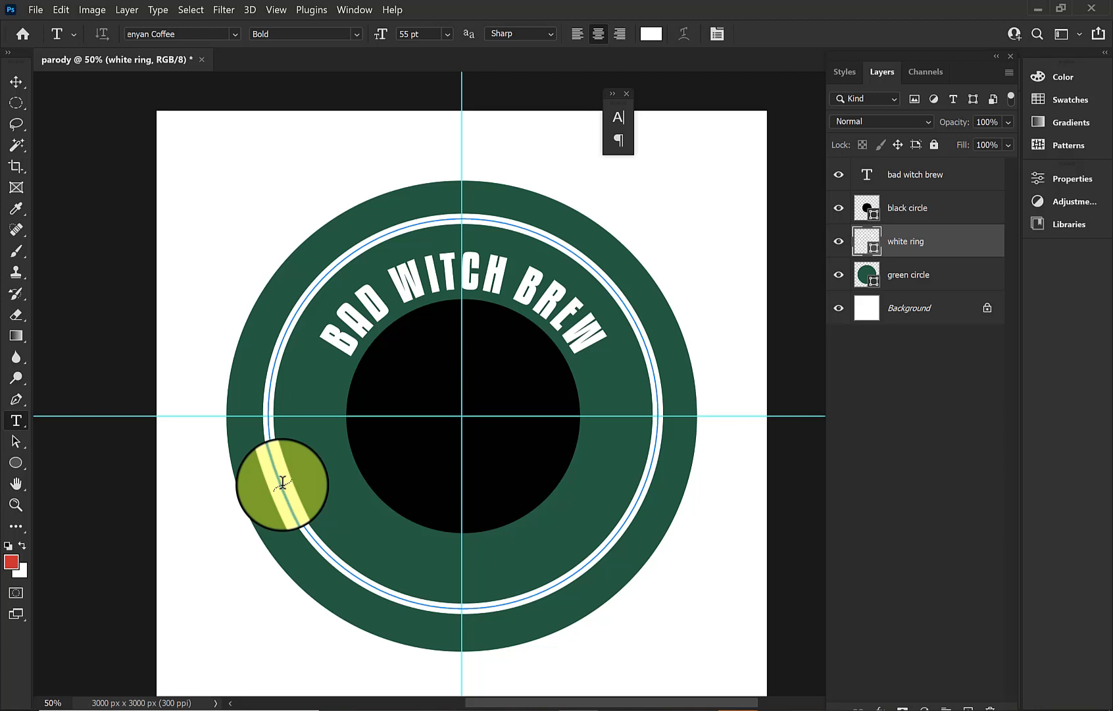
left_click(283, 482)
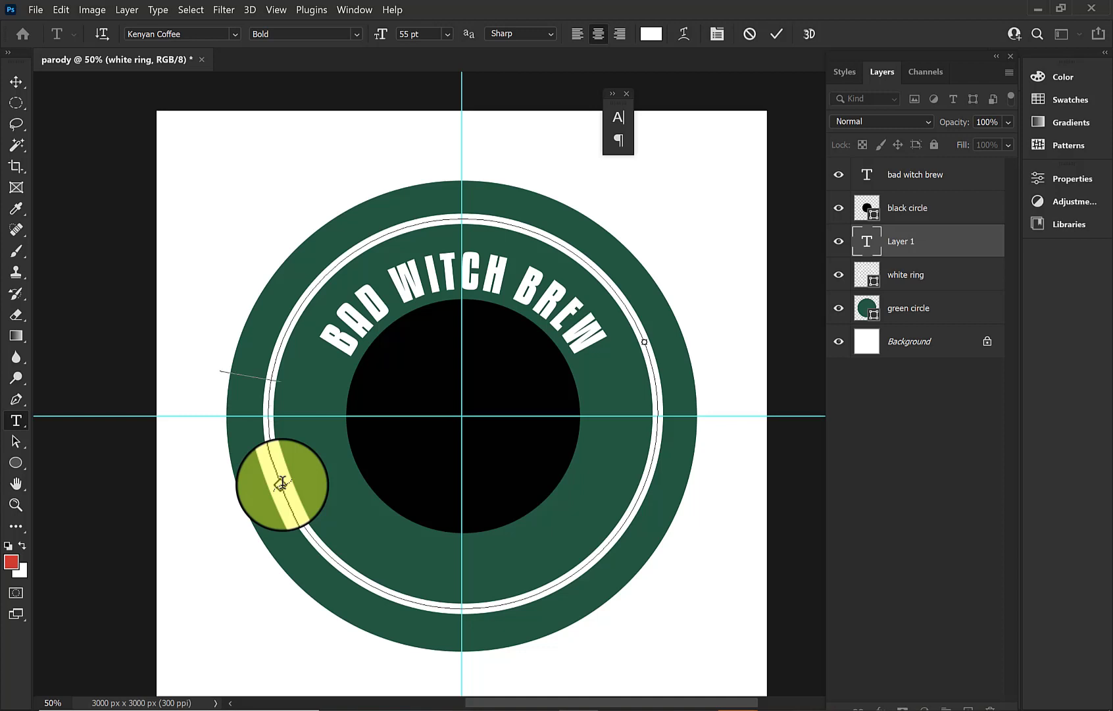
type("WICKEDLY GOOD COFFEE")
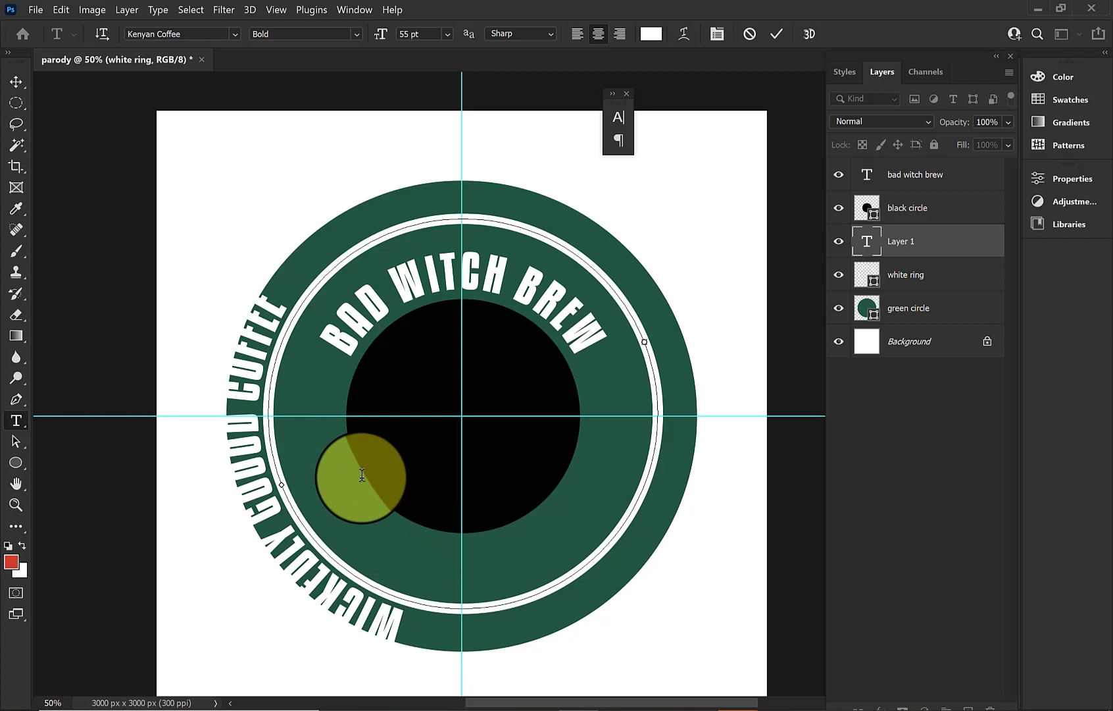
key("BackSpace")
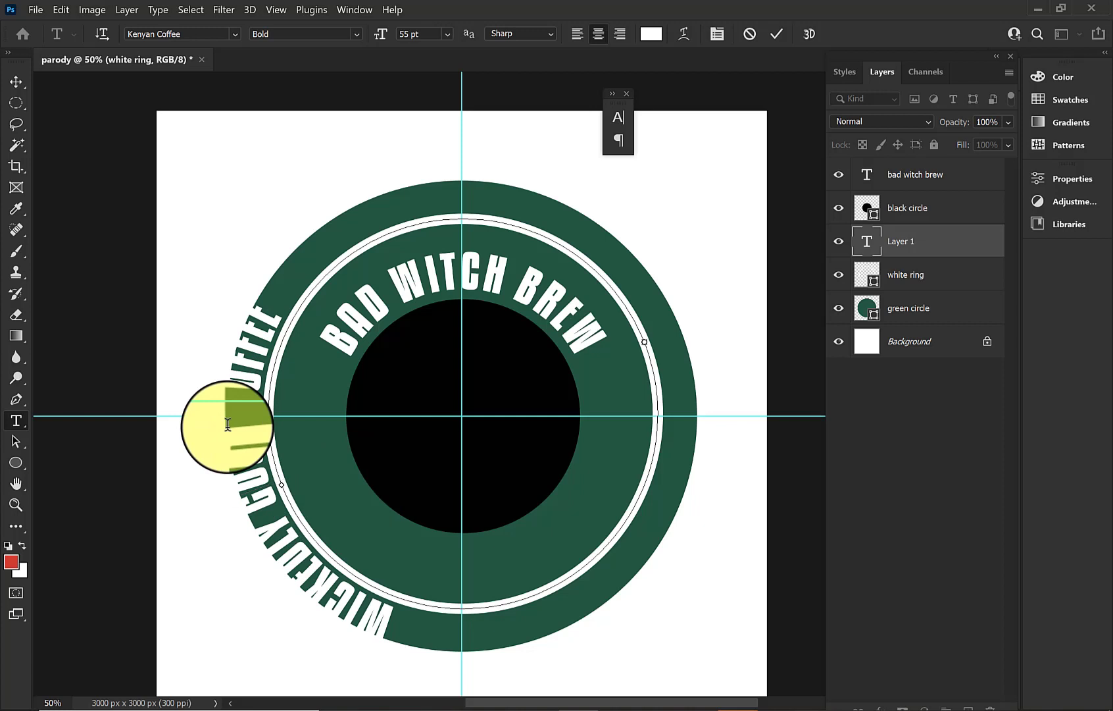
Flip WICKEDLY GOOD COFFEE to the inside of the white ring and slide it around to the ring's lower-right arc.
left_click(14, 441)
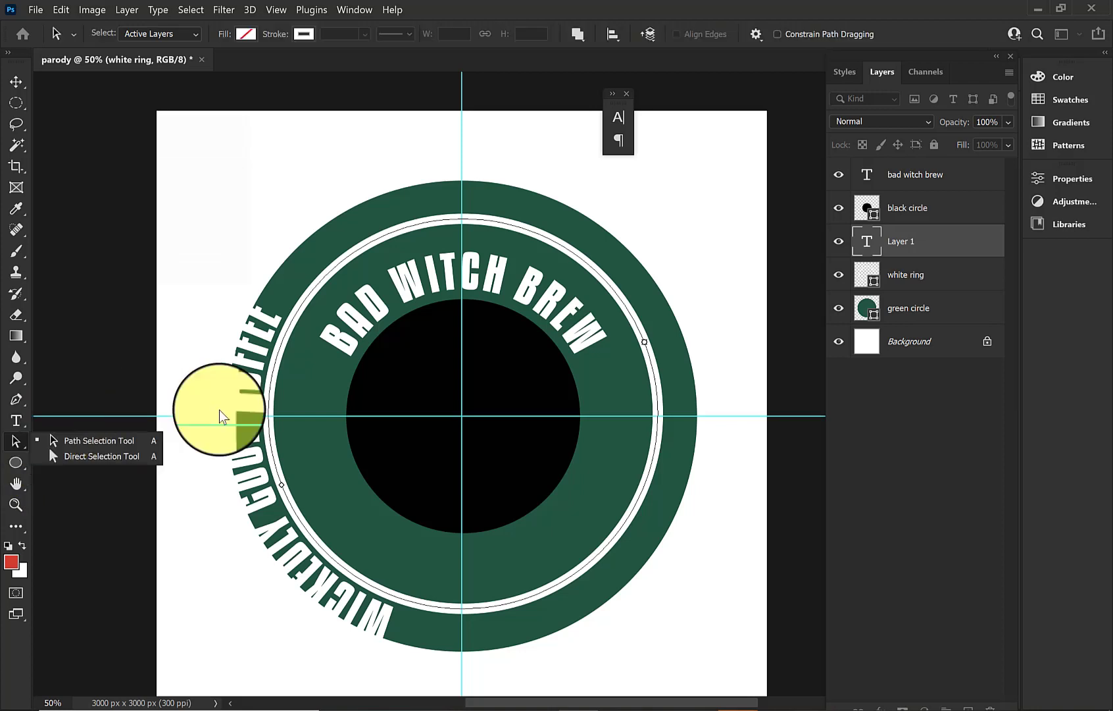
left_click_drag(271, 508, 452, 579)
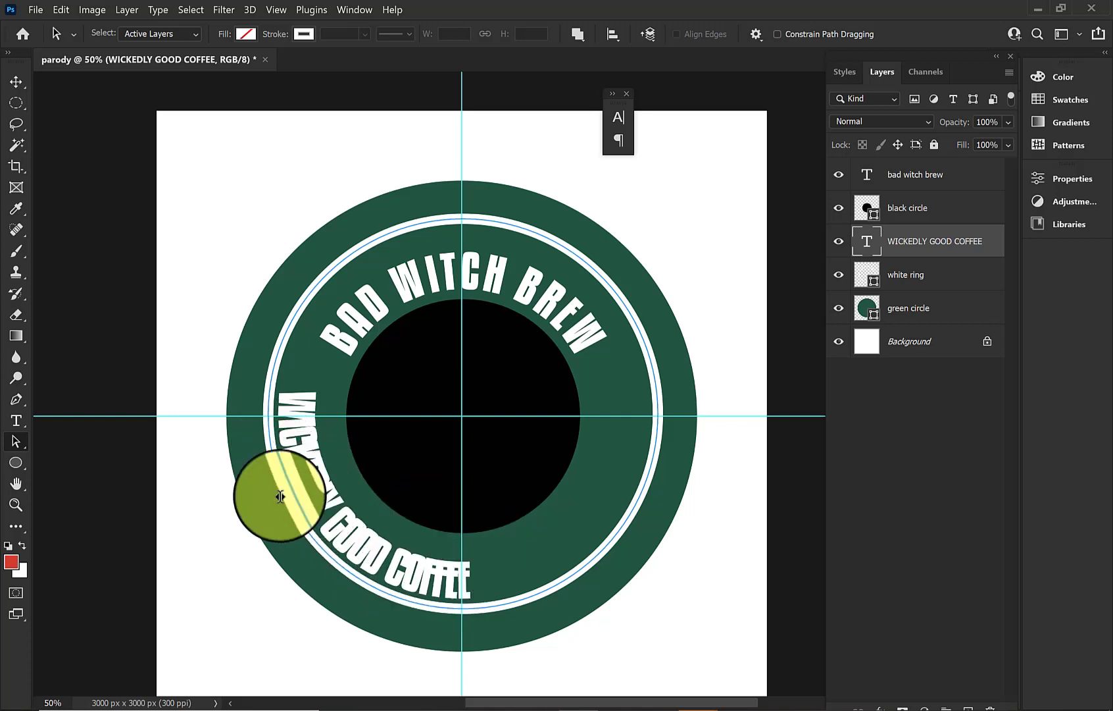
left_click(329, 523)
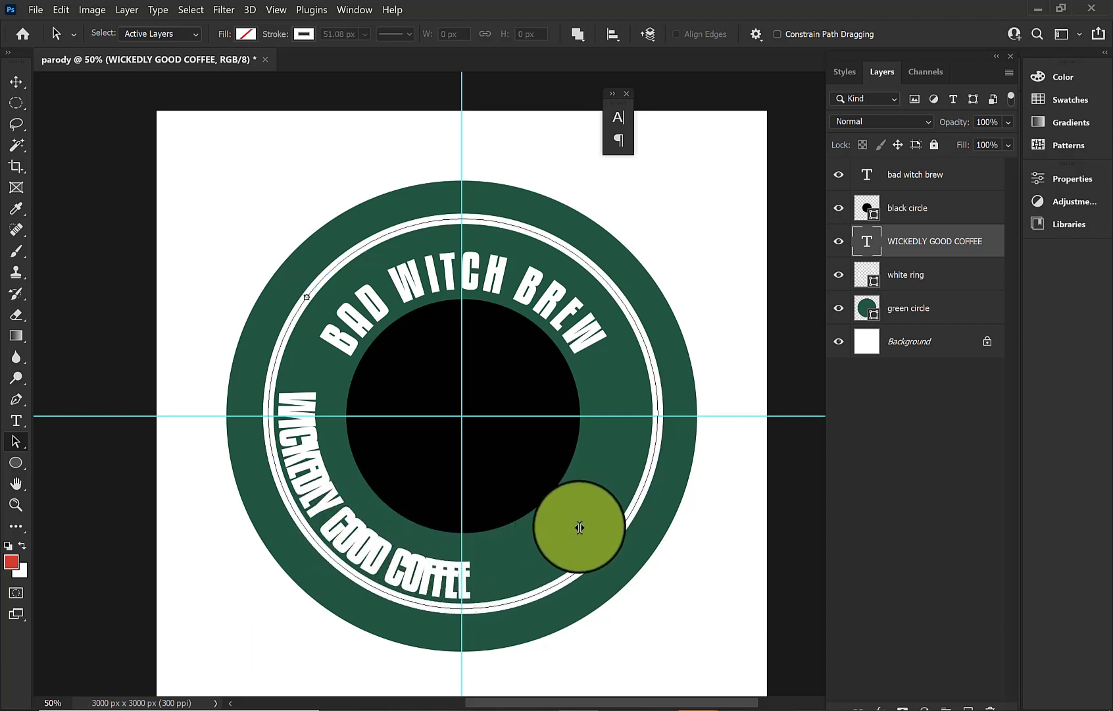
left_click(587, 524)
left_click_drag(579, 541, 551, 154)
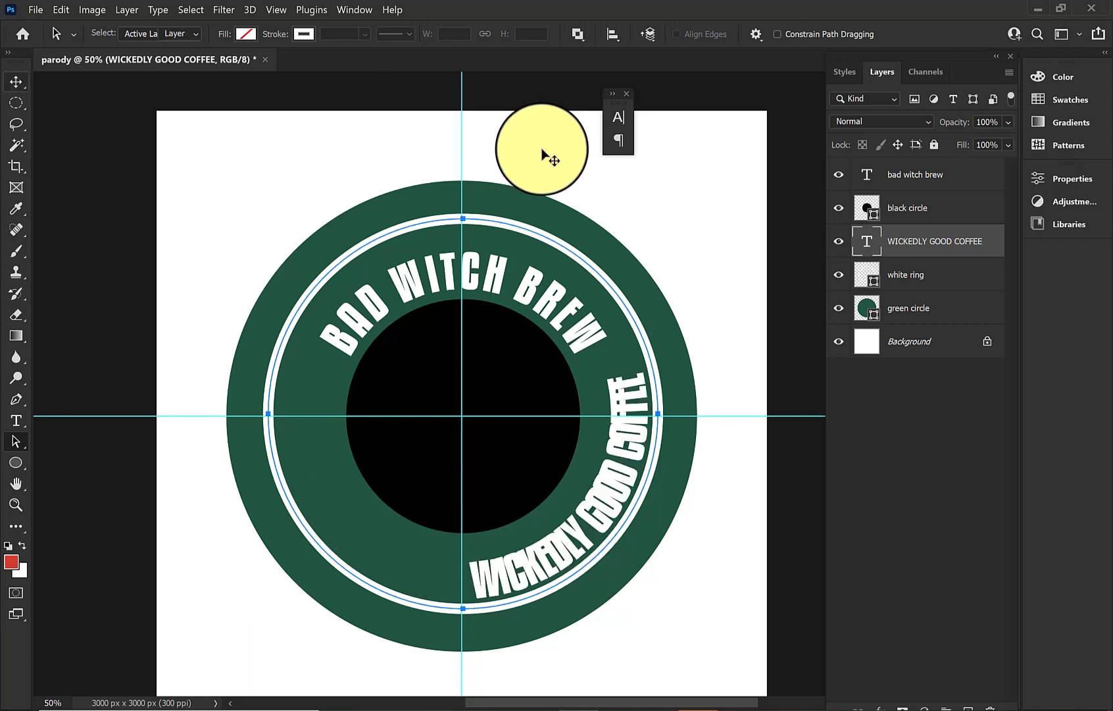
key("v")
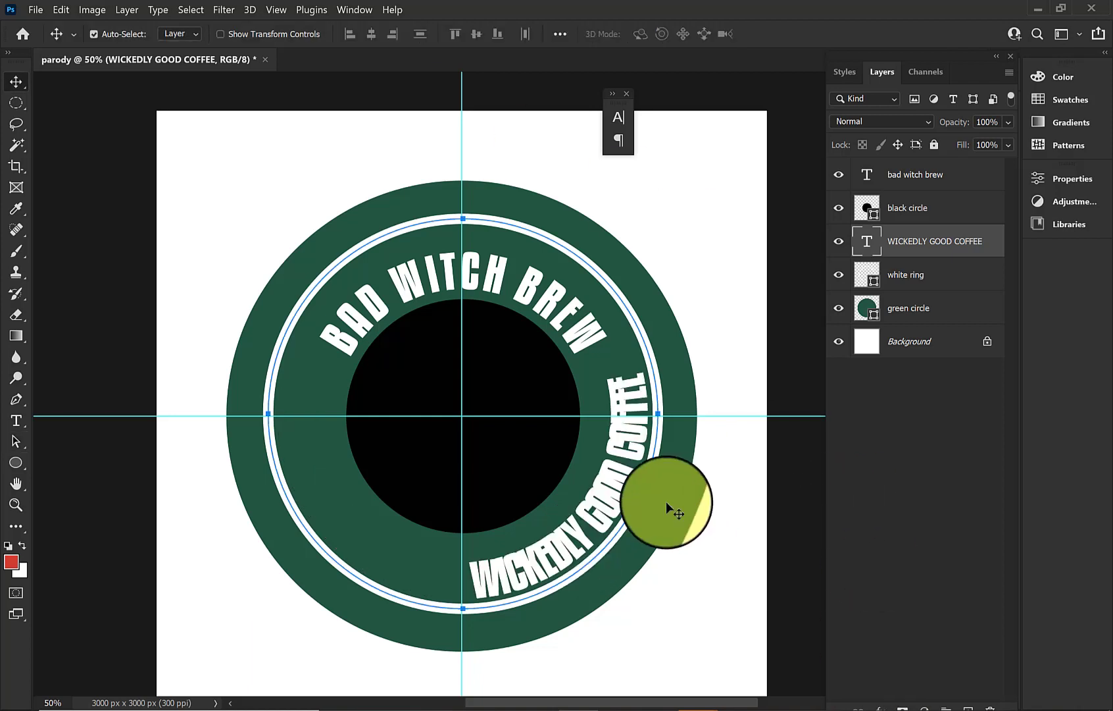
left_click(557, 552)
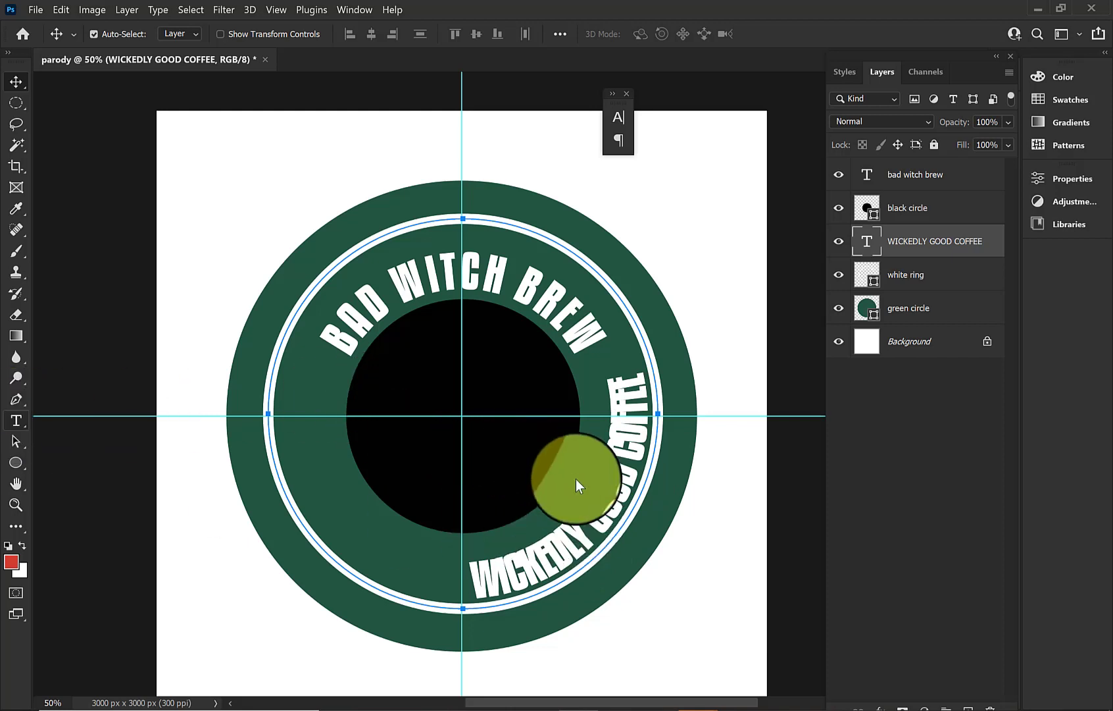
left_click(595, 519)
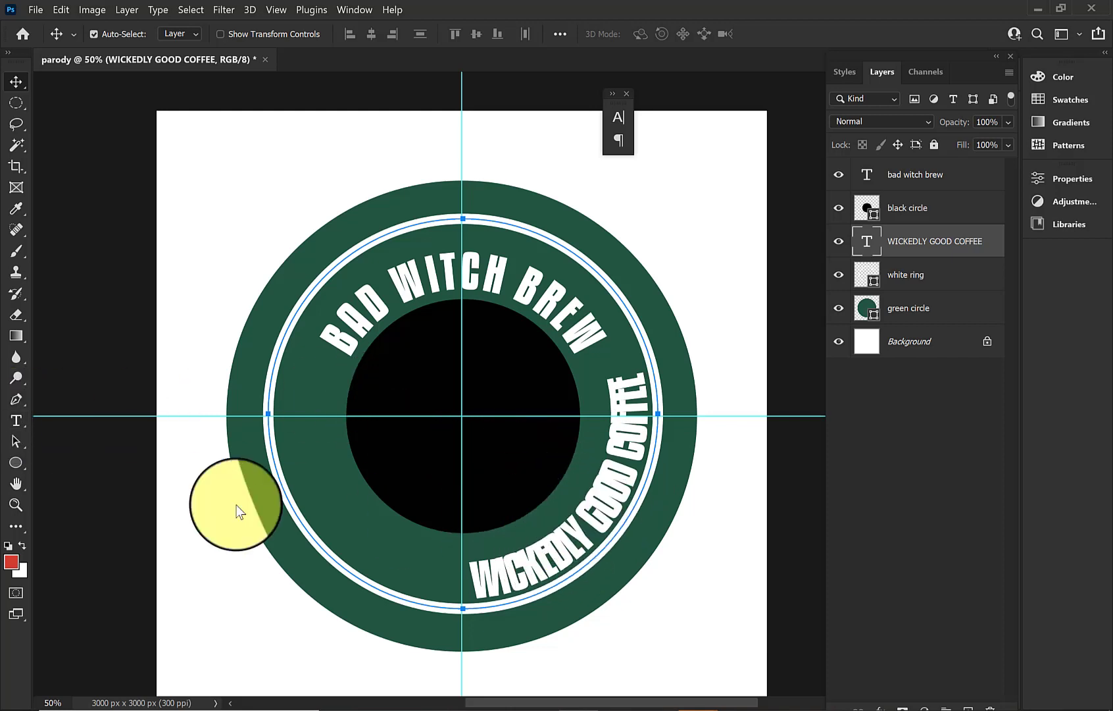
Select all of the WICKEDLY GOOD COFFEE text with the Horizontal Type tool and set its font size to 40 pt.
left_click(14, 419)
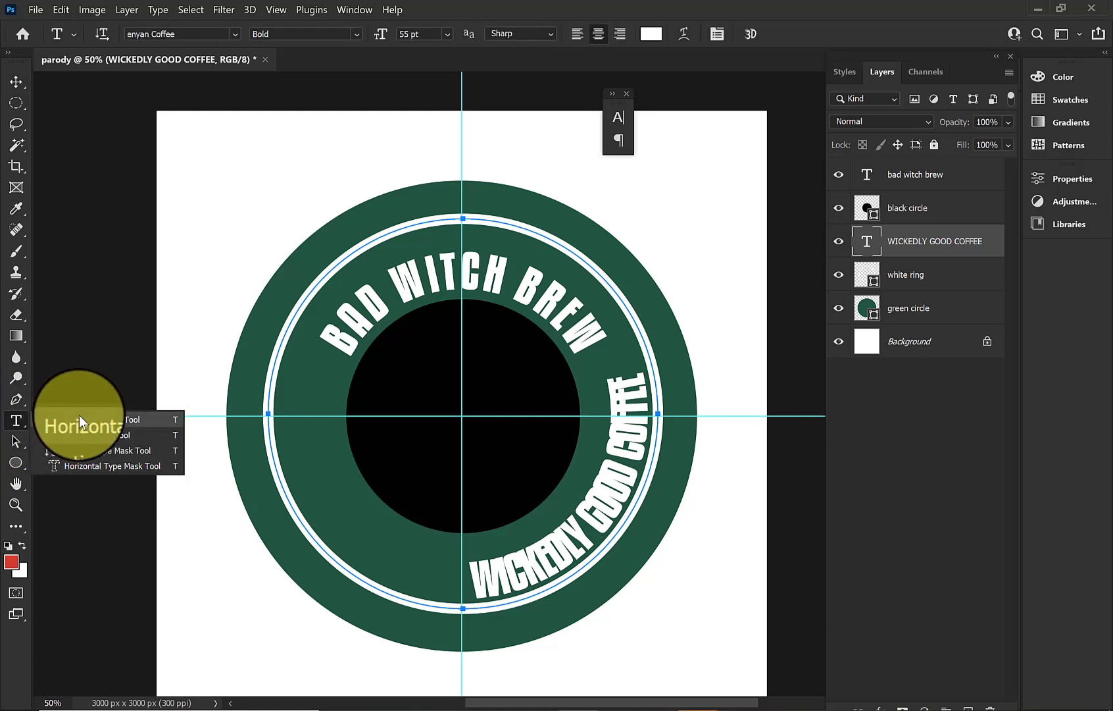
left_click(79, 417)
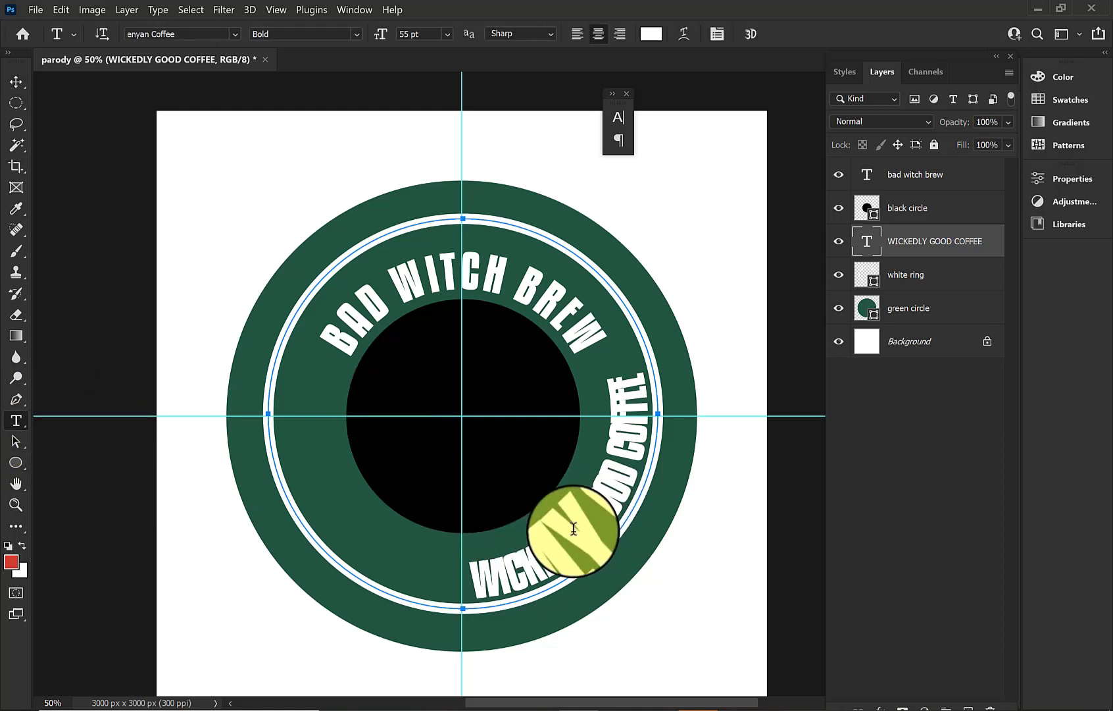
left_click(591, 516)
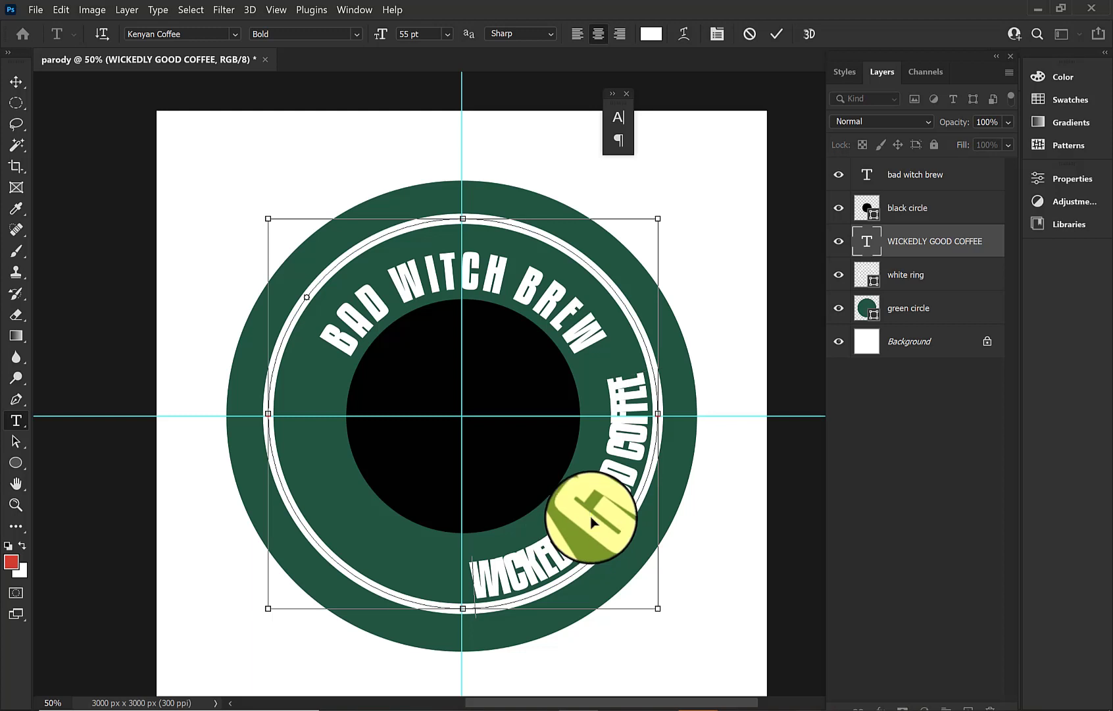
key("ctrl+a")
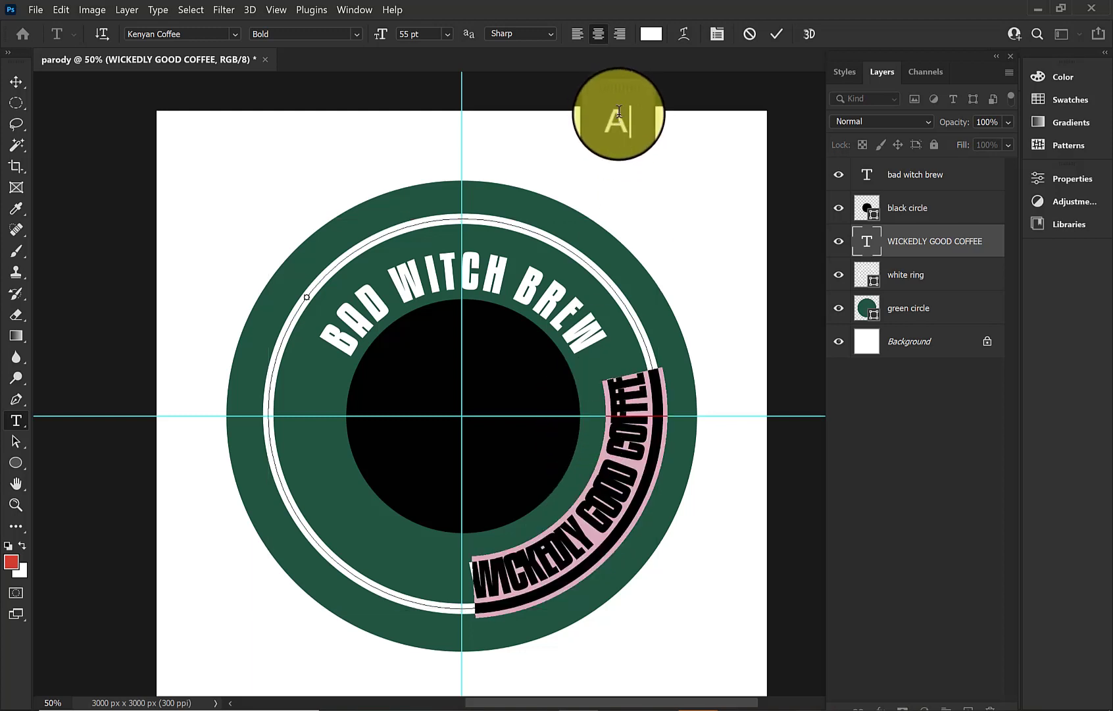
left_click(618, 117)
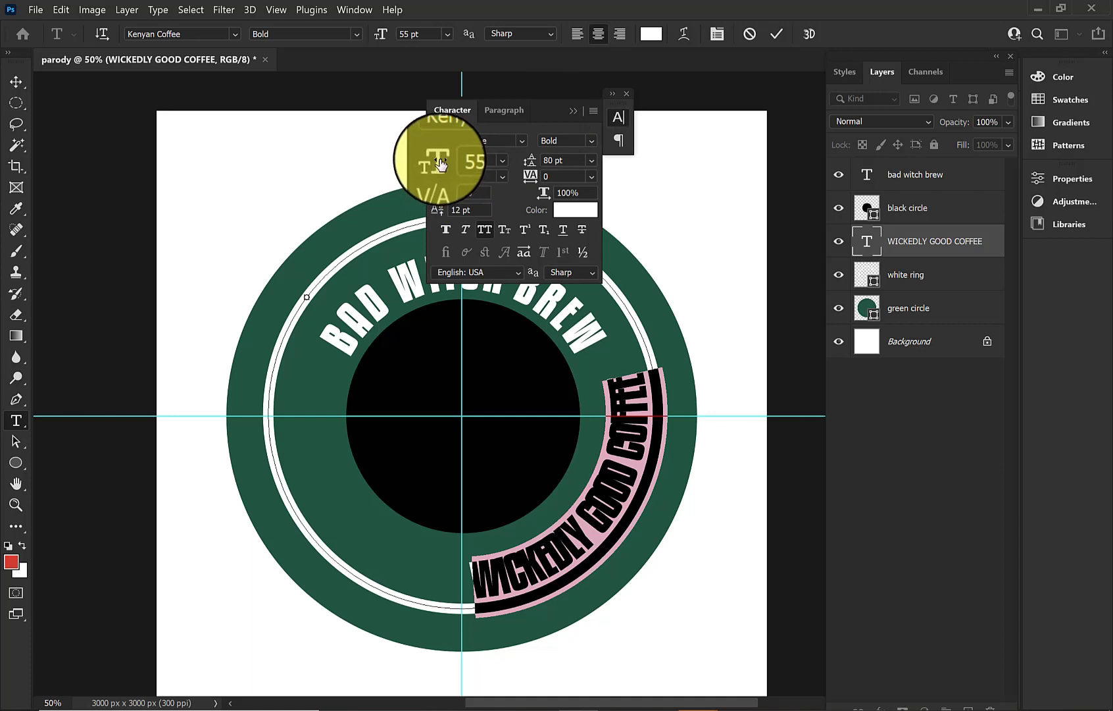
left_click_drag(434, 164, 428, 165)
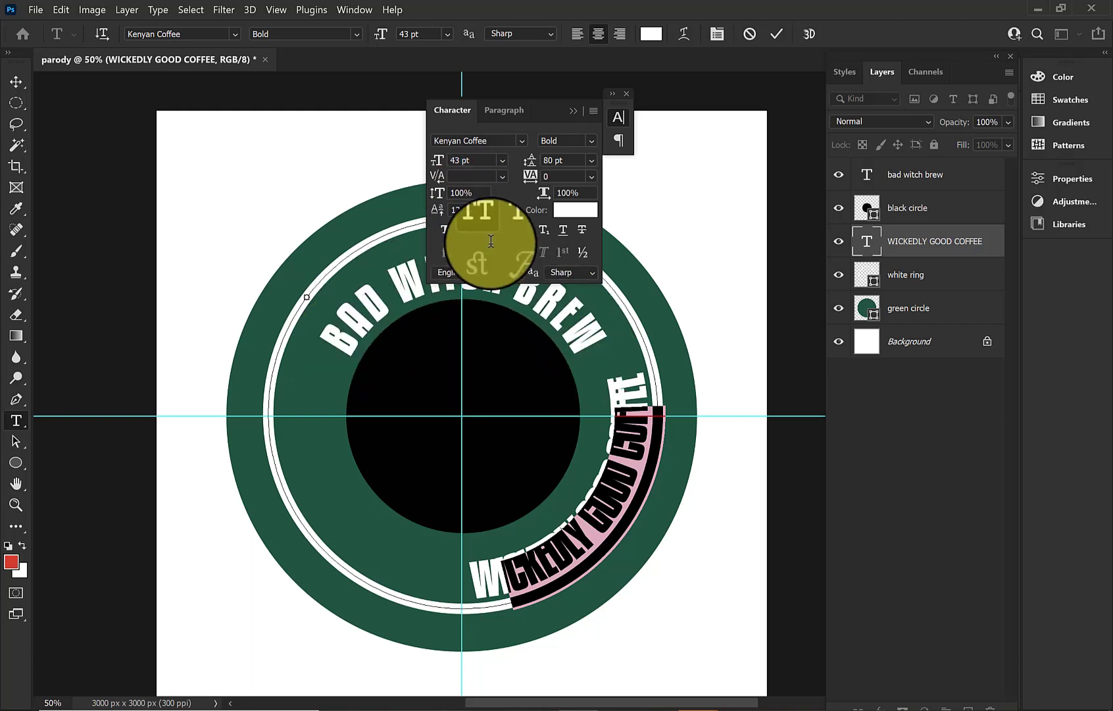
left_click(474, 161)
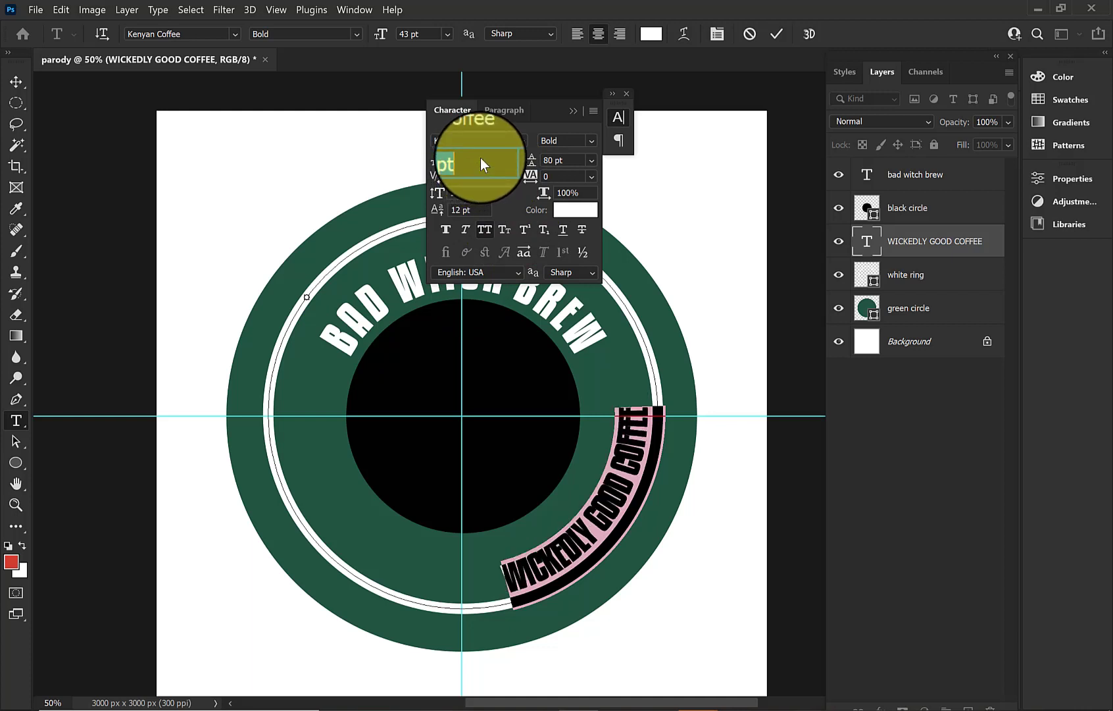
key("BackSpace")
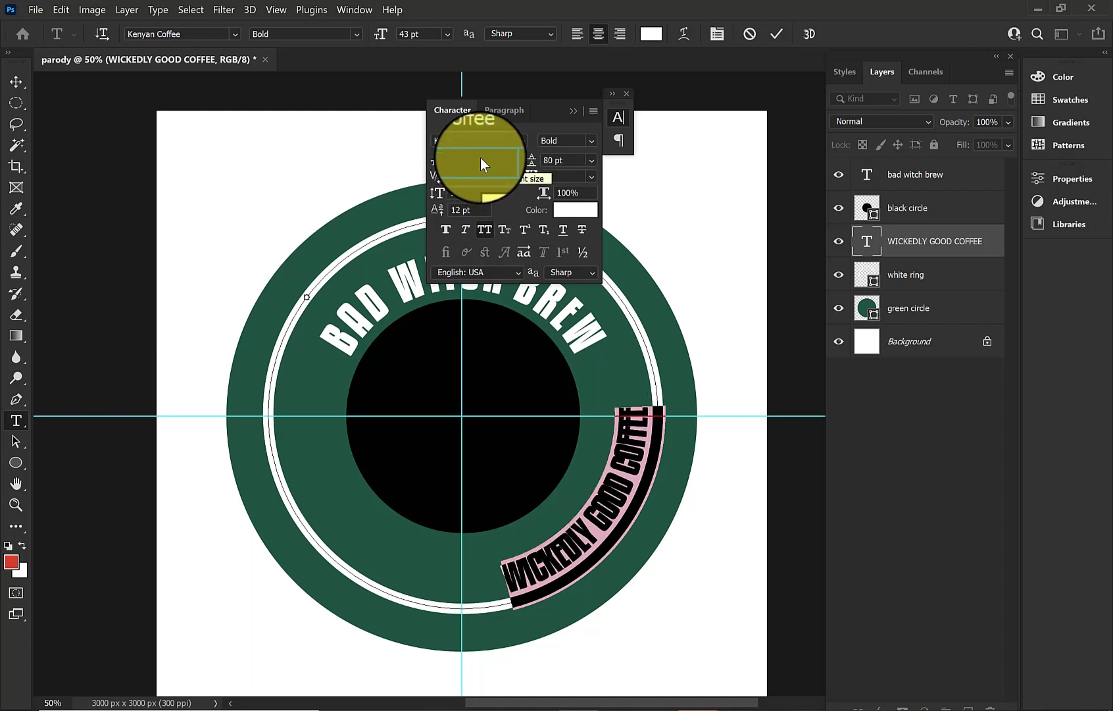
type("40")
key("Return")
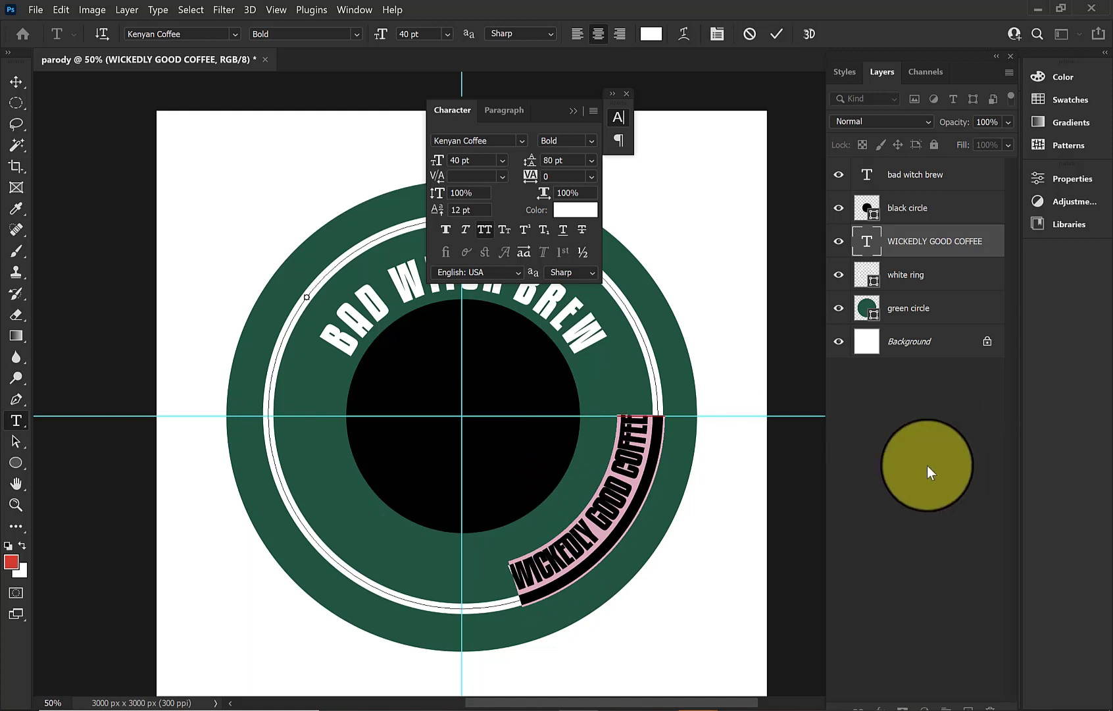
Set the tracking of WICKEDLY GOOD COFFEE to 80, commit the text and collapse the character settings.
double_click(551, 549)
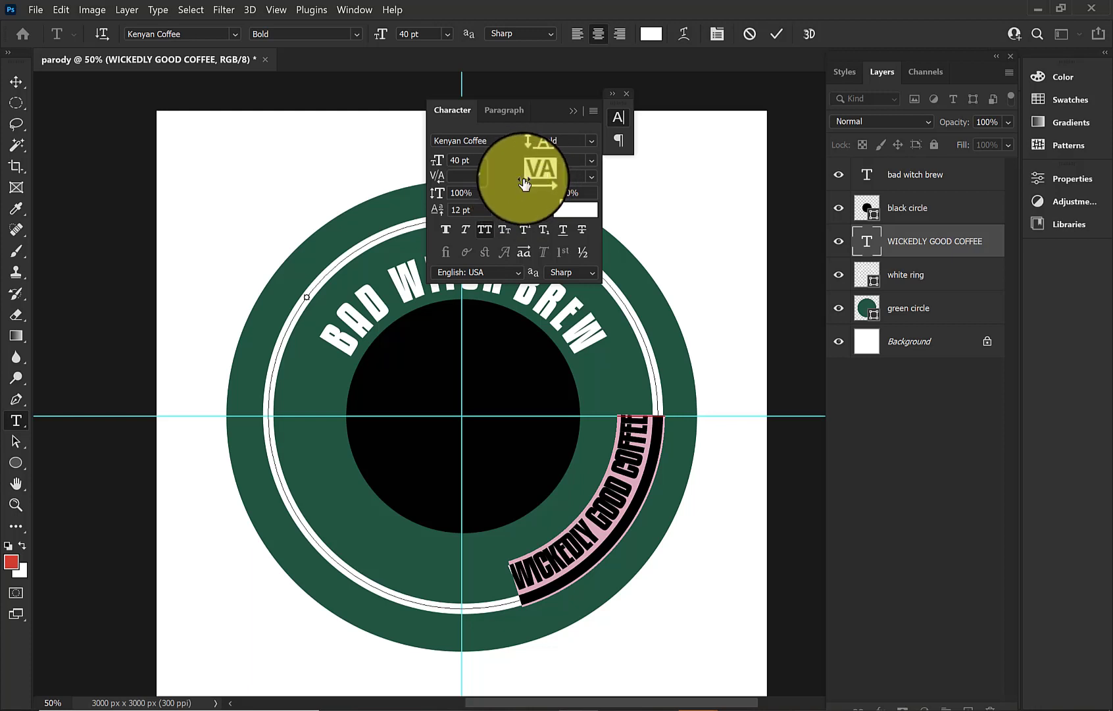
left_click_drag(527, 179, 541, 179)
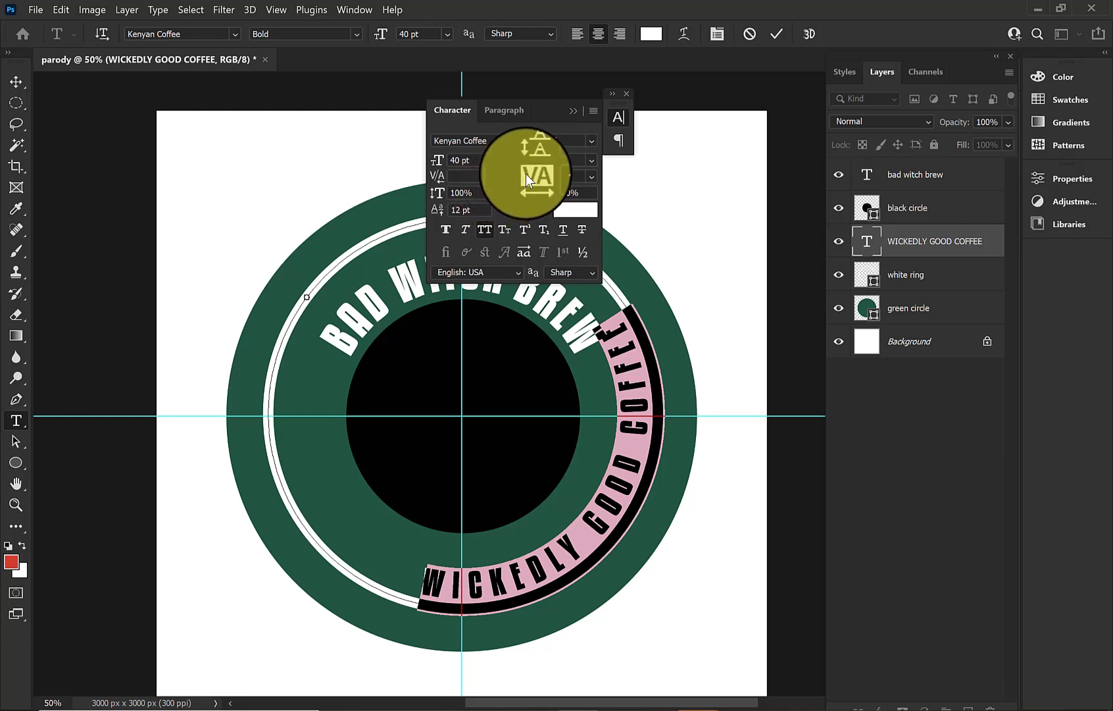
left_click_drag(529, 178, 570, 175)
key("ctrl+Return")
key("v")
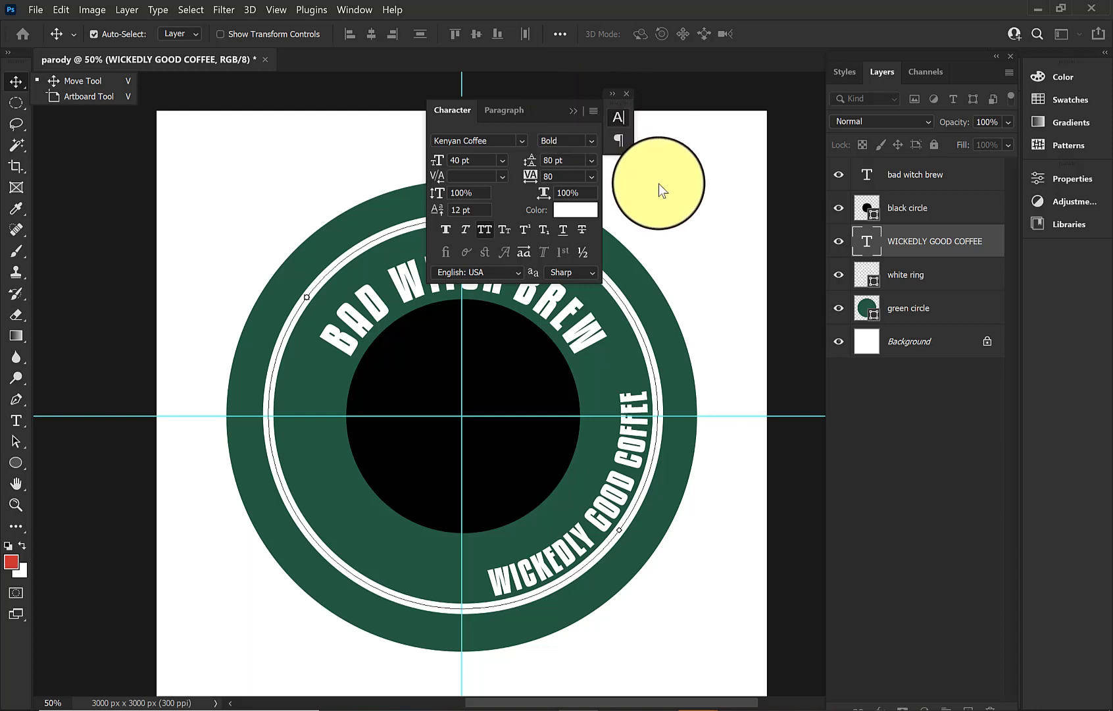
left_click(618, 491)
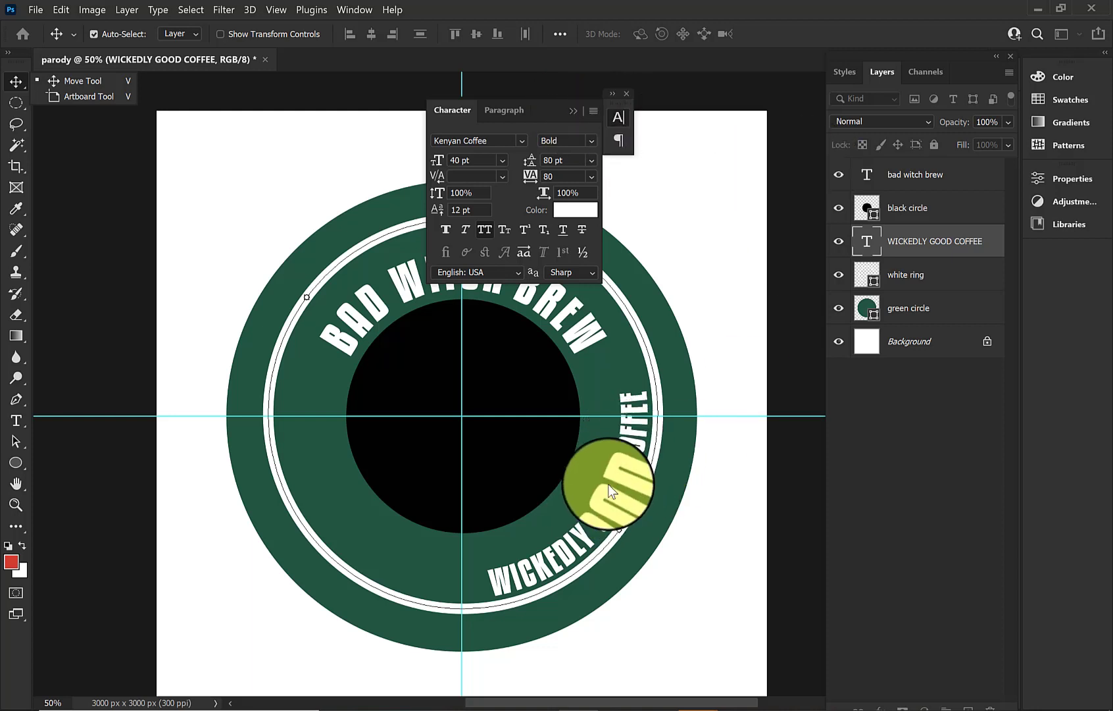
left_click(574, 111)
left_click(749, 140)
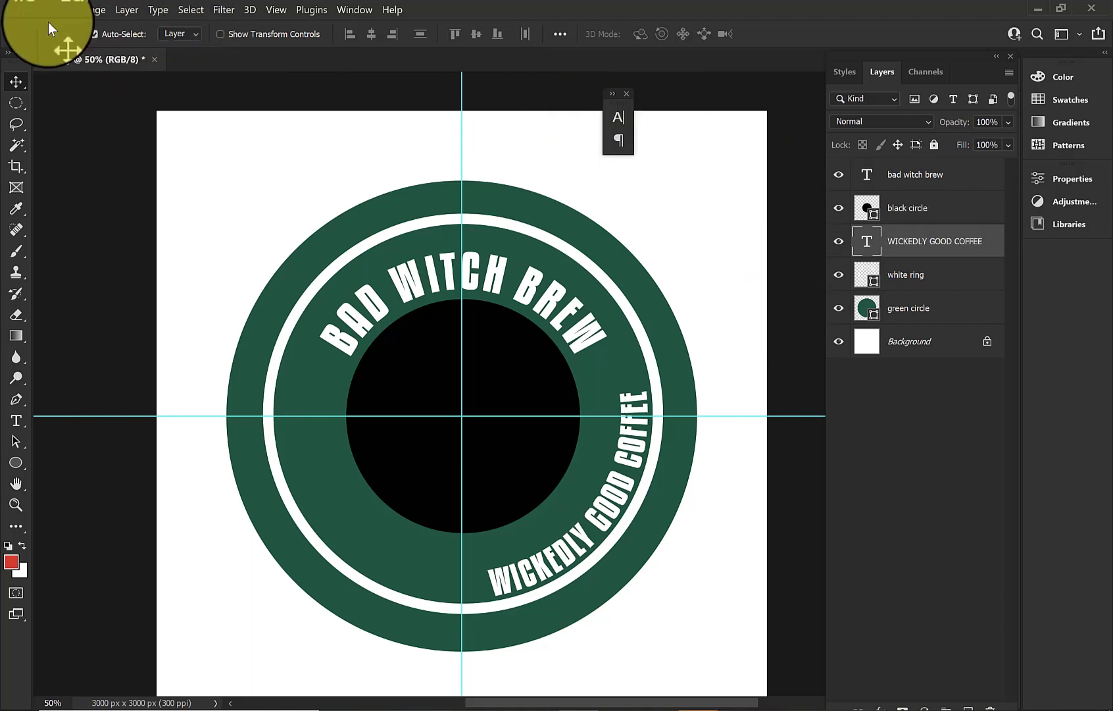
Rotate the WICKEDLY GOOD COFFEE layer clockwise by about 56° with Free Transform so the lettering is centred along the ring's lower arc.
left_click(63, 9)
left_click(63, 10)
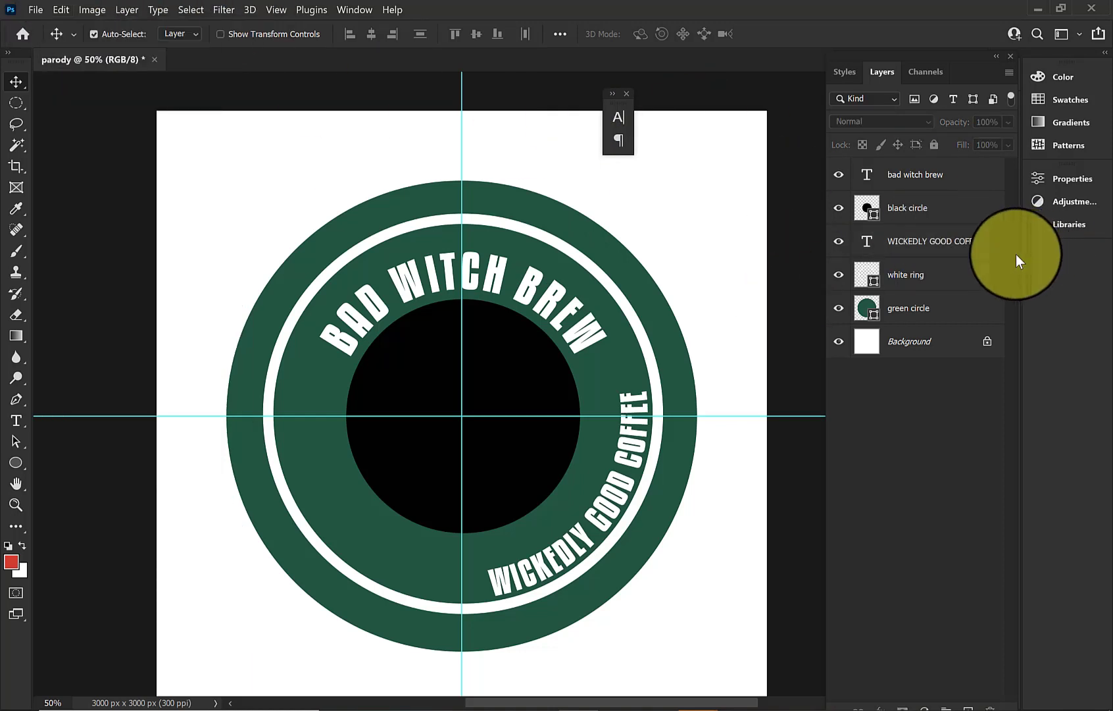
left_click(980, 244)
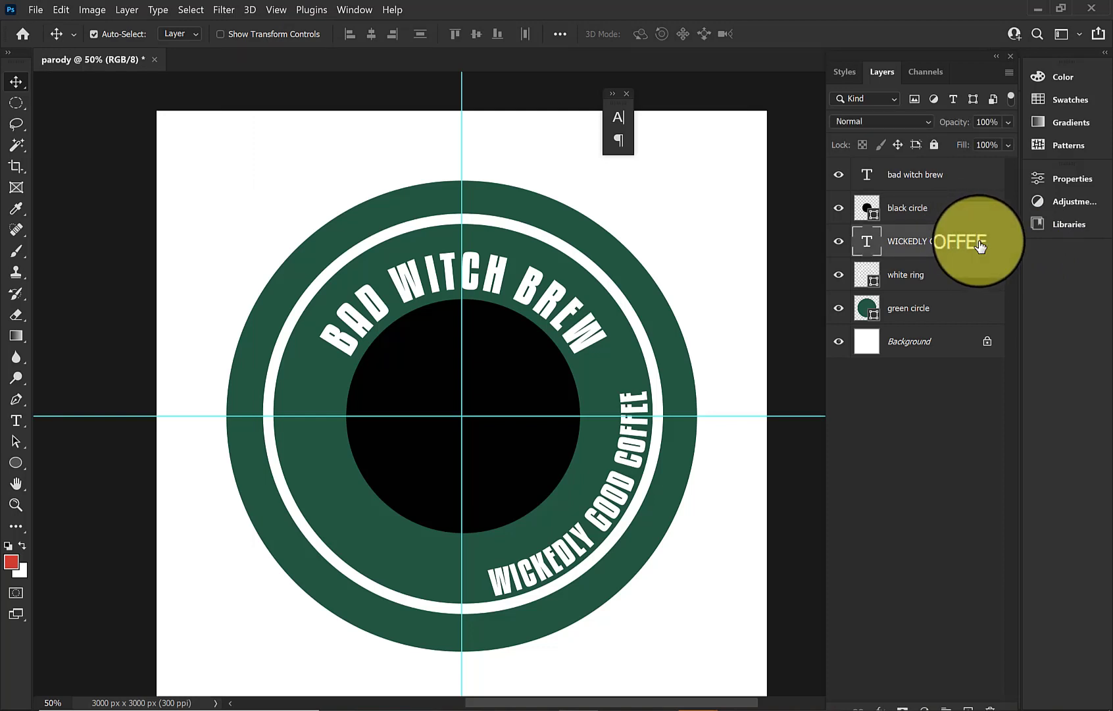
left_click(70, 12)
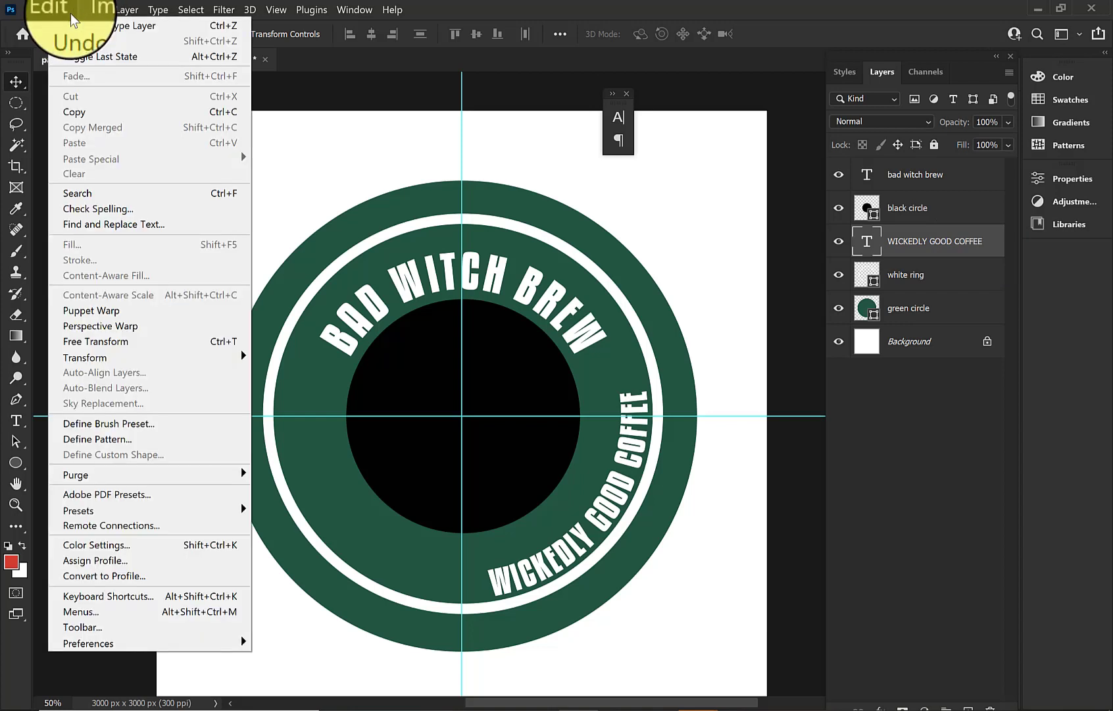
left_click(84, 343)
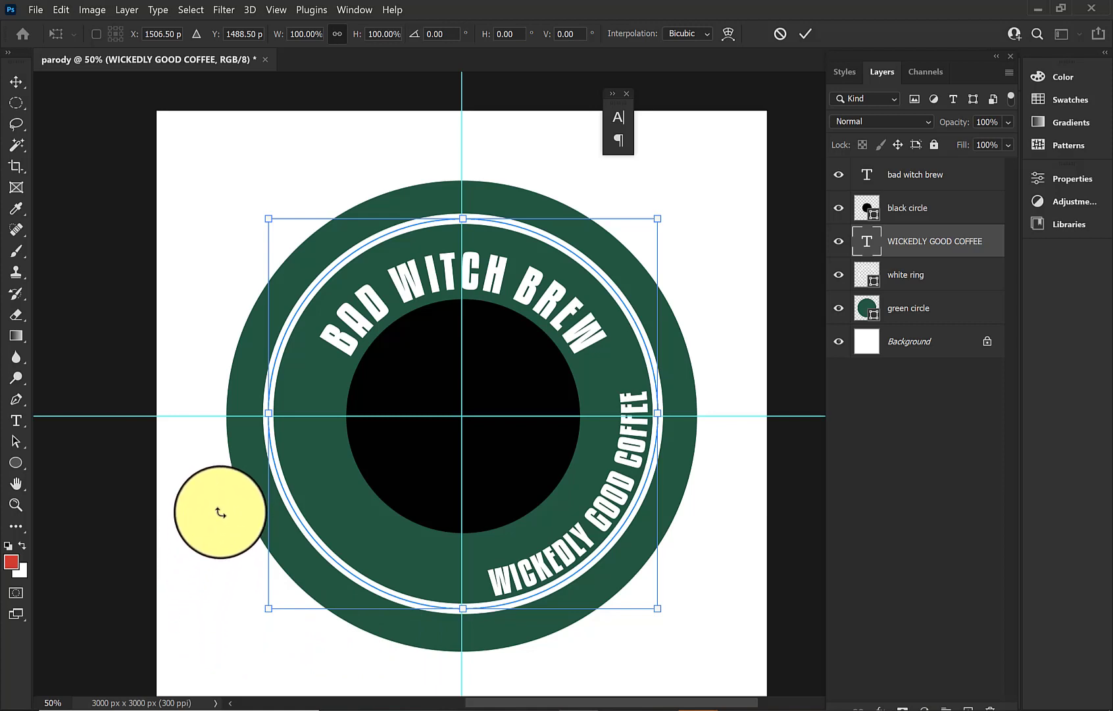
left_click_drag(221, 513, 171, 358)
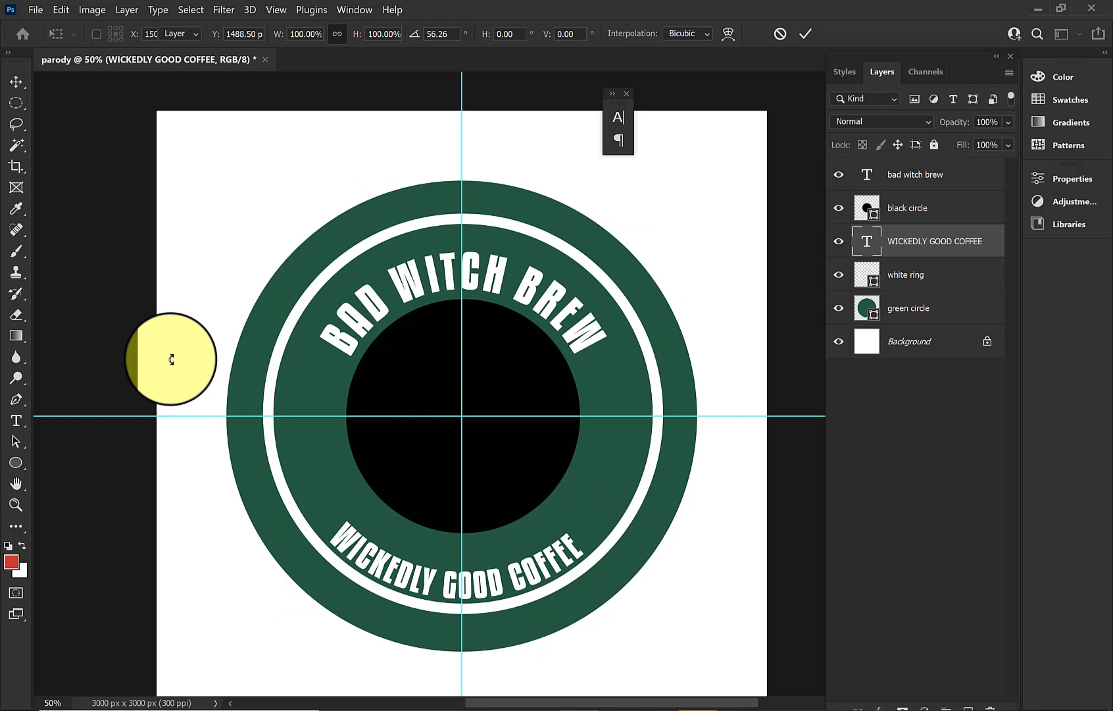
key("Return")
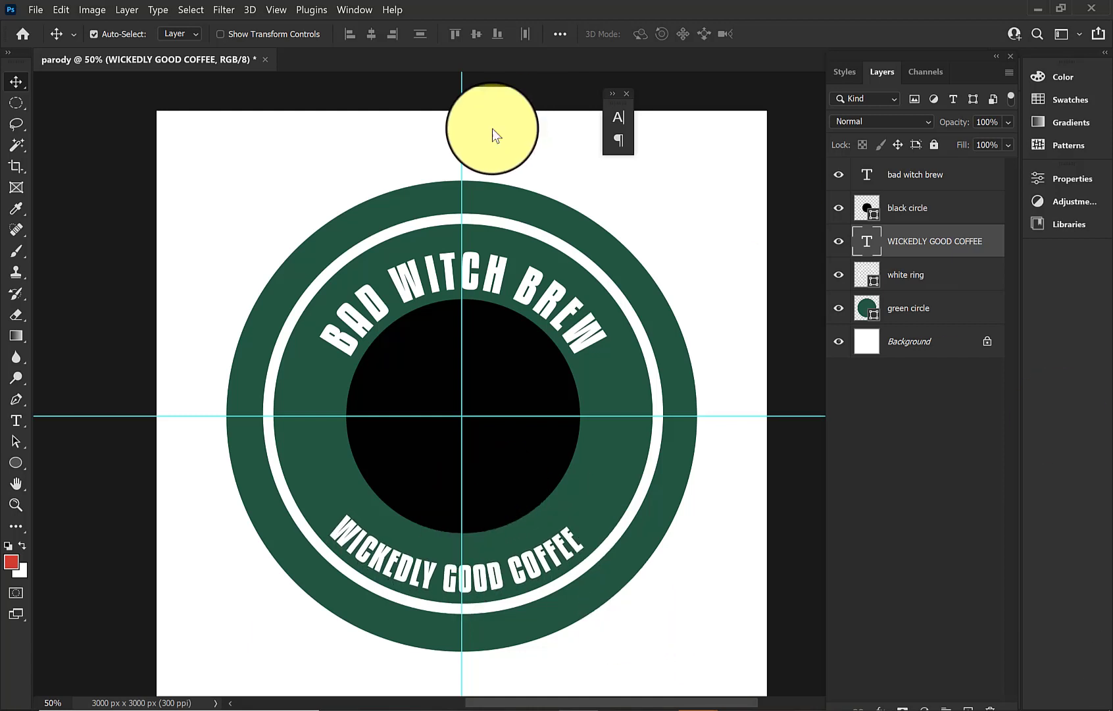
Open the photo 20211027_112012.jpg and select the woman in the witch hat with Select Subject.
left_click(38, 11)
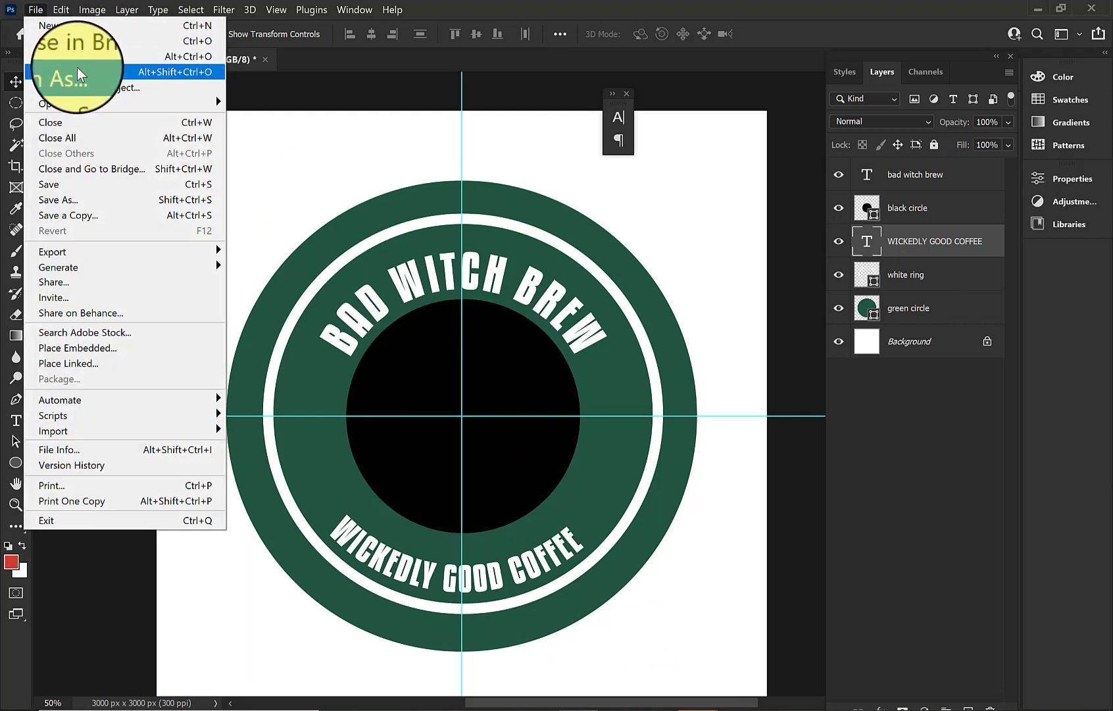
left_click(75, 48)
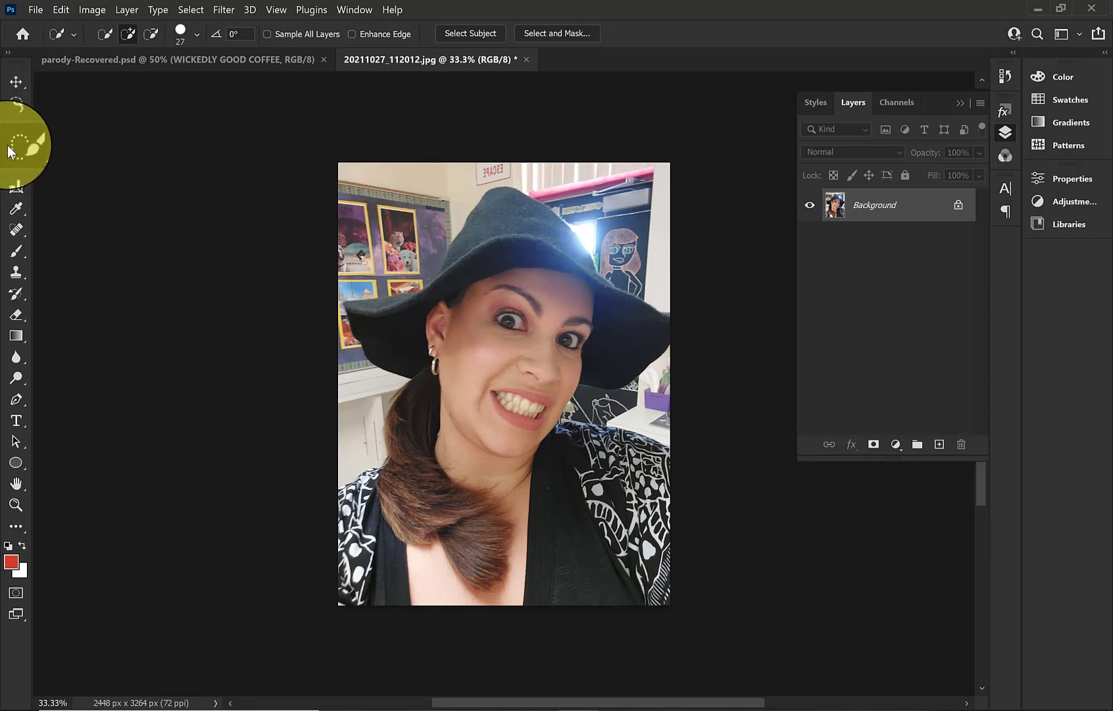
left_click(481, 32)
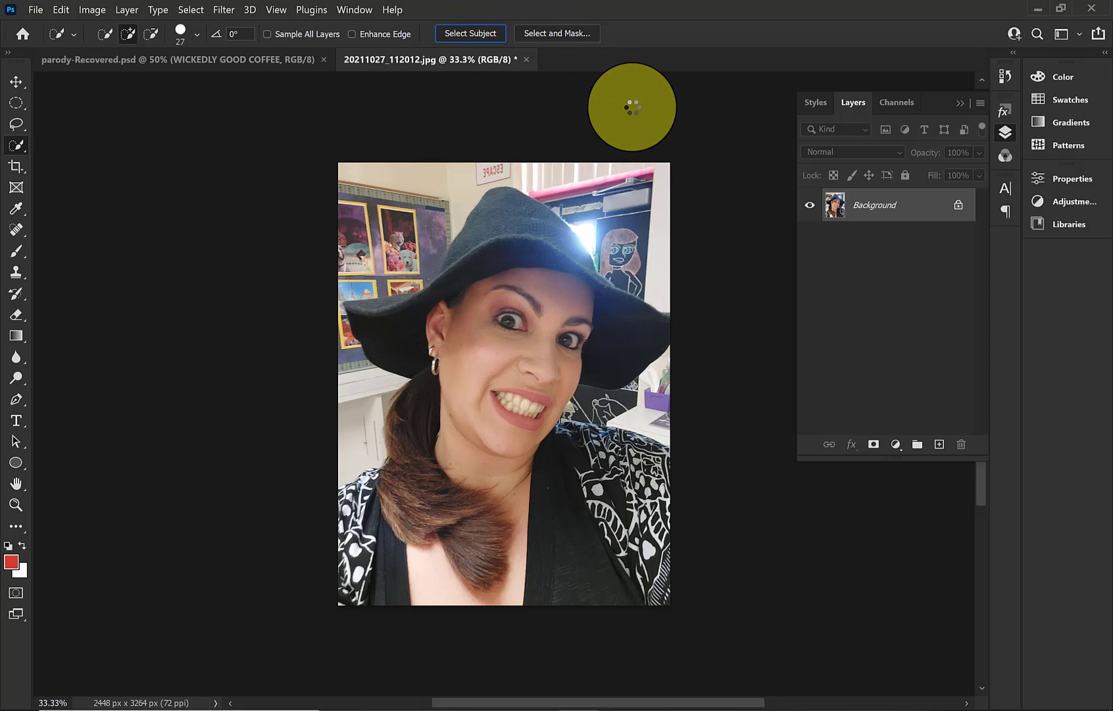
Activate the Move tool and tile the logo document and the photo vertically, side by side.
left_click(19, 83)
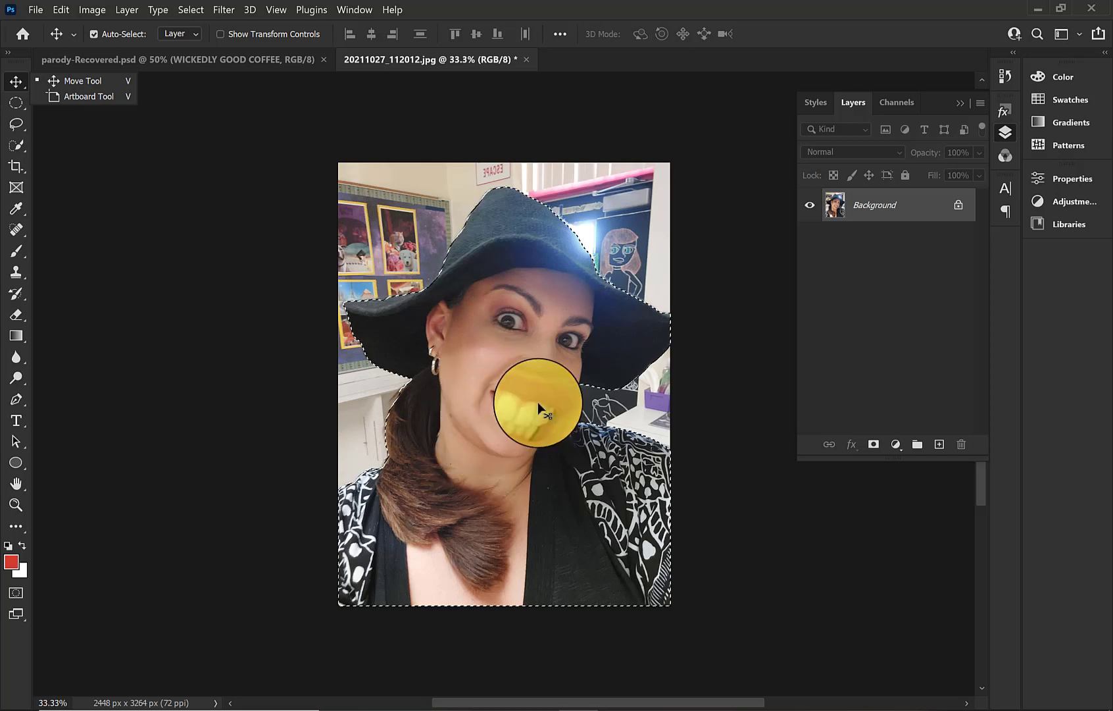
left_click(362, 14)
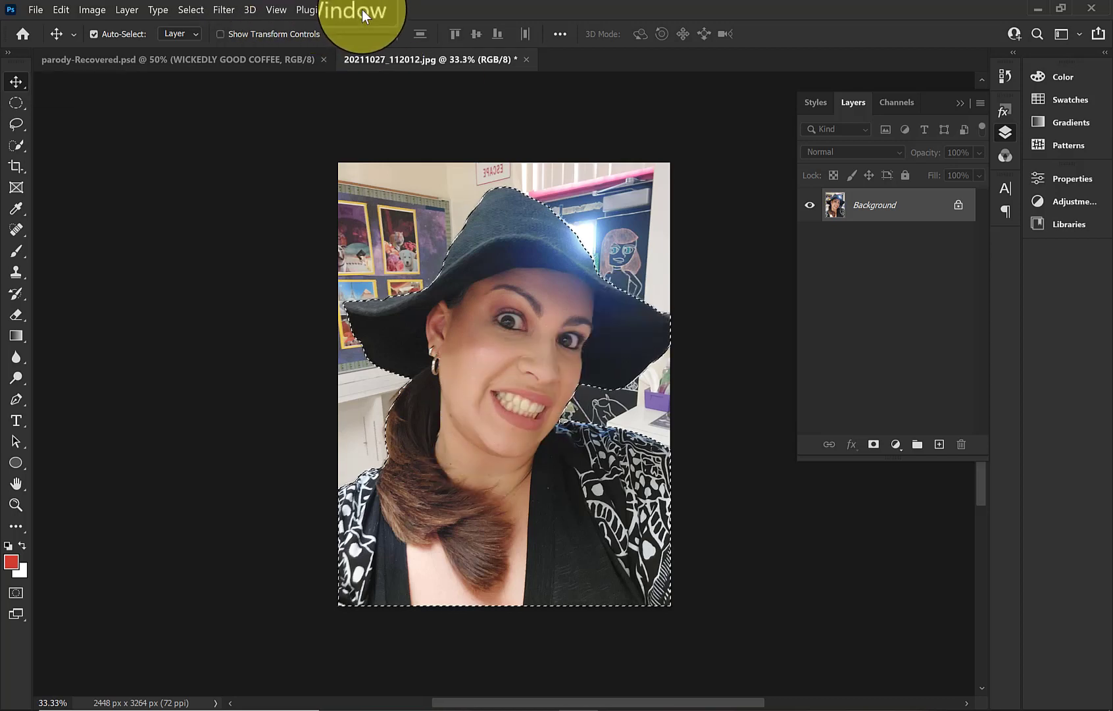
left_click(362, 15)
mouse_move(359, 24)
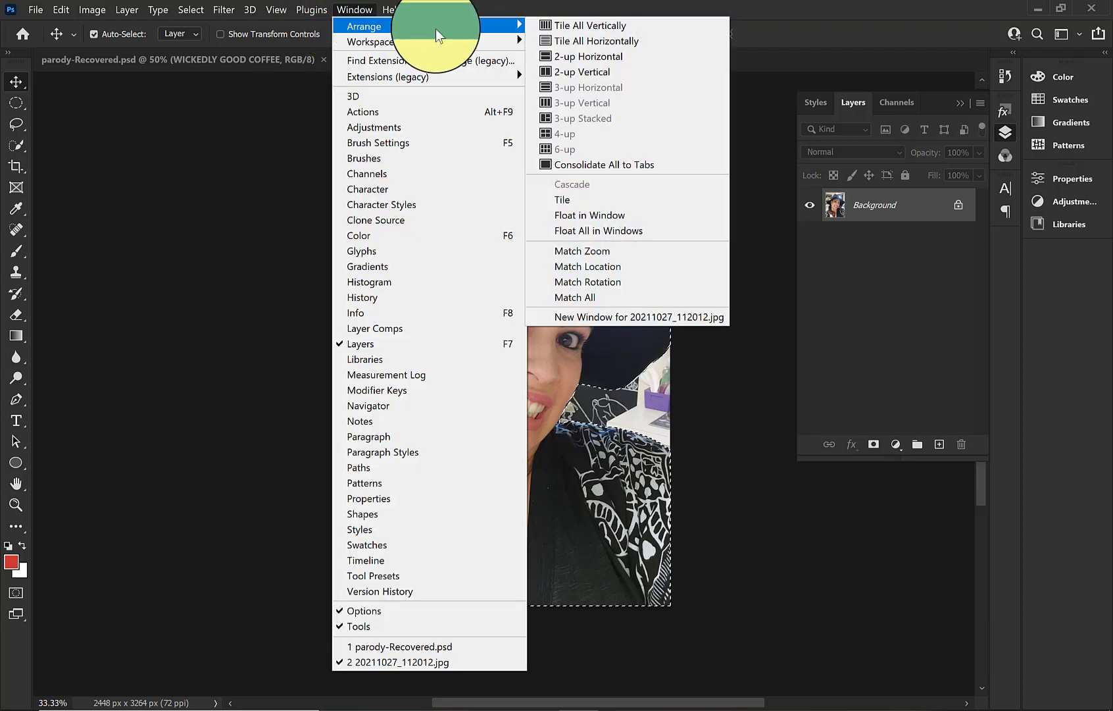
left_click(577, 29)
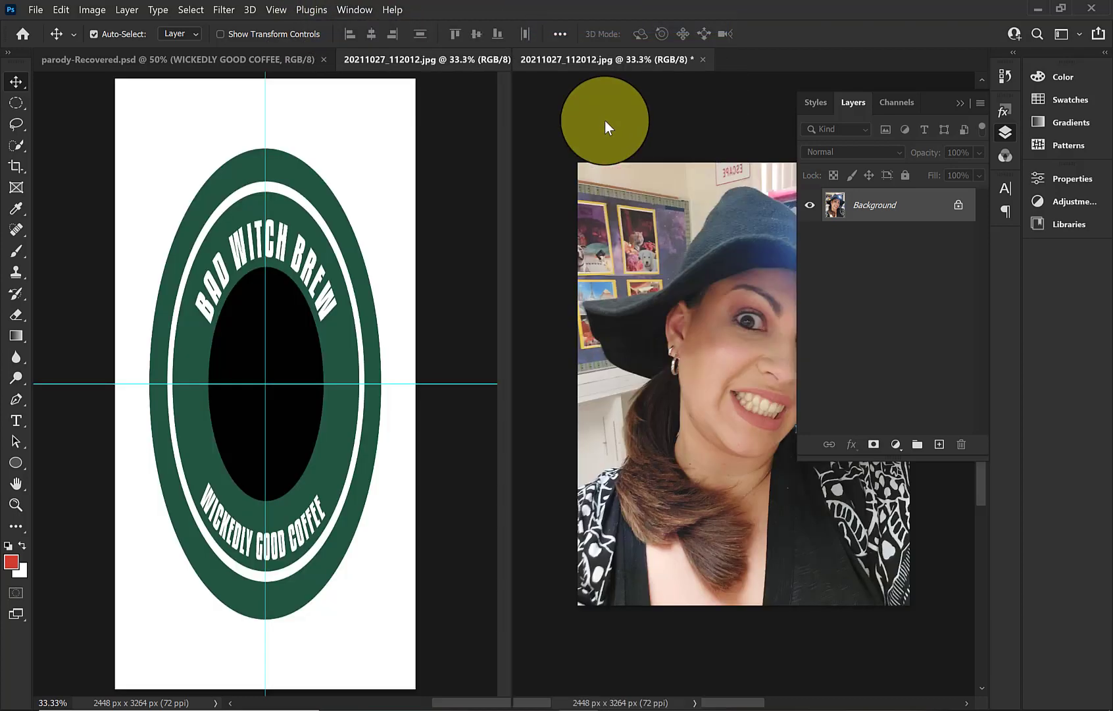
key("ctrl+w")
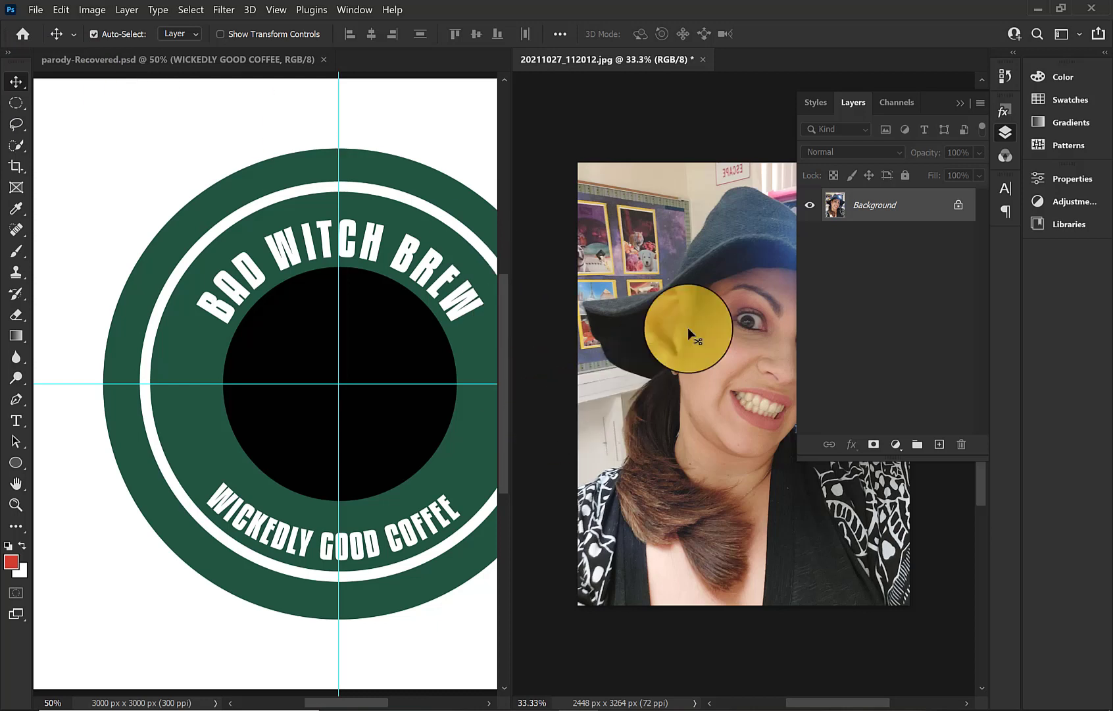
Copy the selected woman from the photo into the logo document over the black circle, and close the photo.
left_click(695, 321)
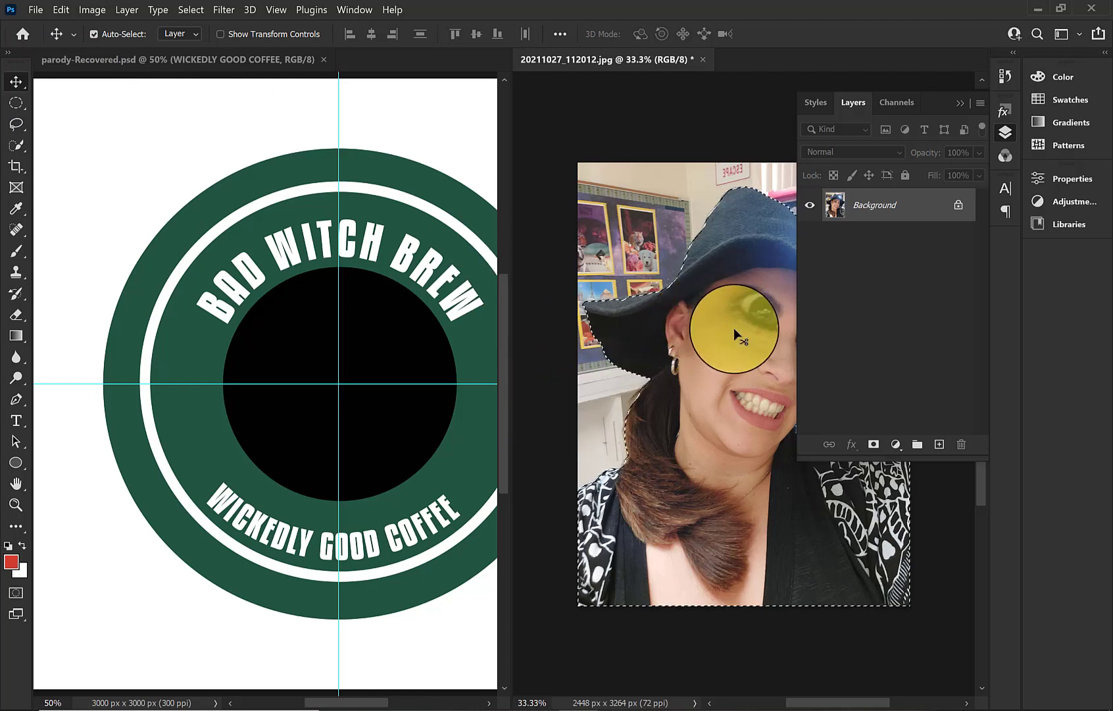
left_click_drag(732, 328, 301, 401)
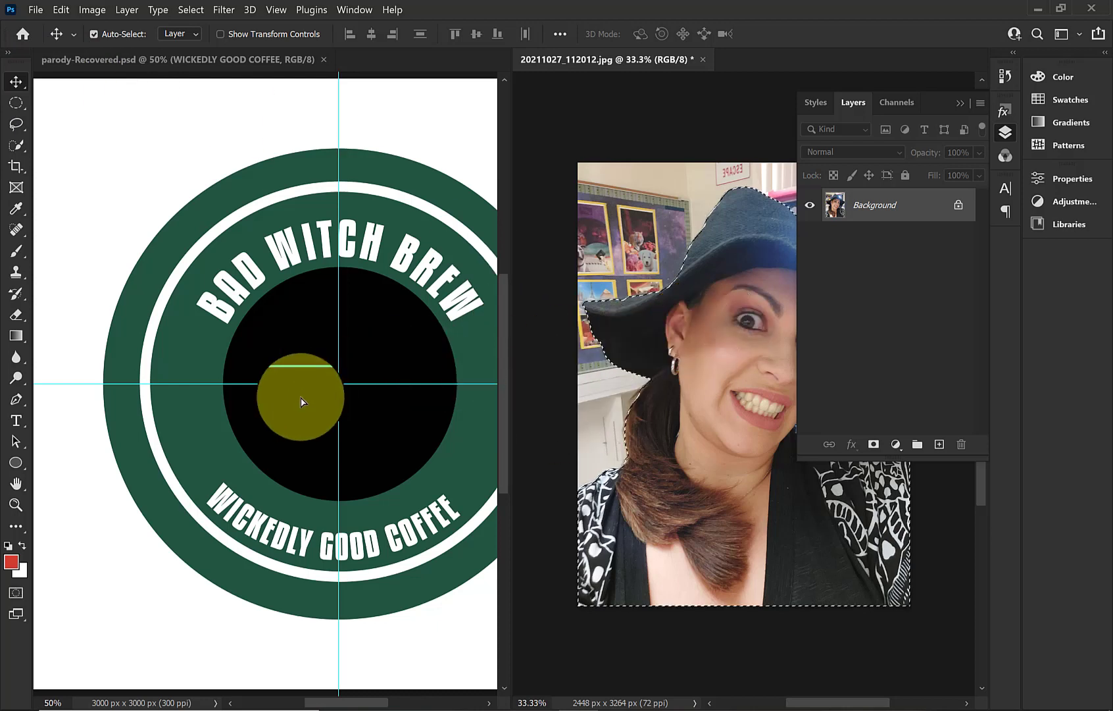
left_click_drag(301, 401, 301, 401)
left_click(703, 59)
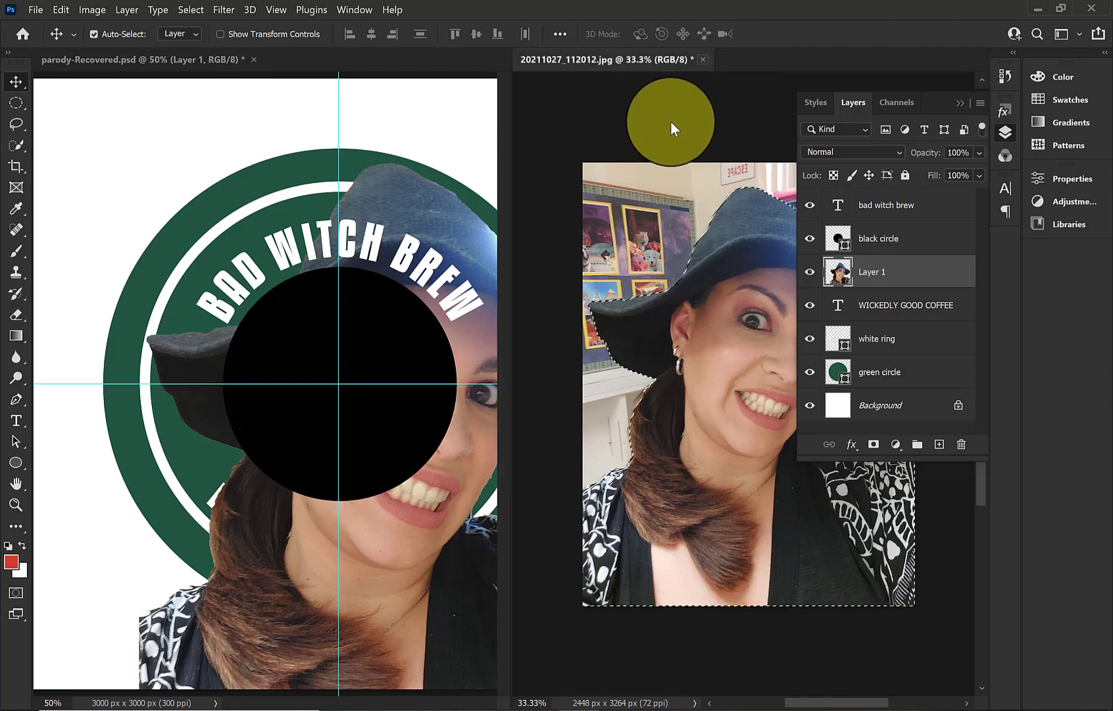
left_click(627, 296)
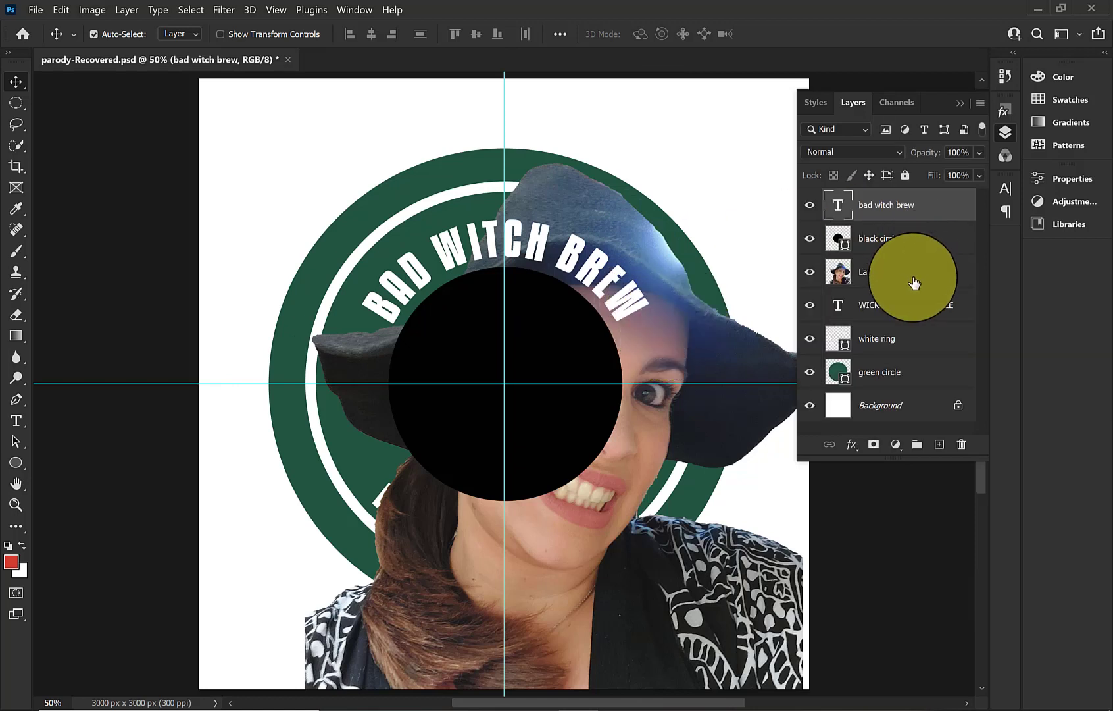
Shift the woman cut-out on Layer 1 slightly upward and bring its layer to the top of the layer stack.
left_click(914, 280)
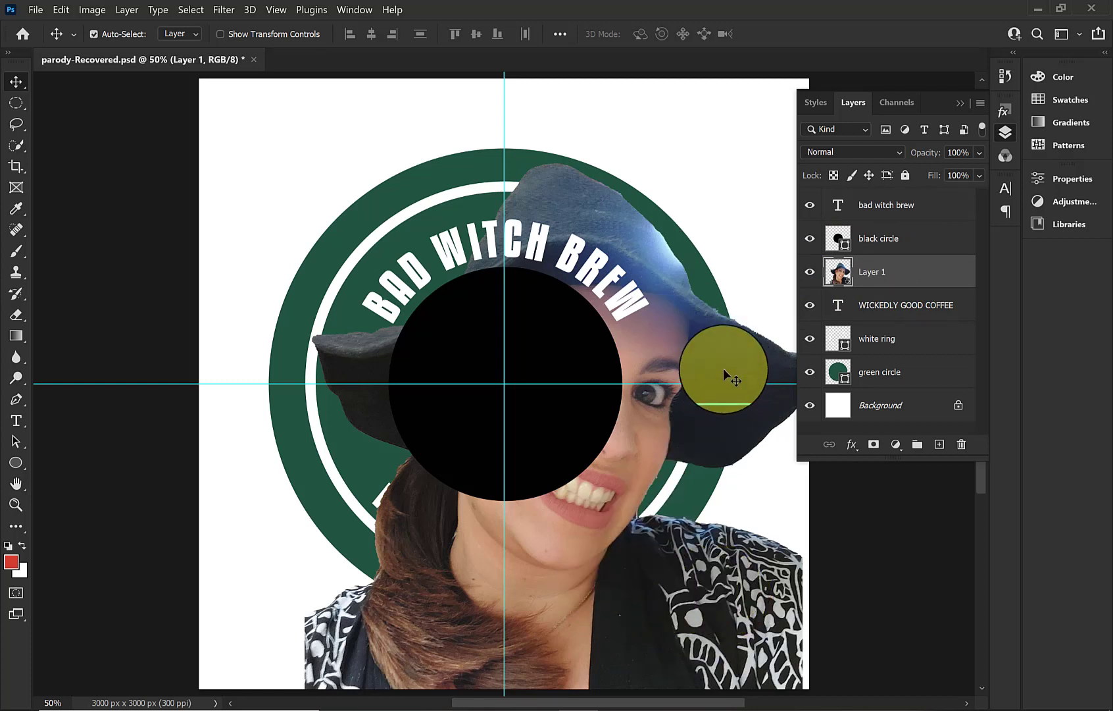
left_click_drag(724, 370, 703, 363)
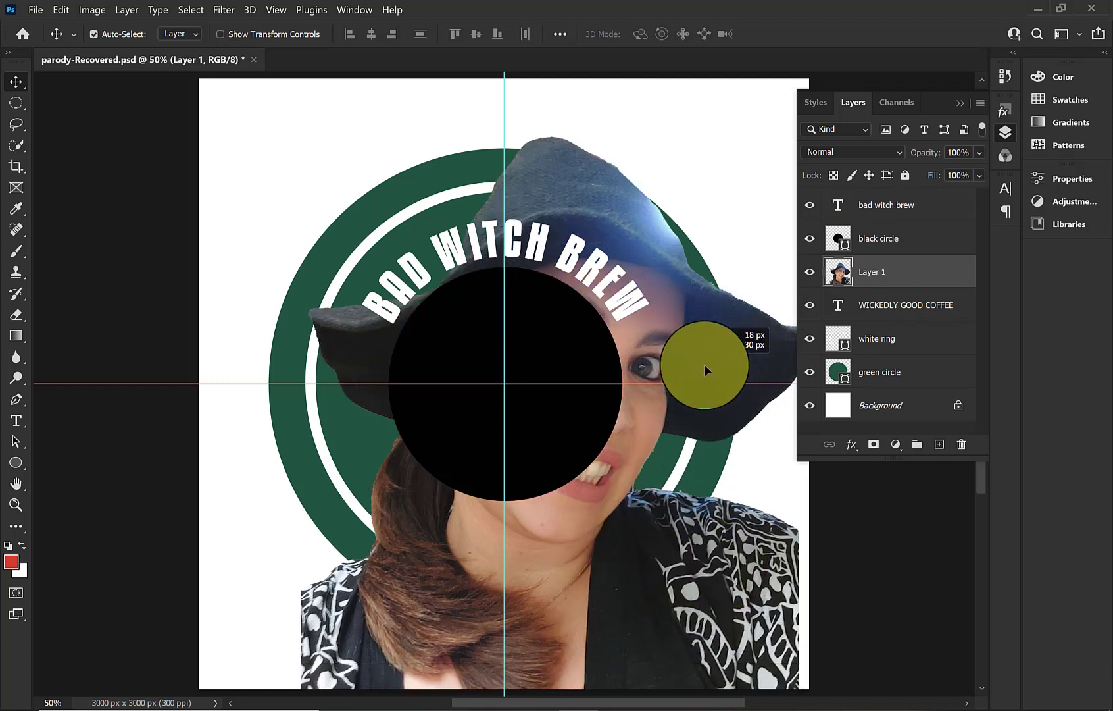
left_click(60, 9)
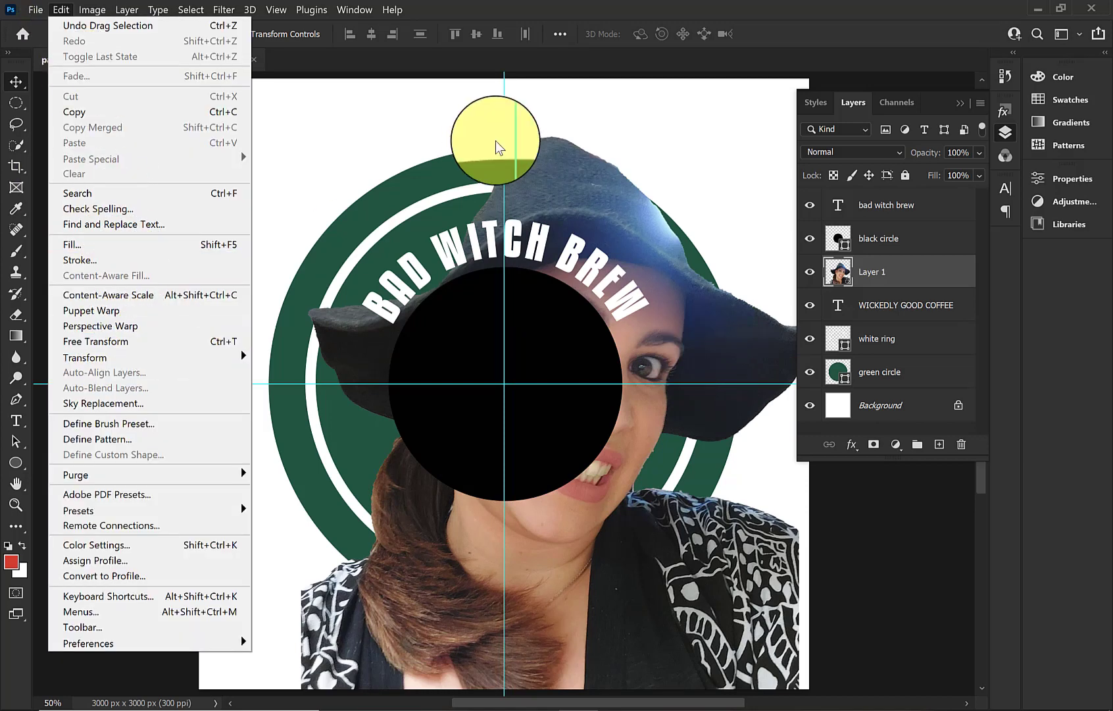
key("Escape")
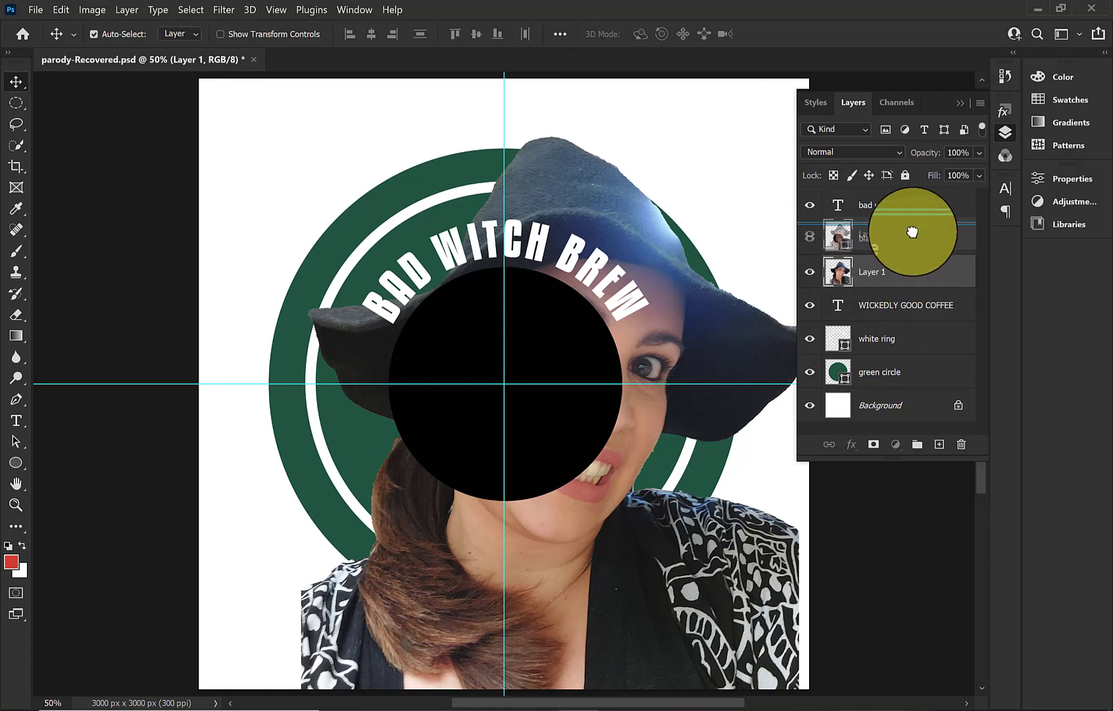
mouse_move(912, 206)
left_mouse_down()
mouse_move(916, 227)
mouse_move(919, 199)
left_mouse_up()
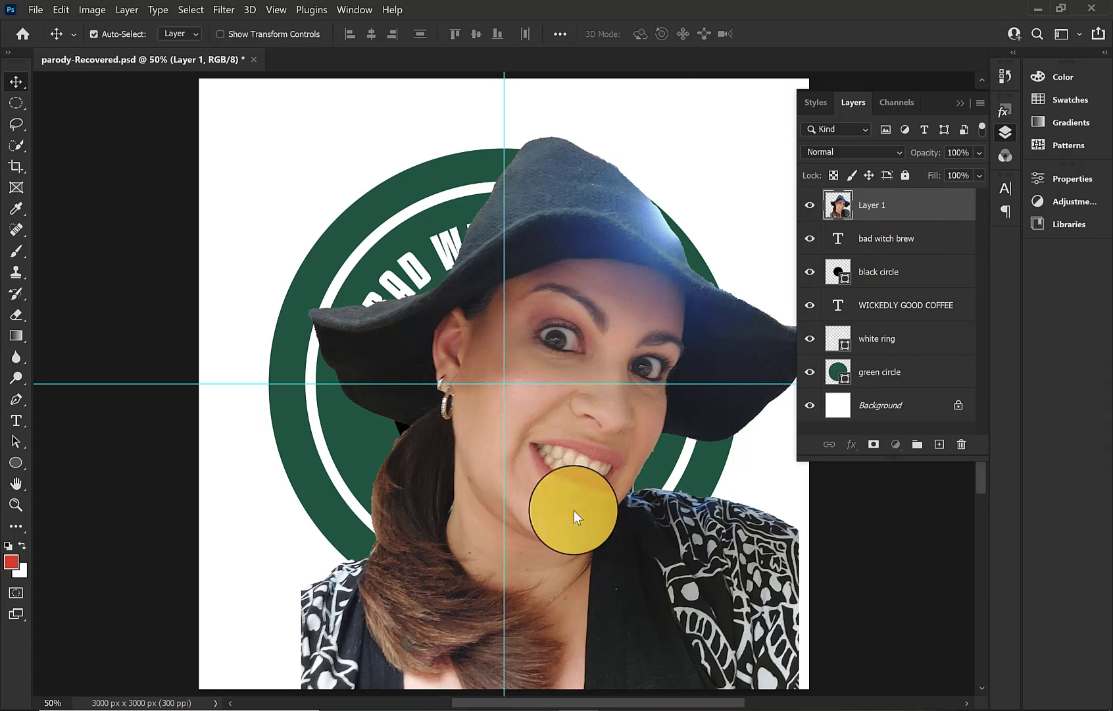
Scale the woman cut-out to about 40.7% with Free Transform and place it over the black circle.
left_click(69, 5)
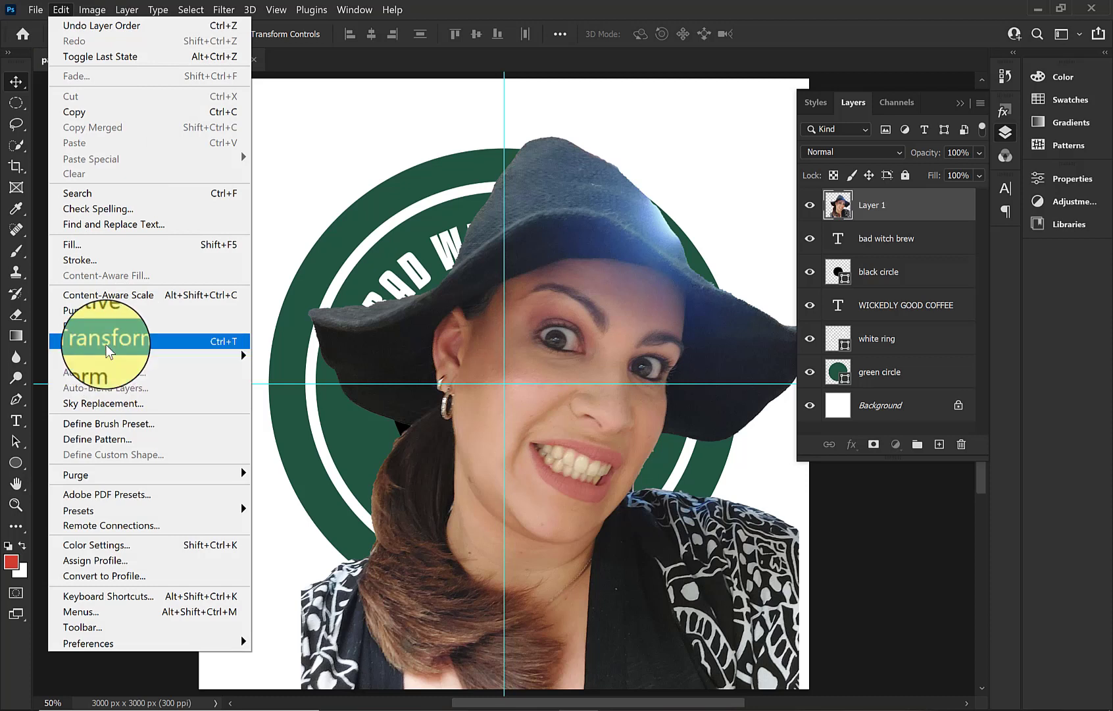
left_click(107, 345)
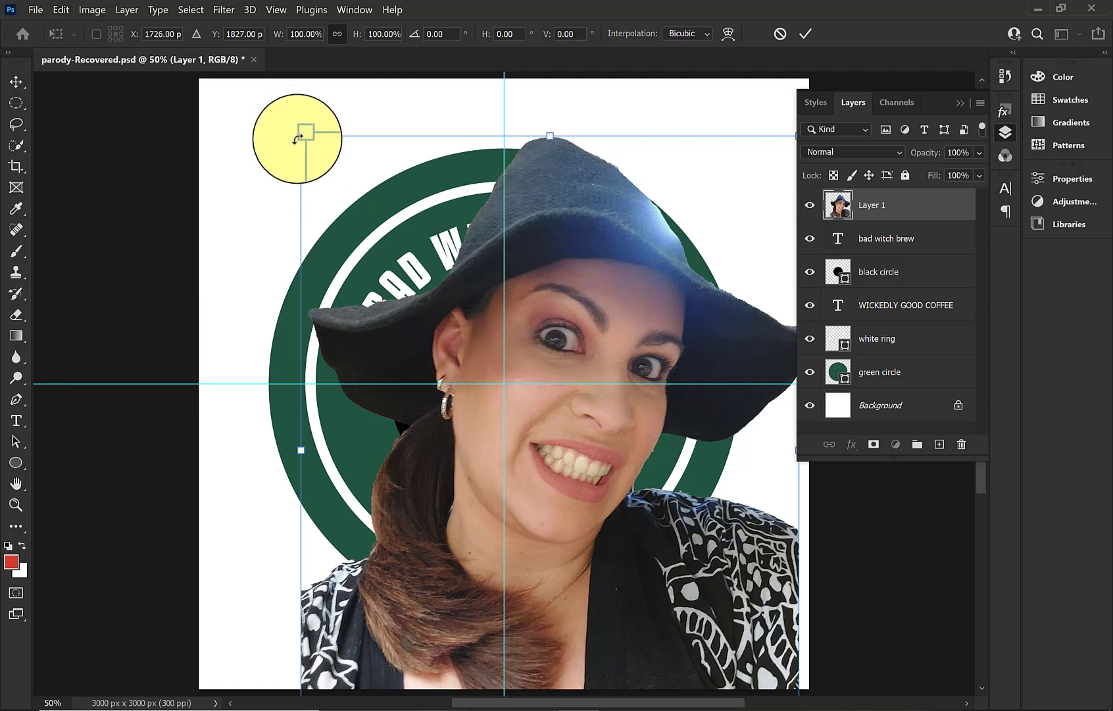
left_click_drag(300, 135, 544, 370)
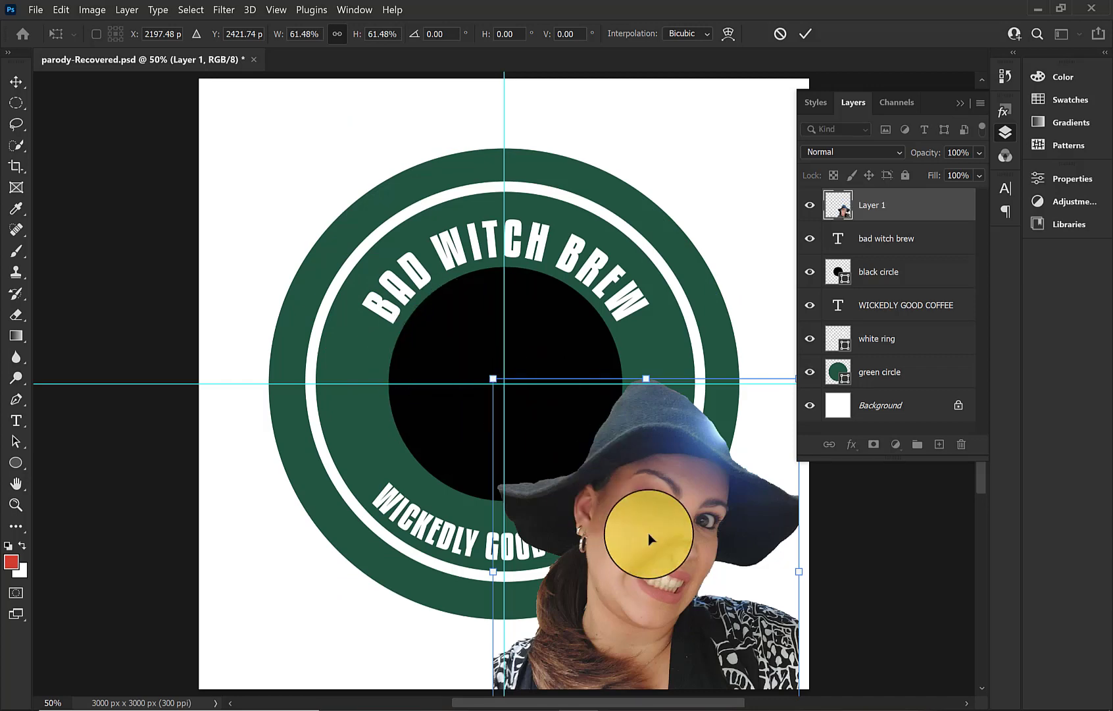
left_click_drag(604, 456, 495, 382)
left_click_drag(443, 283, 509, 348)
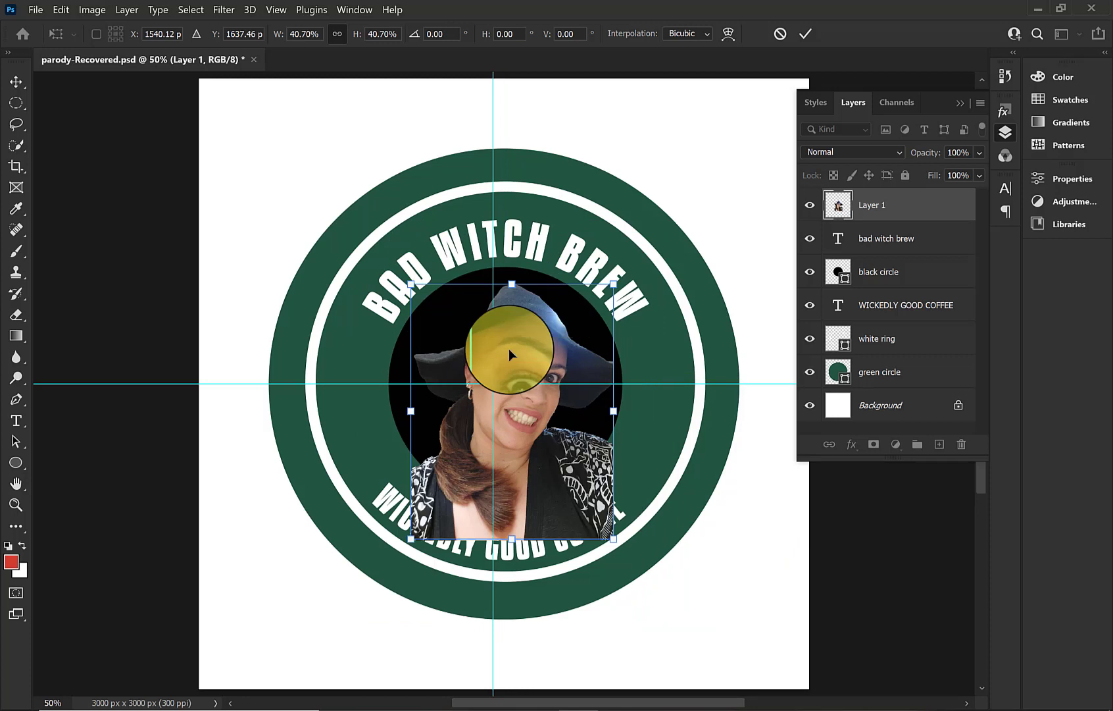
key("Return")
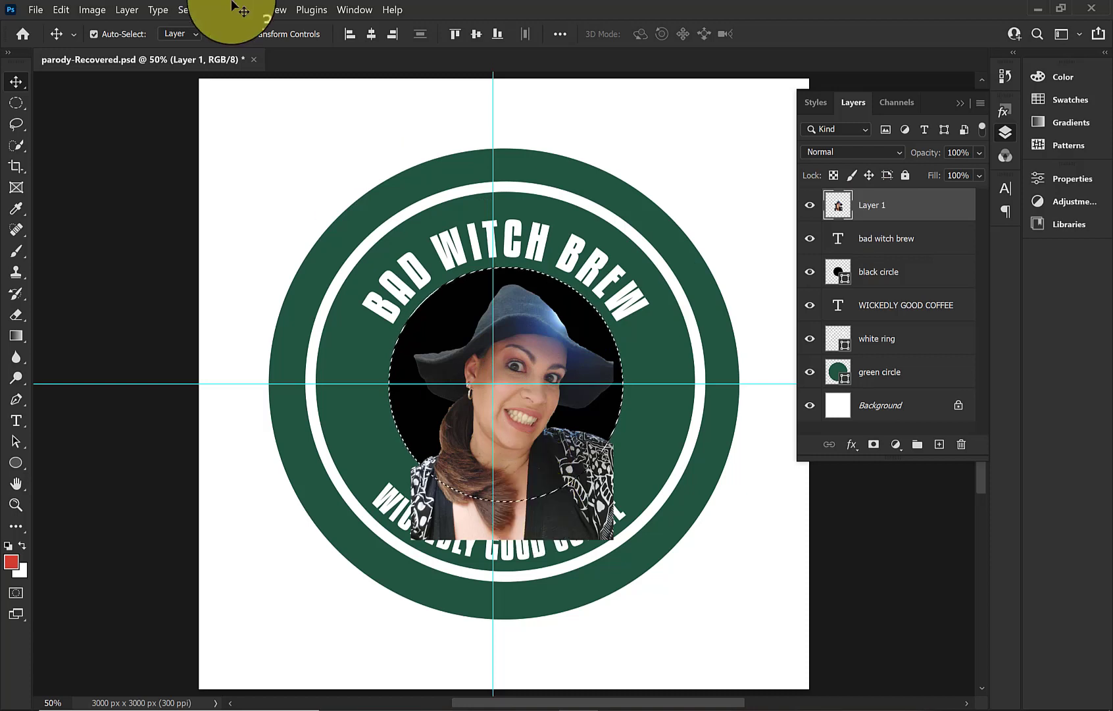
Trim the woman cut-out to the black circle by inverting the circular selection and deleting what lies outside, then deselect.
left_click(195, 11)
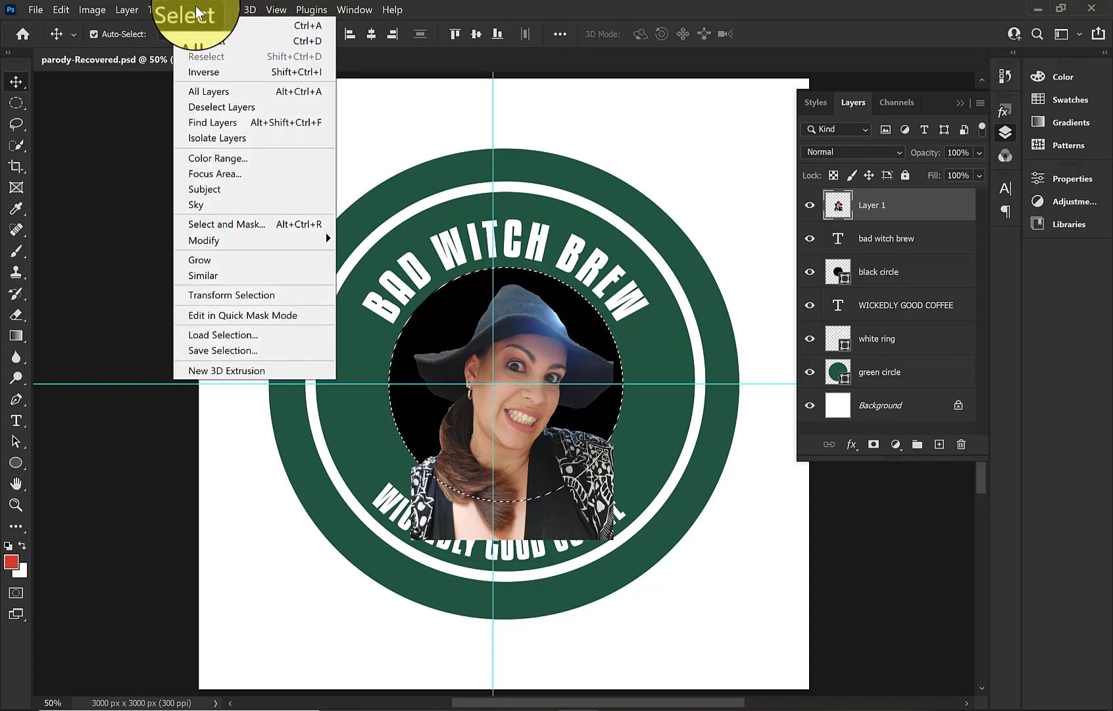
left_click(206, 75)
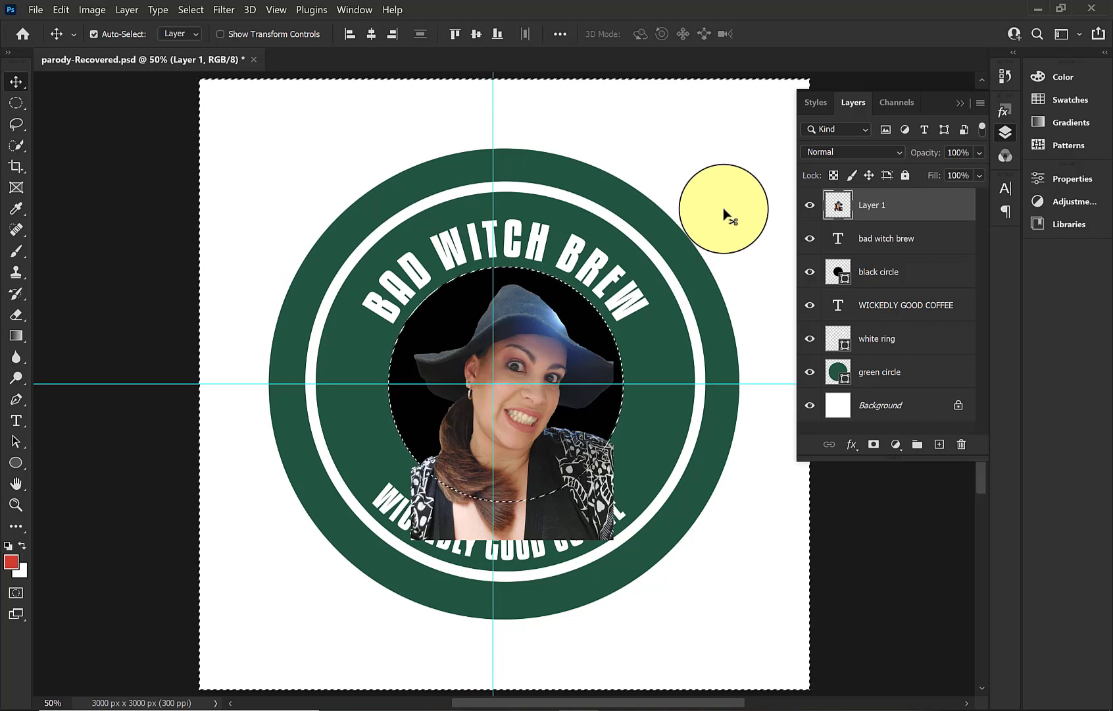
key("Delete")
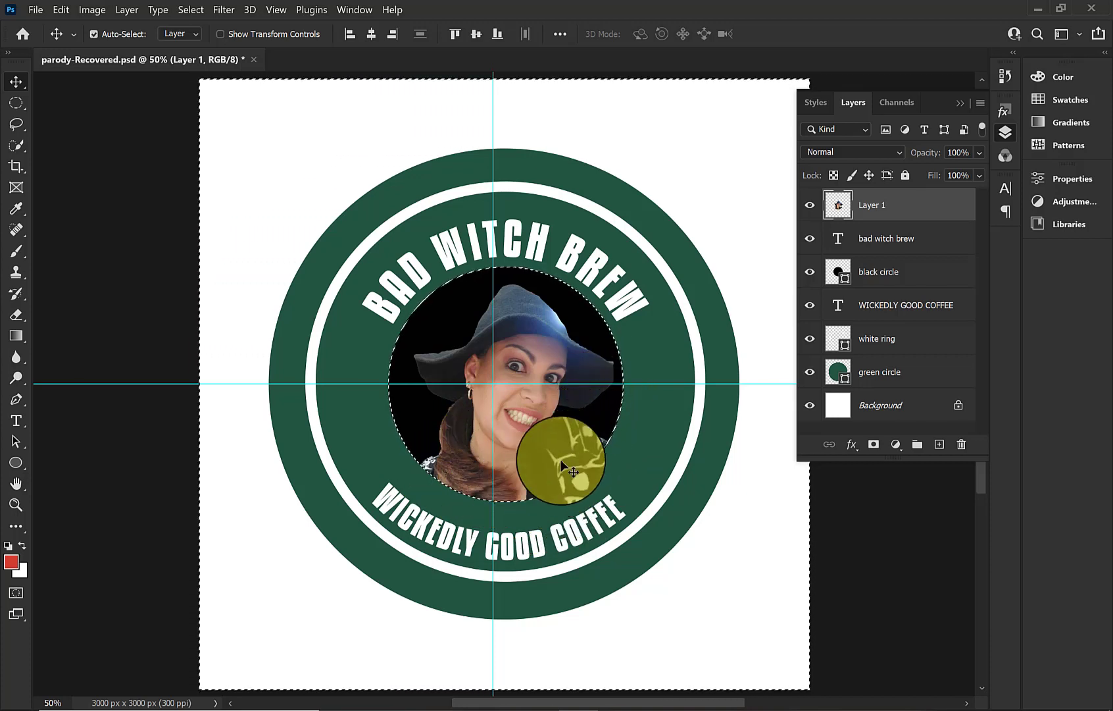
key("ctrl")
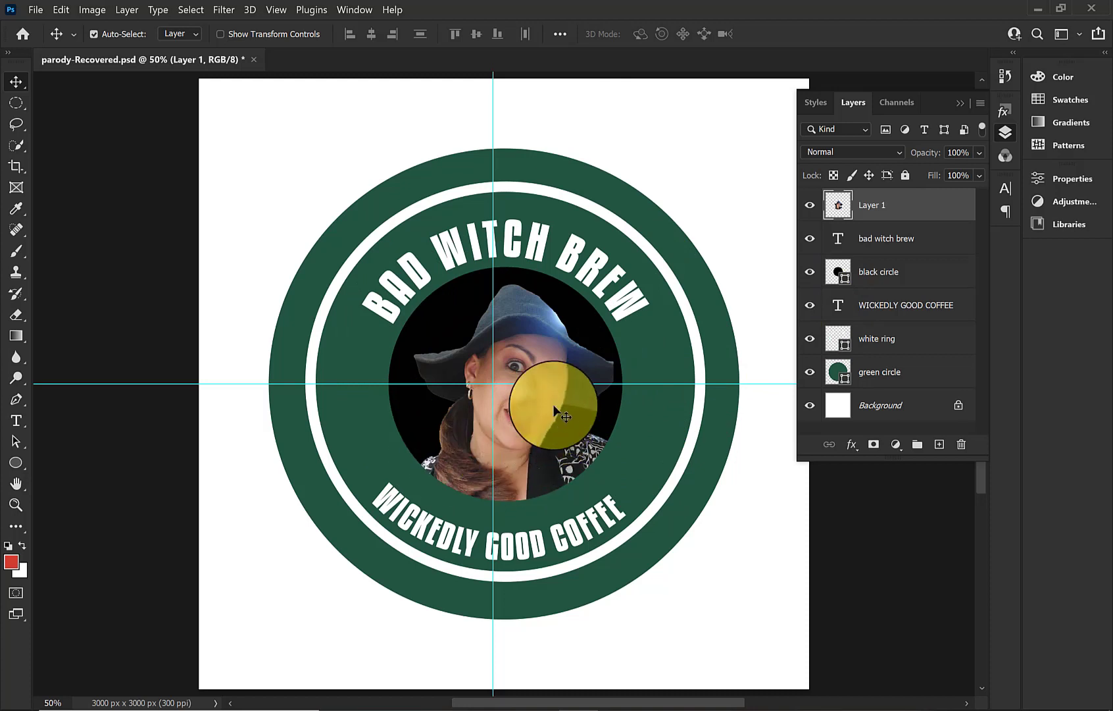
Give the black circle shape a white stroke 30 px wide.
left_click(900, 281)
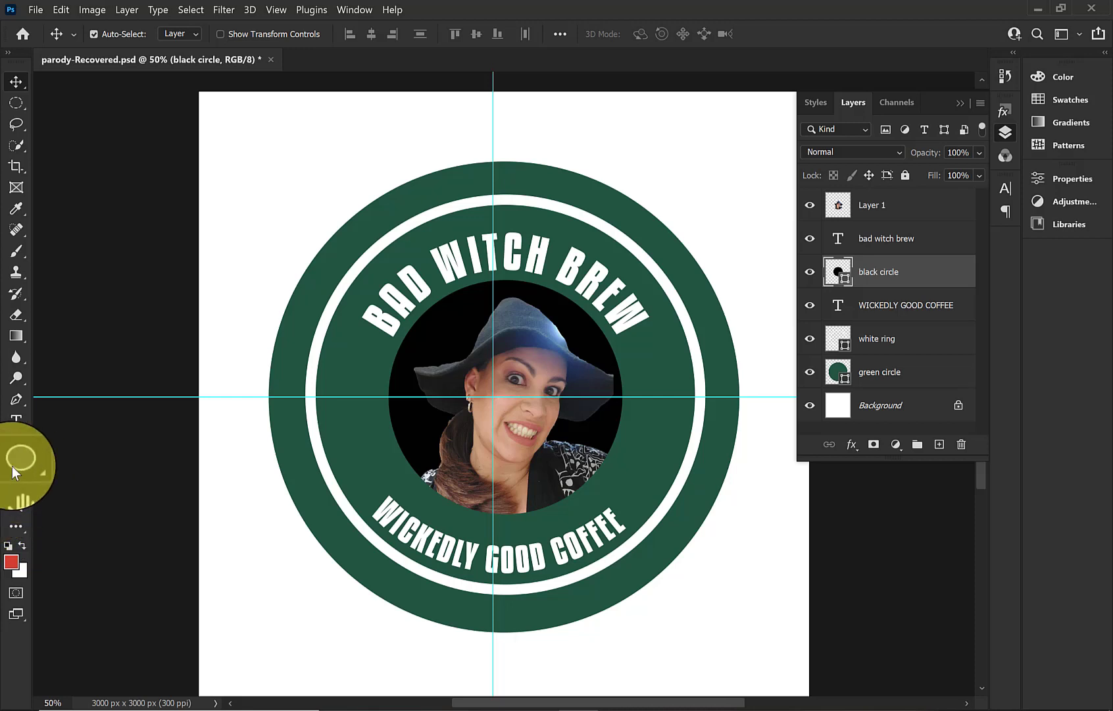
left_click(13, 466)
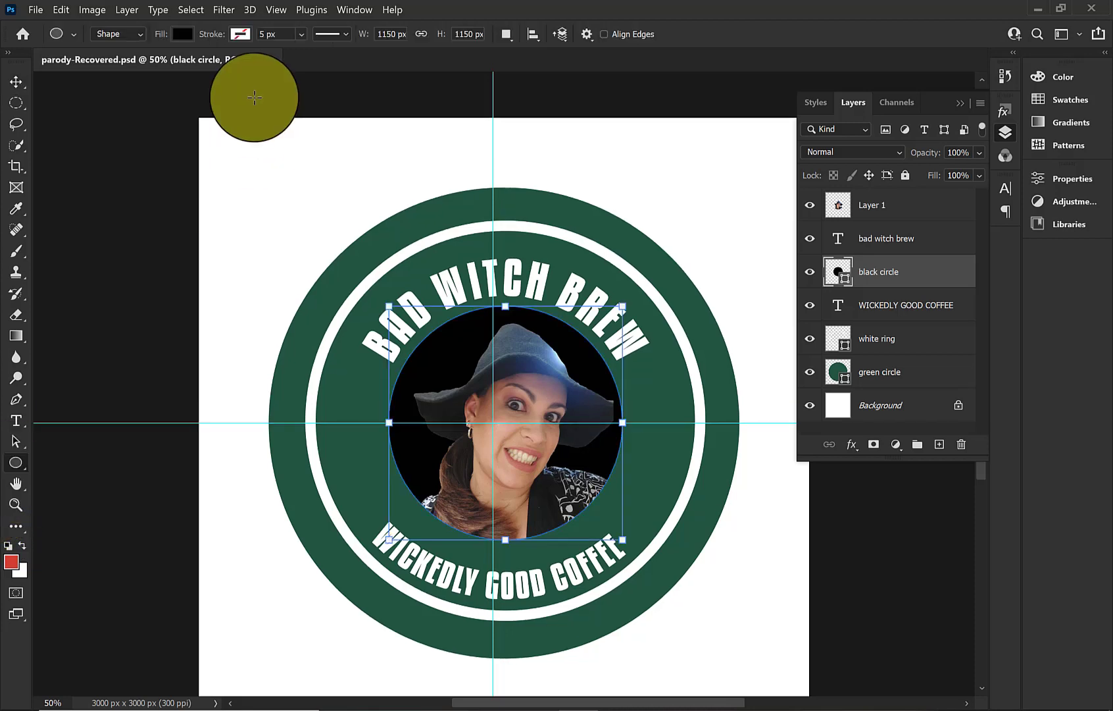
left_click(233, 37)
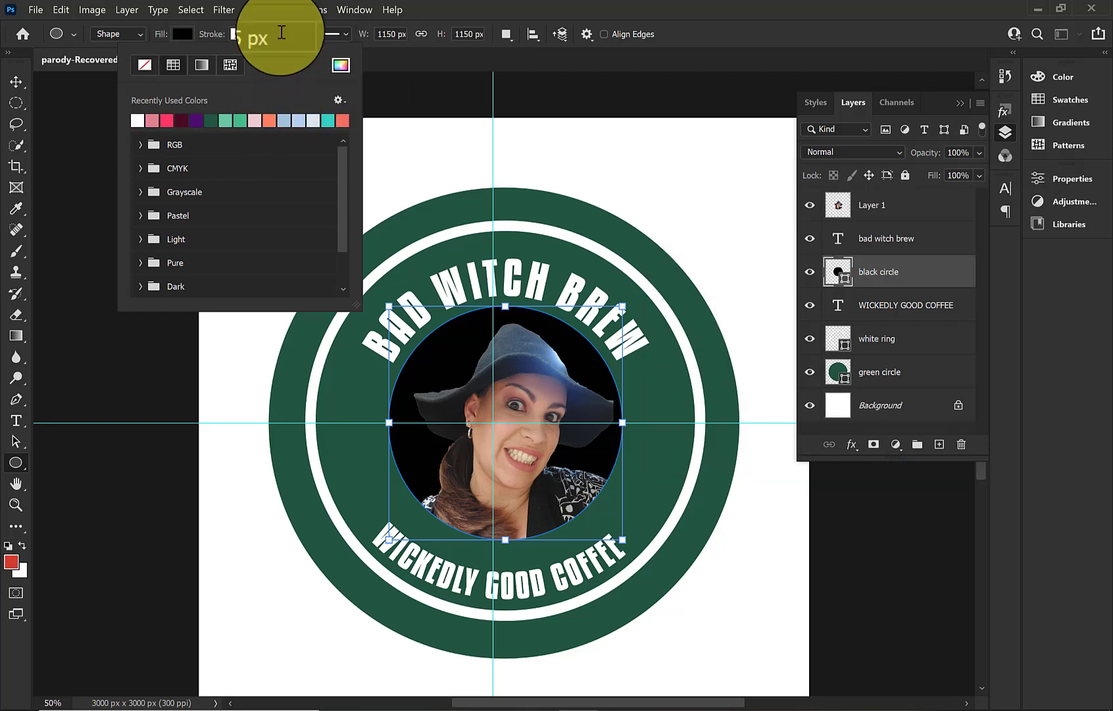
left_click(282, 32)
left_click_drag(282, 33, 262, 34)
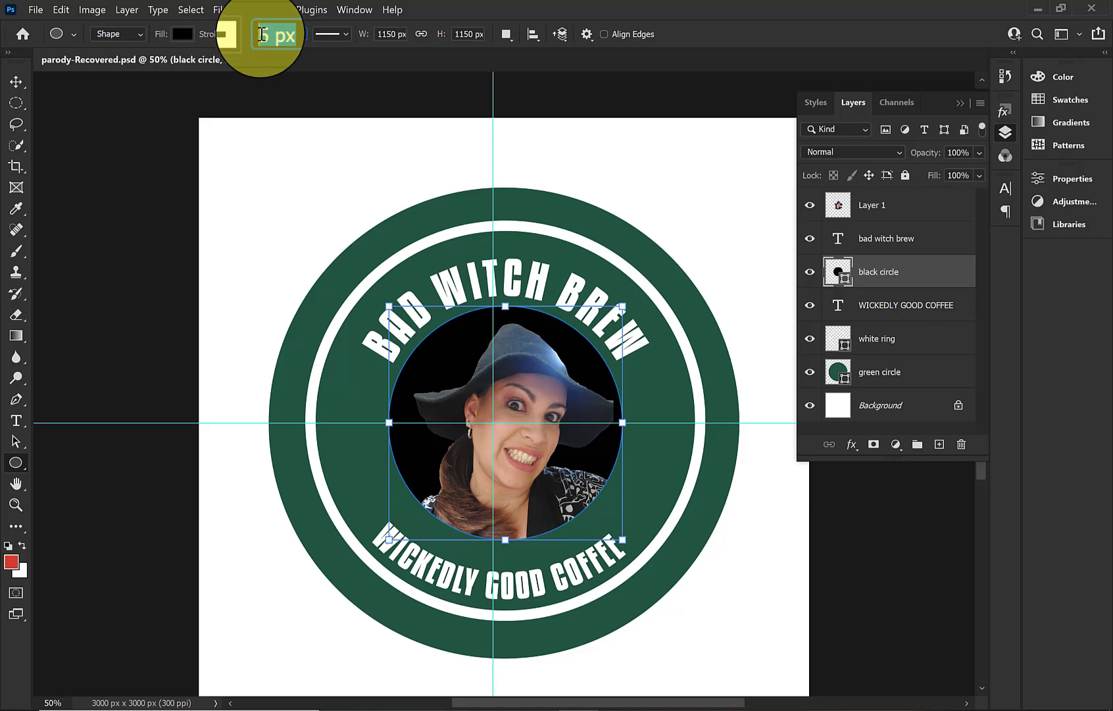
type("20")
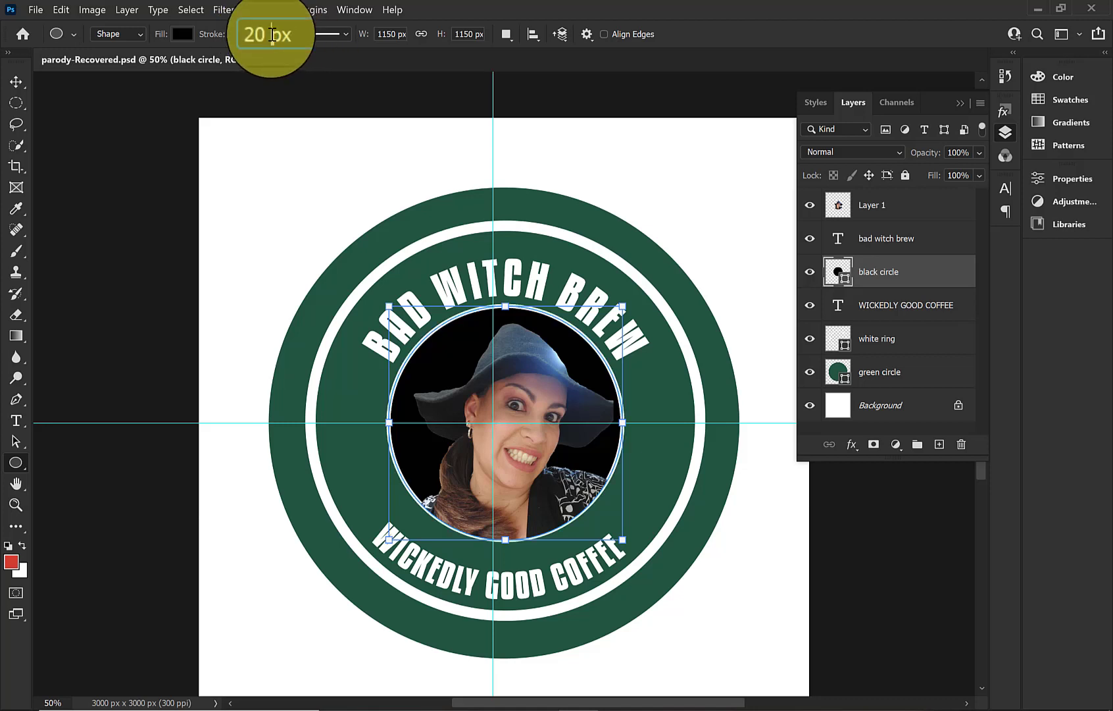
key("shift+Up")
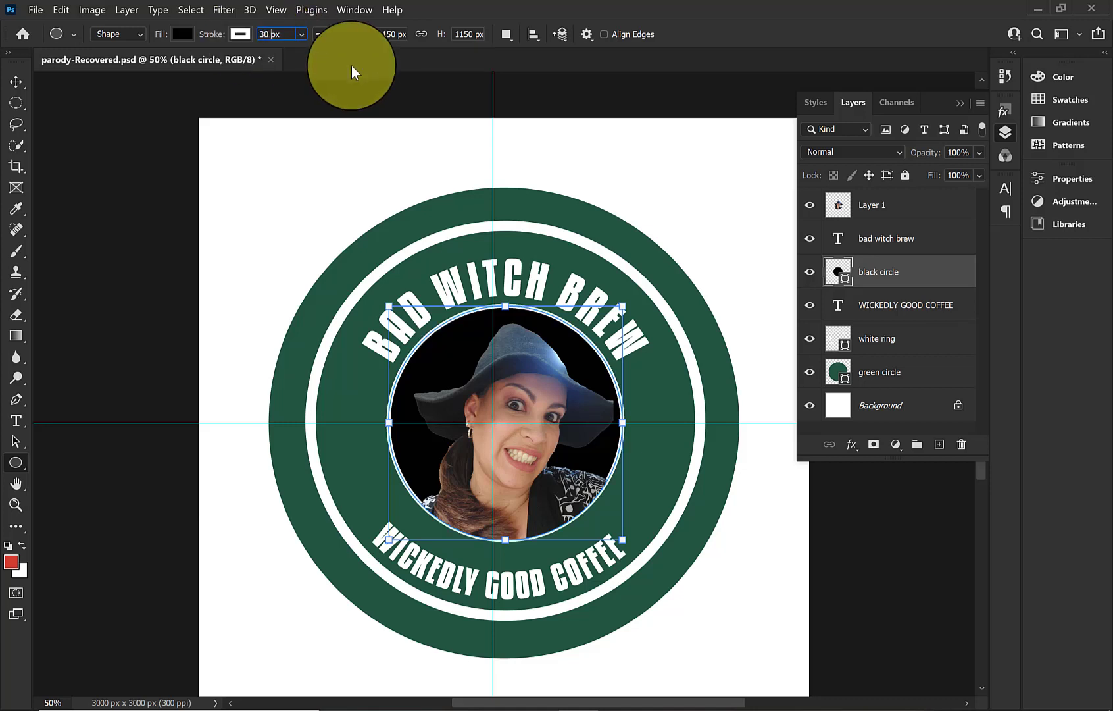
key("Return")
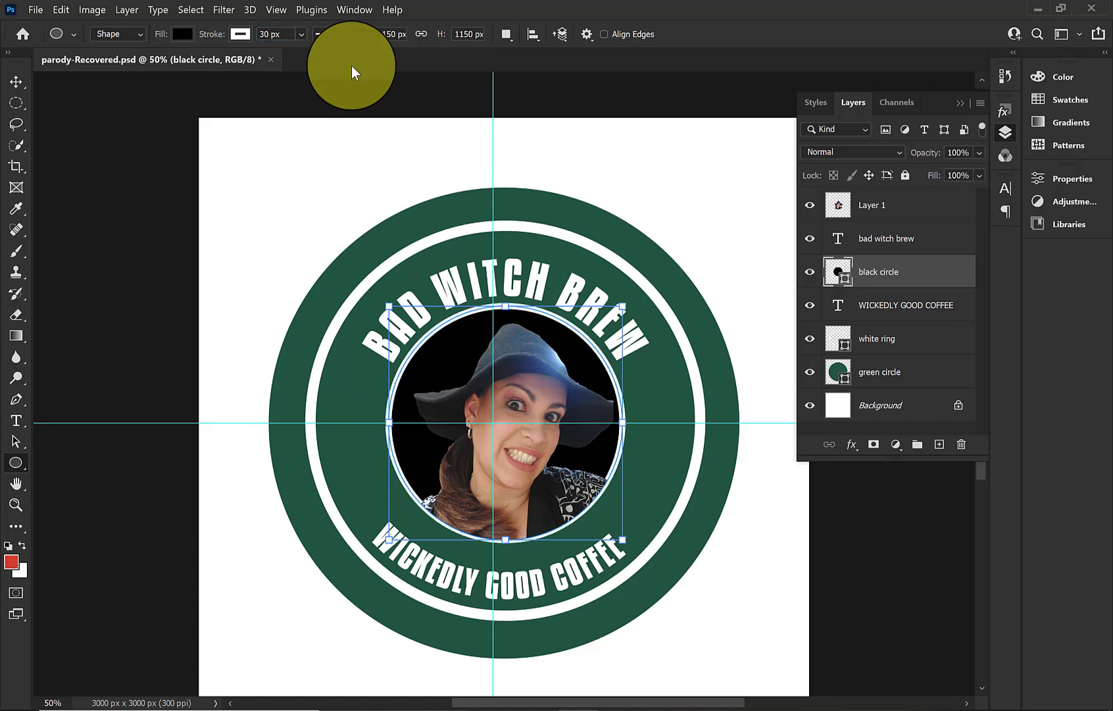
Nudge the BAD WITCH BREW text layer slightly upward, away from the white-outlined circle, and deselect the layer.
left_click(8, 85)
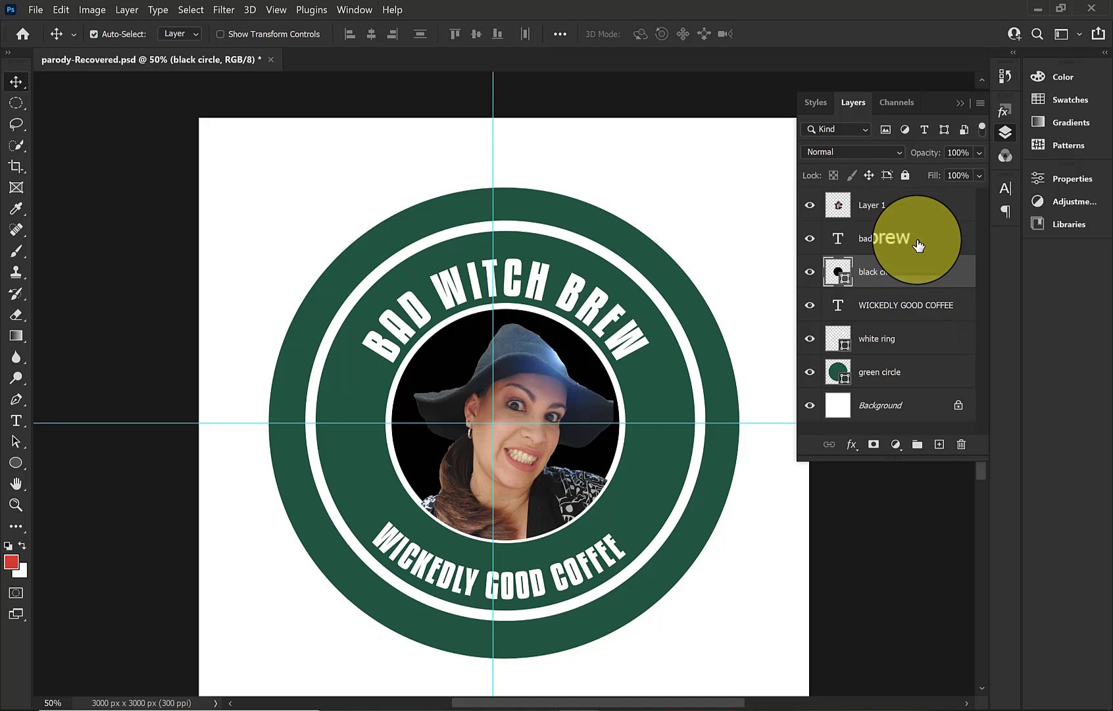
key("alt+bracketleft")
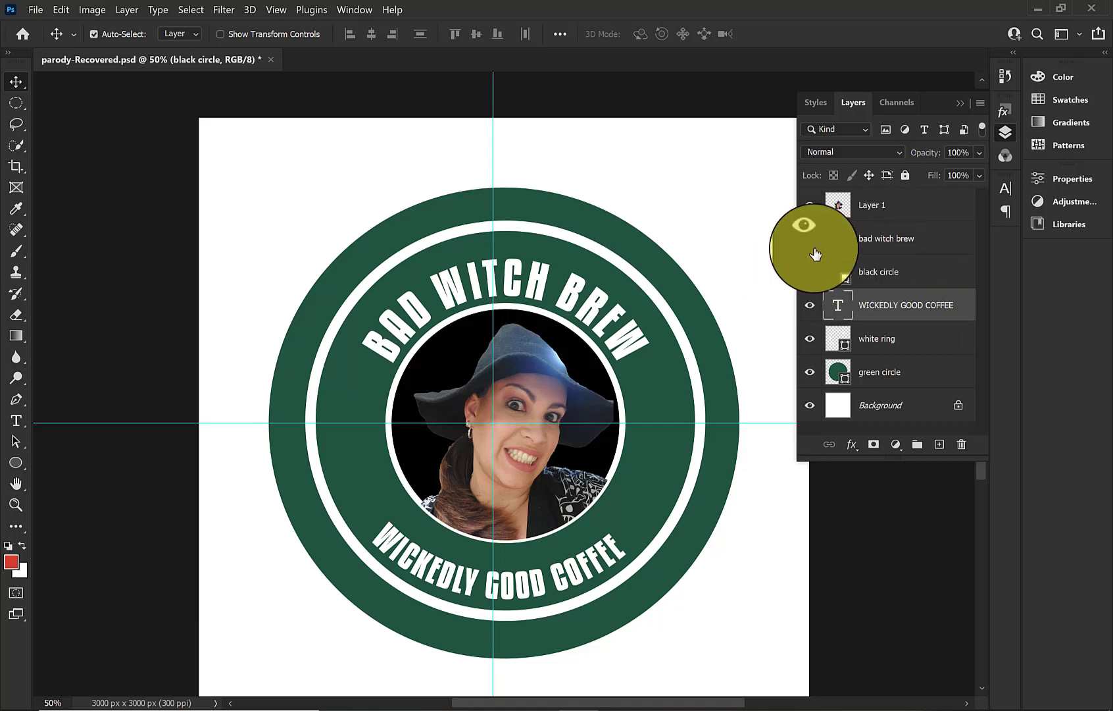
left_click(902, 241)
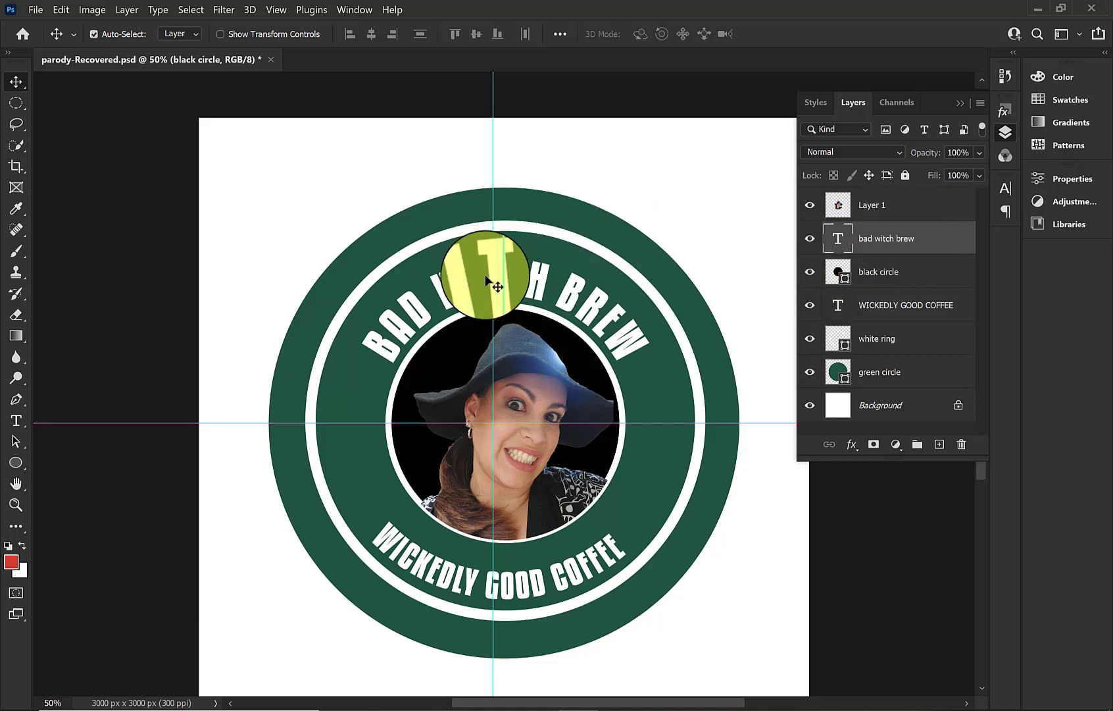
left_click_drag(514, 281, 514, 283)
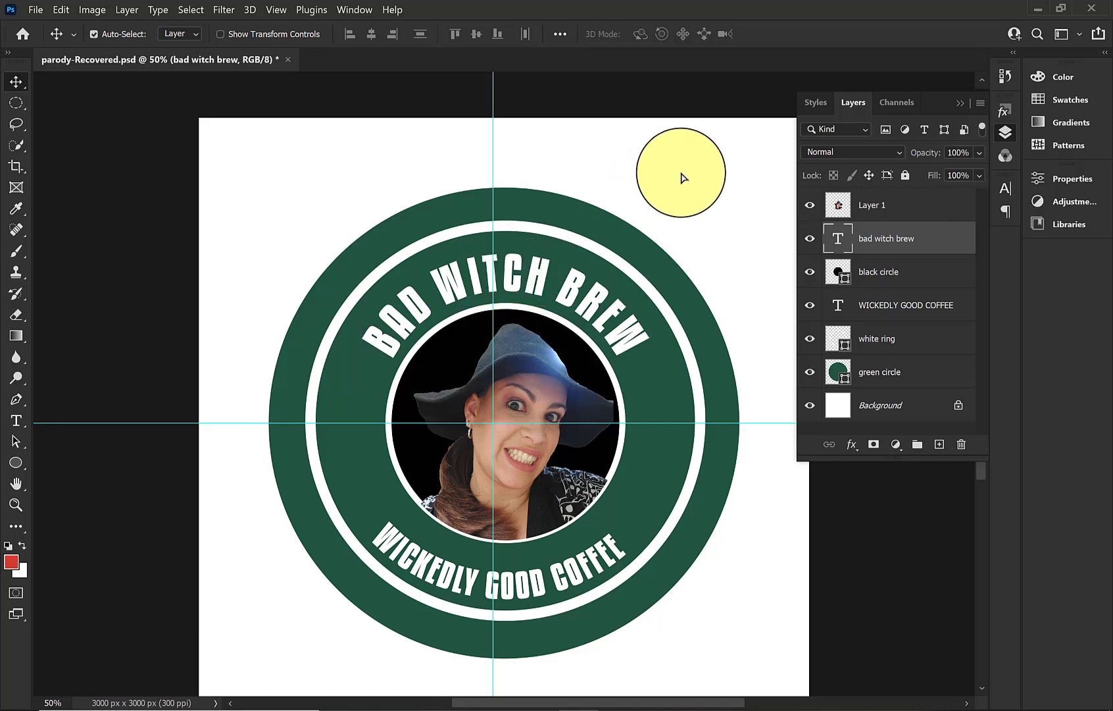
left_click(681, 176)
left_click_drag(681, 197, 501, 426)
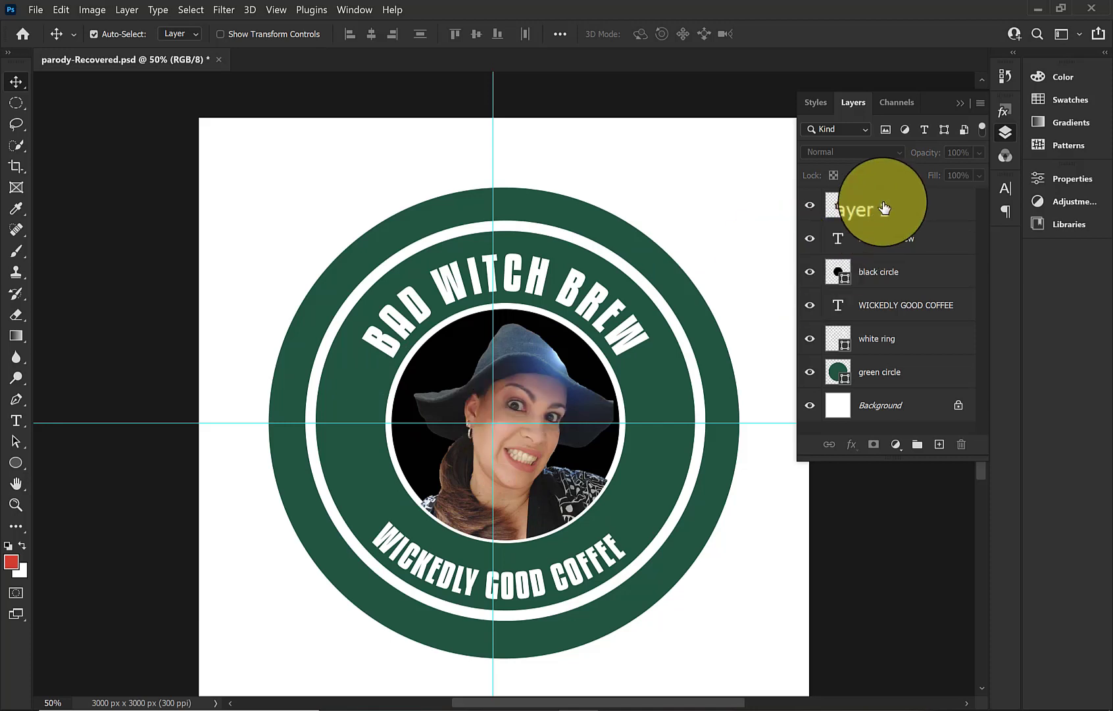
Rename Layer 1, which holds the woman cut-out, as beautiful witch.
left_click(883, 207)
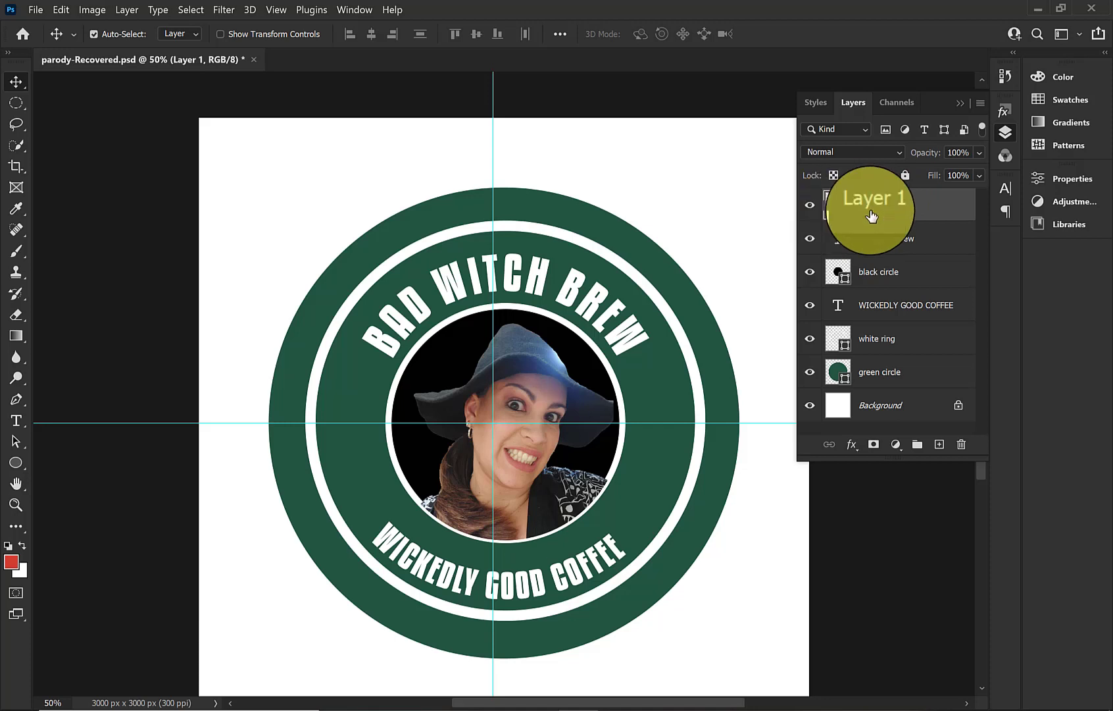
double_click(867, 204)
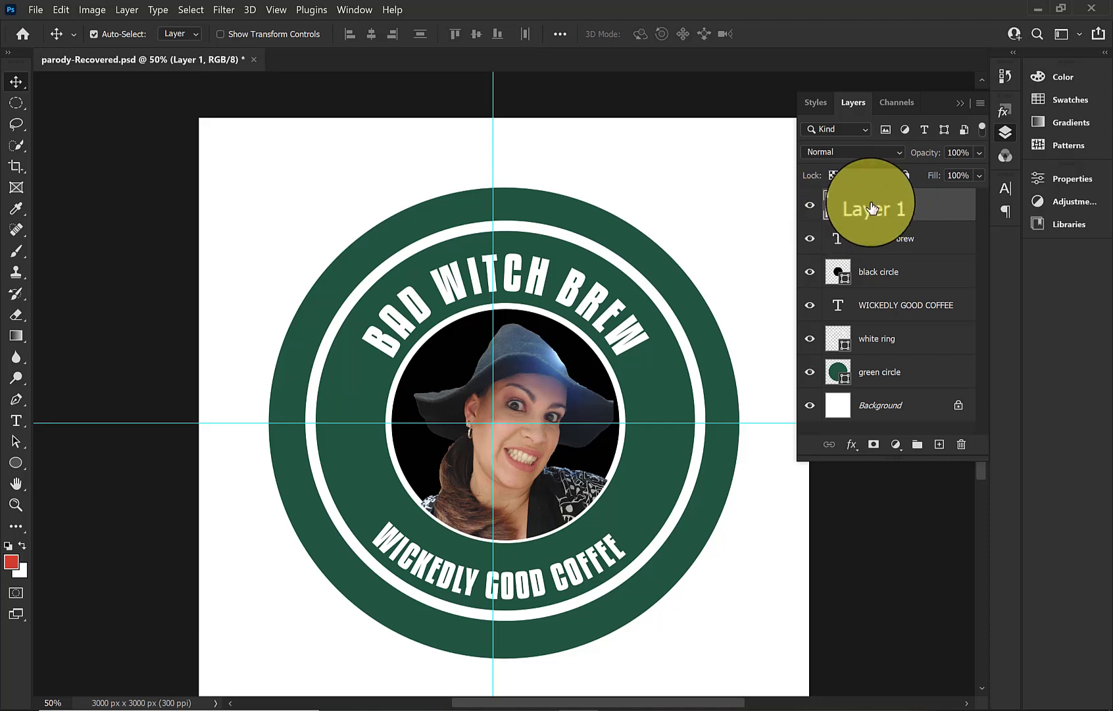
left_click(926, 207)
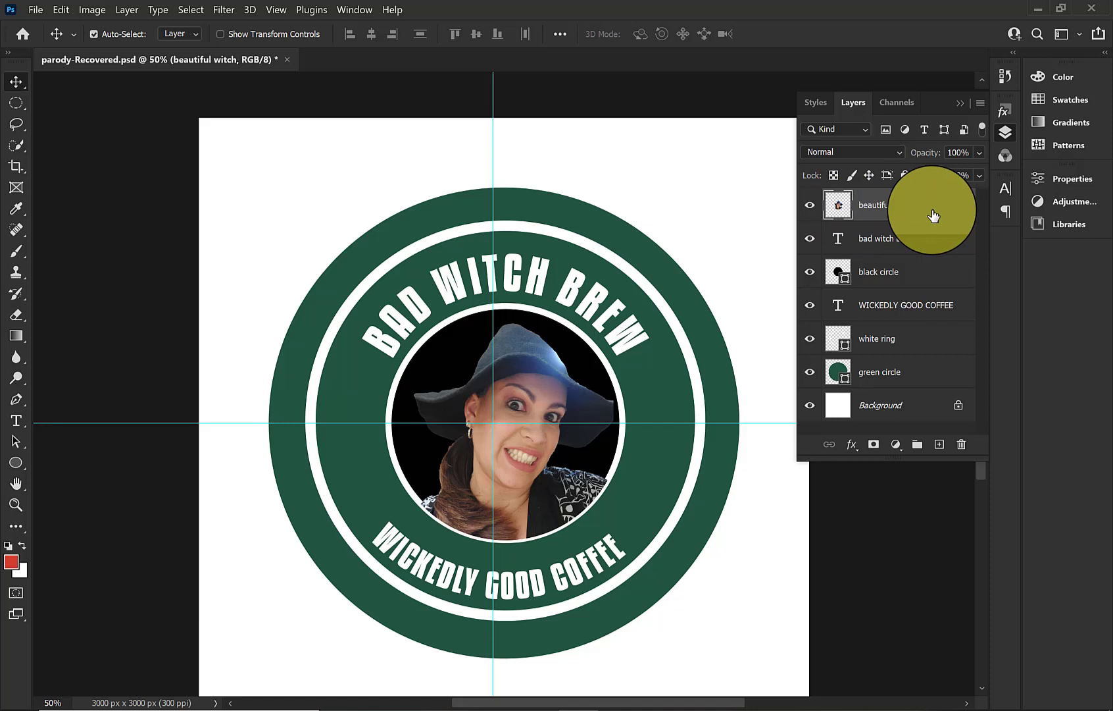
Convert the beautiful witch layer to black and white with the Default preset and nudge it slightly upward inside the circle.
left_click(94, 10)
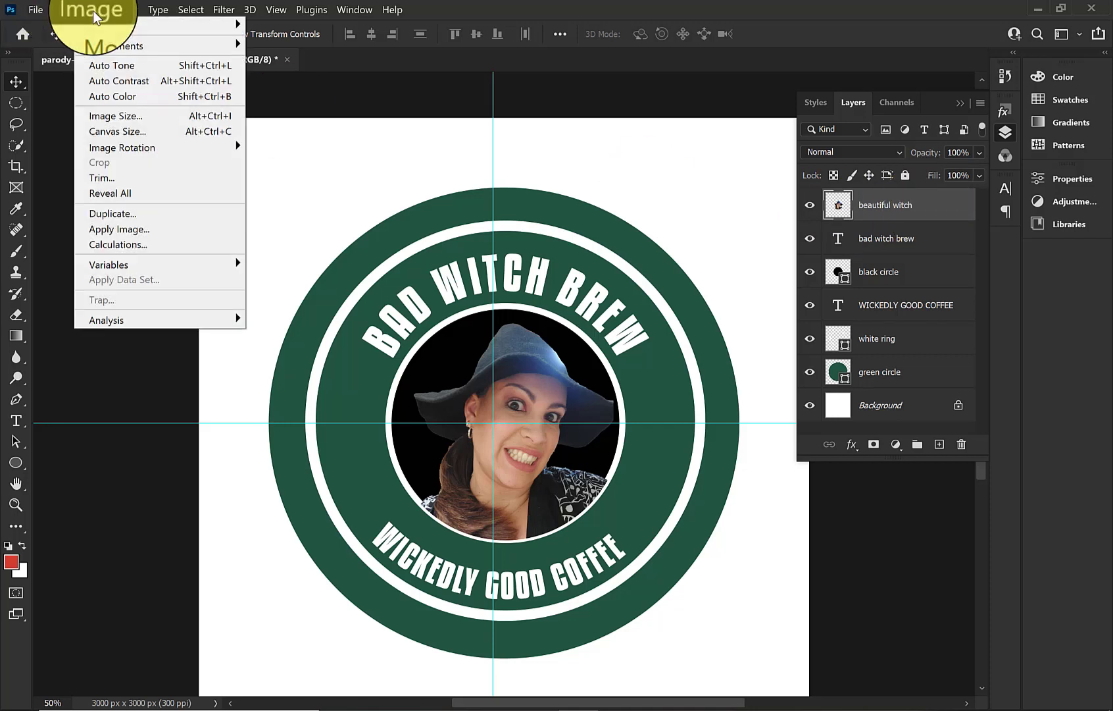
mouse_move(112, 45)
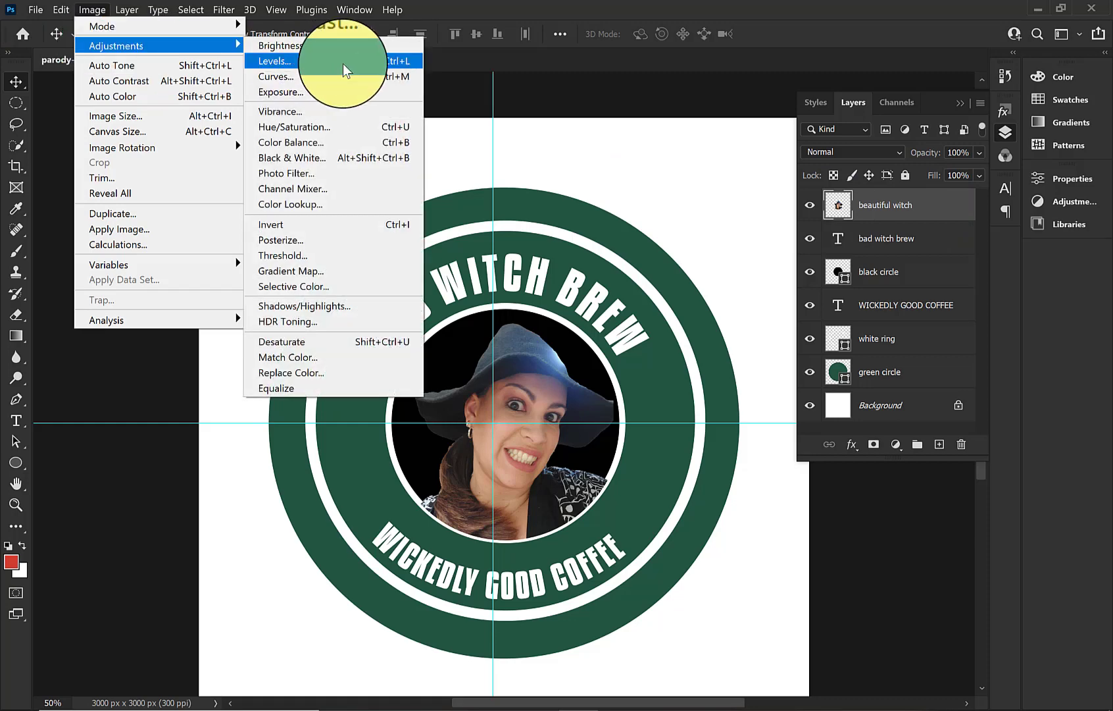
left_click(329, 159)
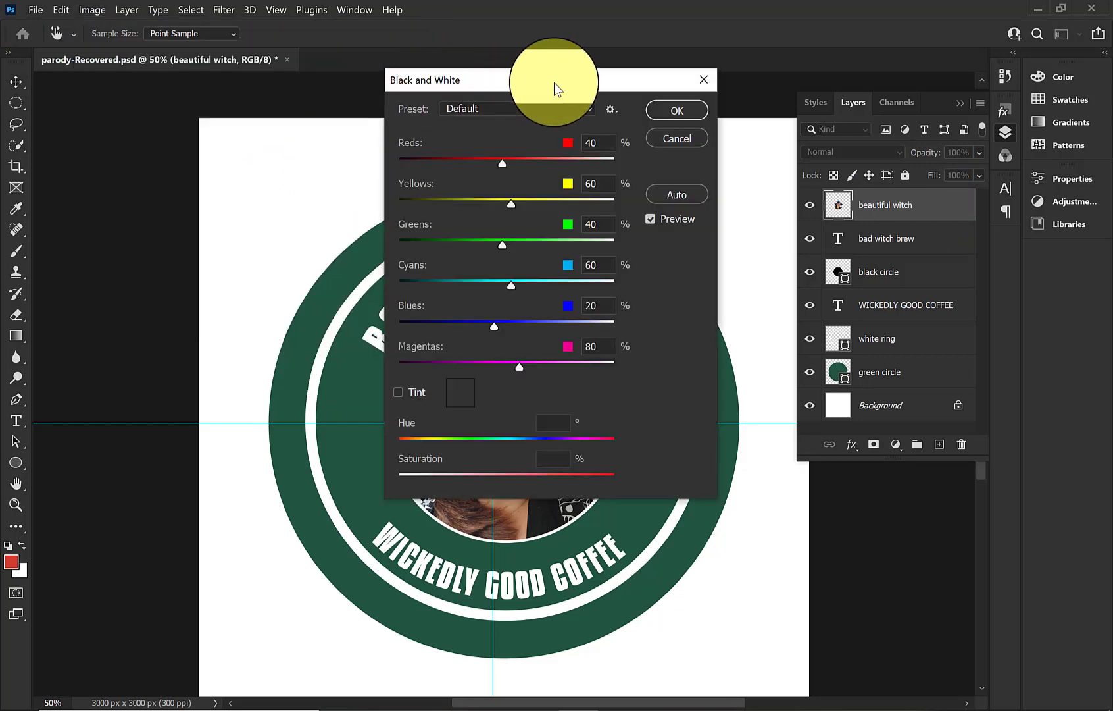
left_click_drag(554, 83, 895, 83)
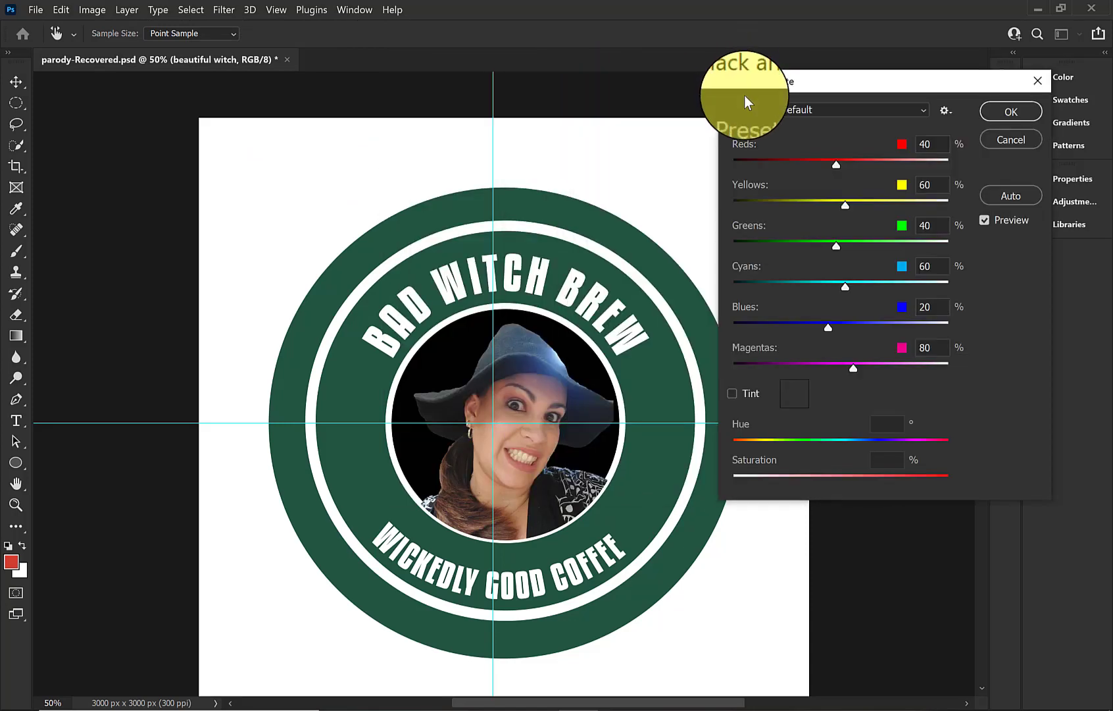
left_click(1030, 119)
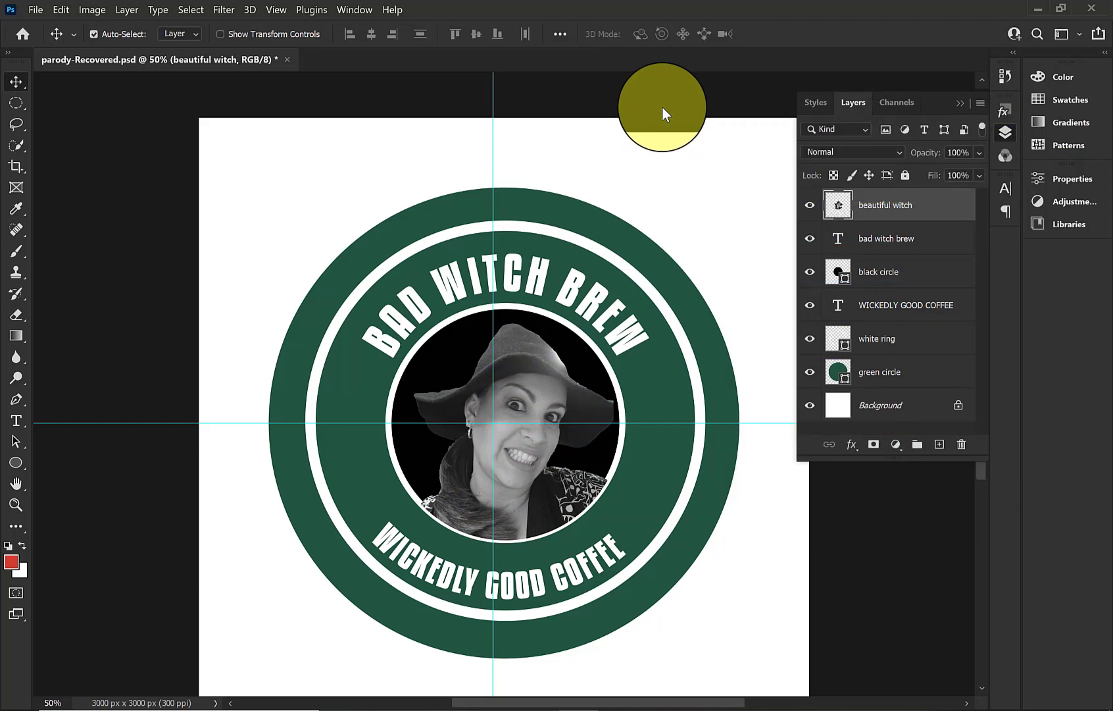
left_click_drag(527, 460, 551, 490)
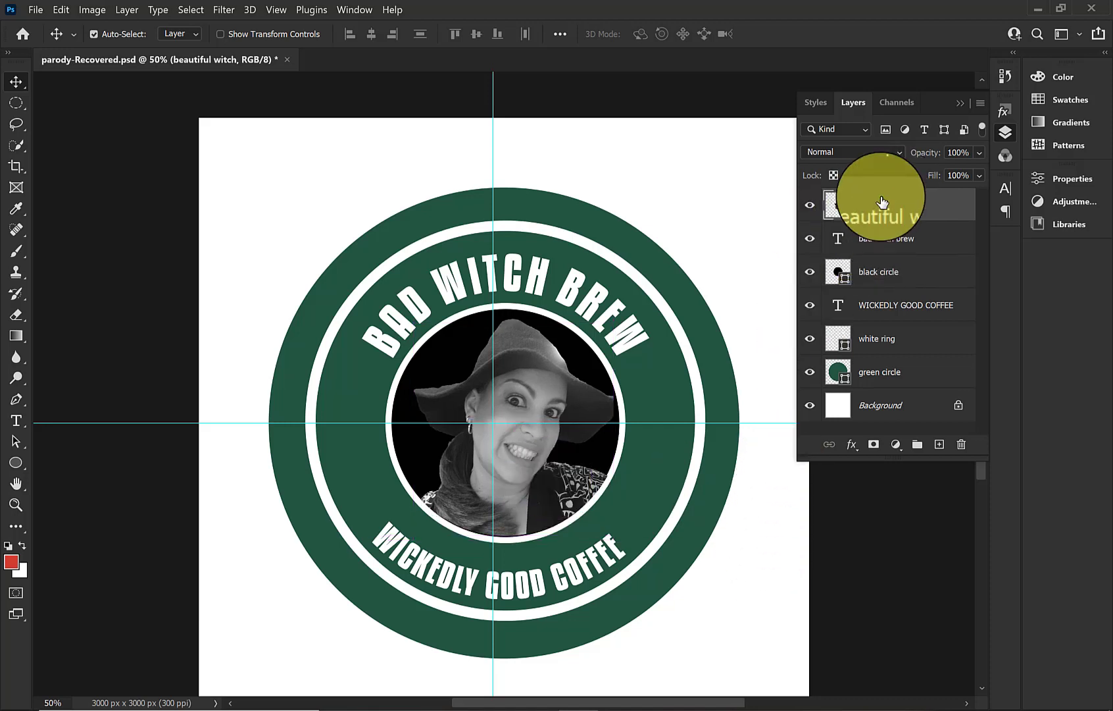
Open the Filter Gallery for the beautiful witch layer and fit the image in the preview.
left_click(229, 11)
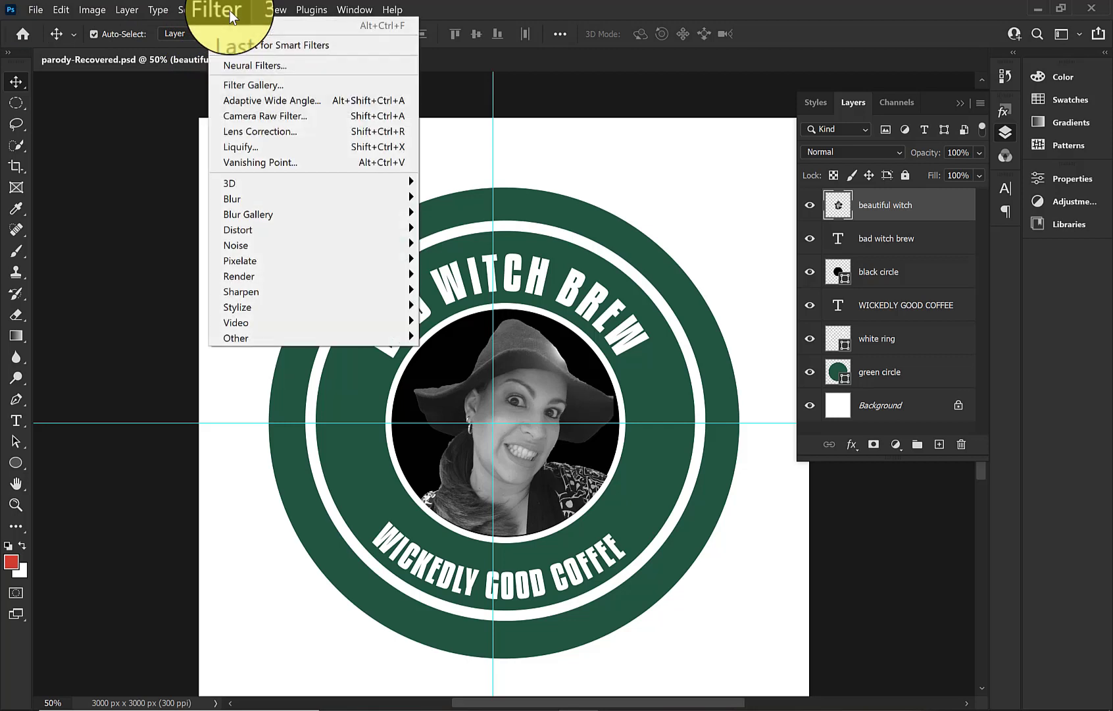
left_click(242, 90)
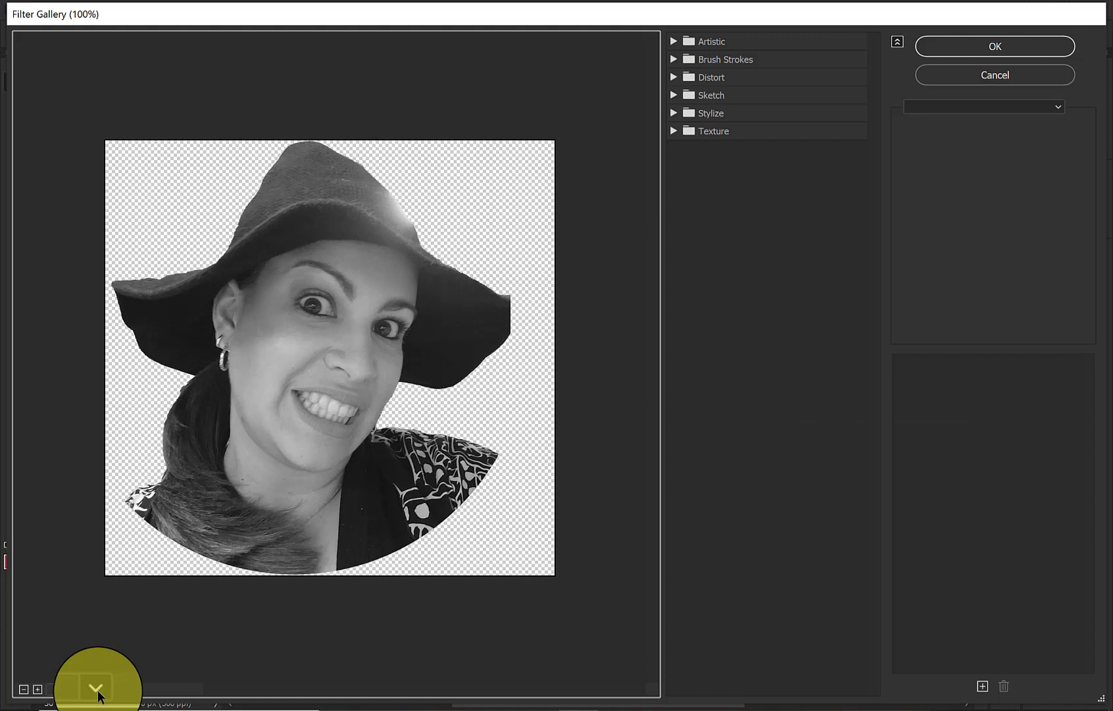
left_click(98, 690)
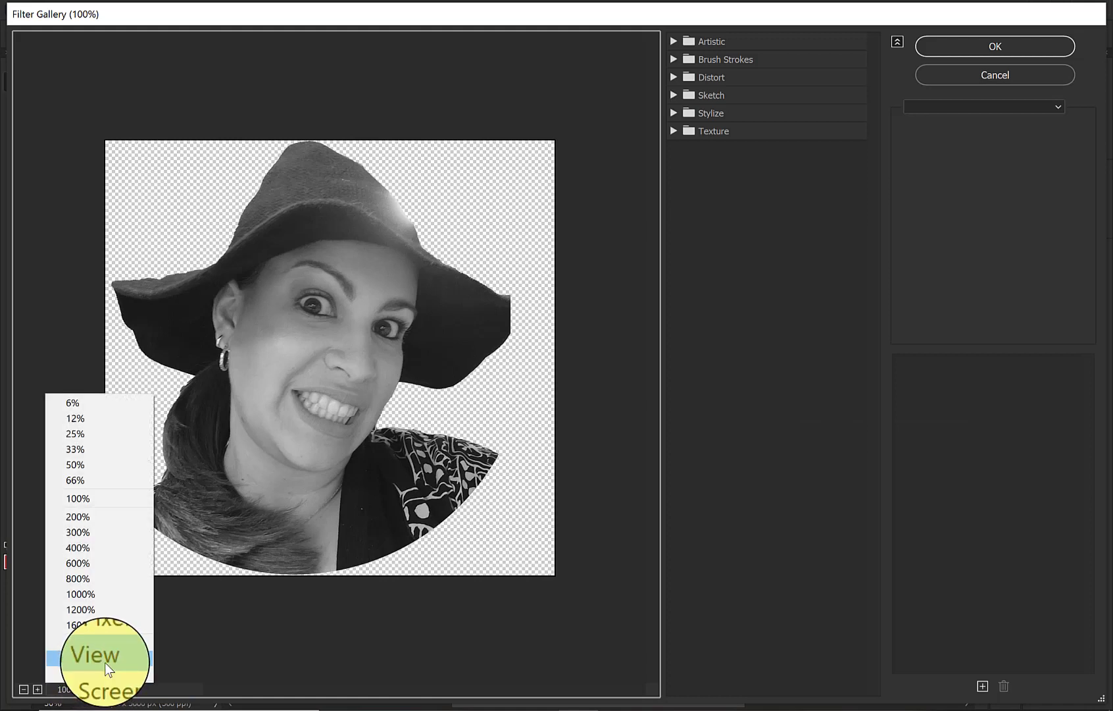
left_click(105, 662)
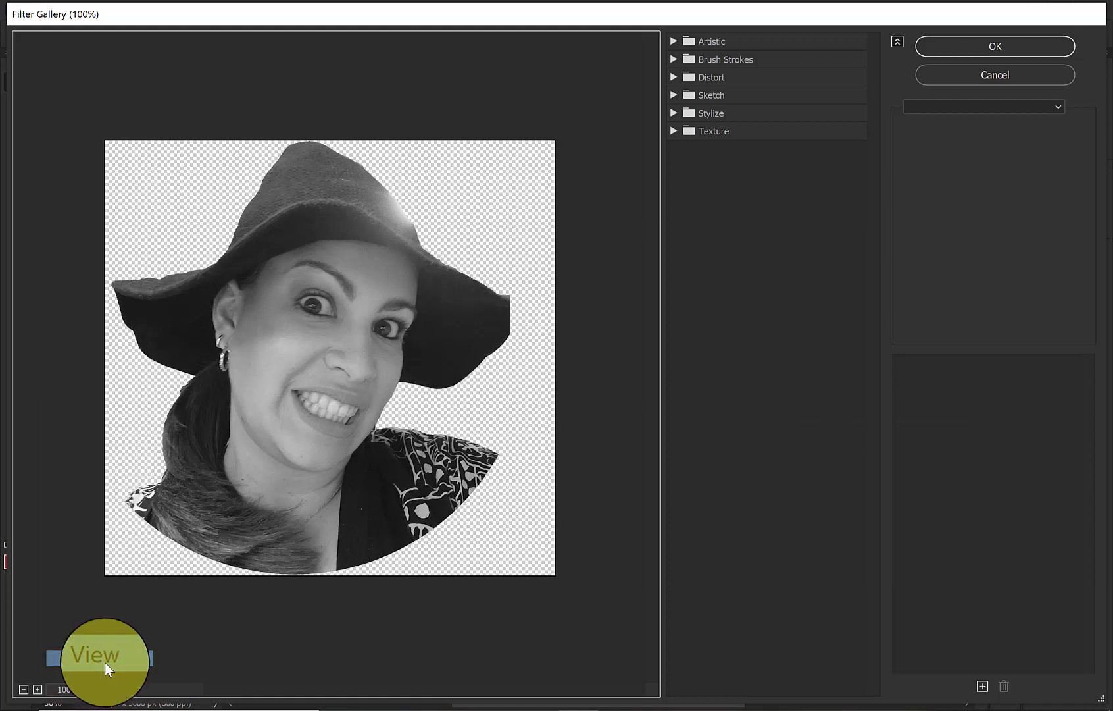
Try the Graphic Pen, Halftone Pattern, Stamp, Charcoal and Note Paper sketch filters on the woman cut-out.
left_click(671, 61)
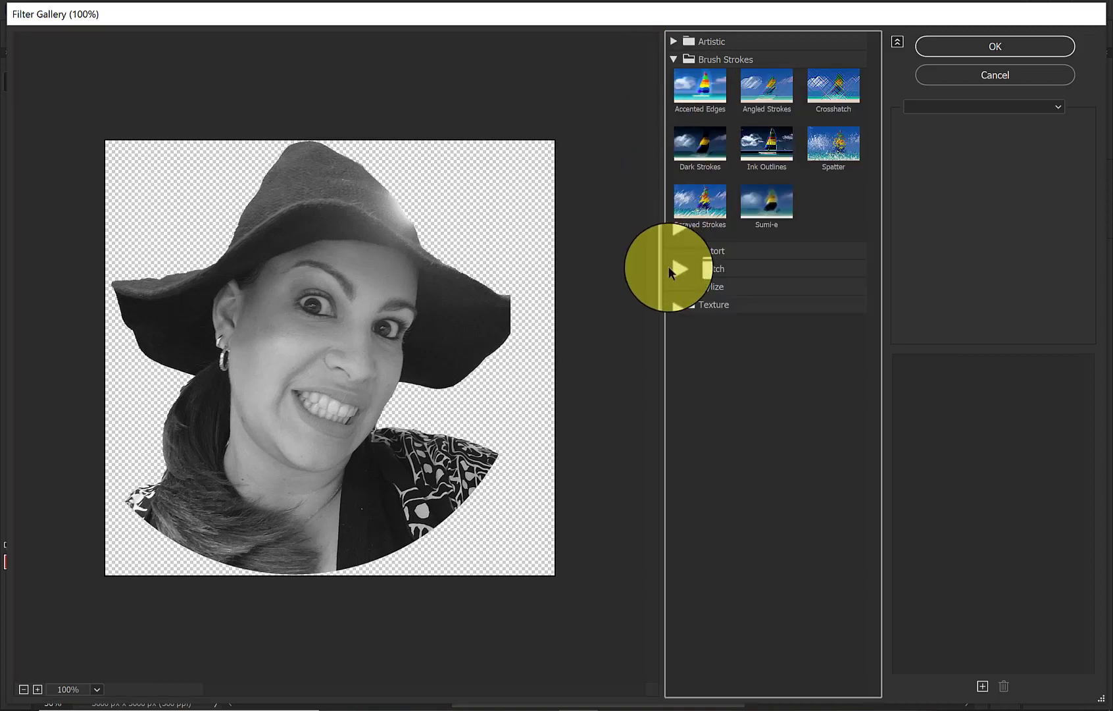
left_click(671, 268)
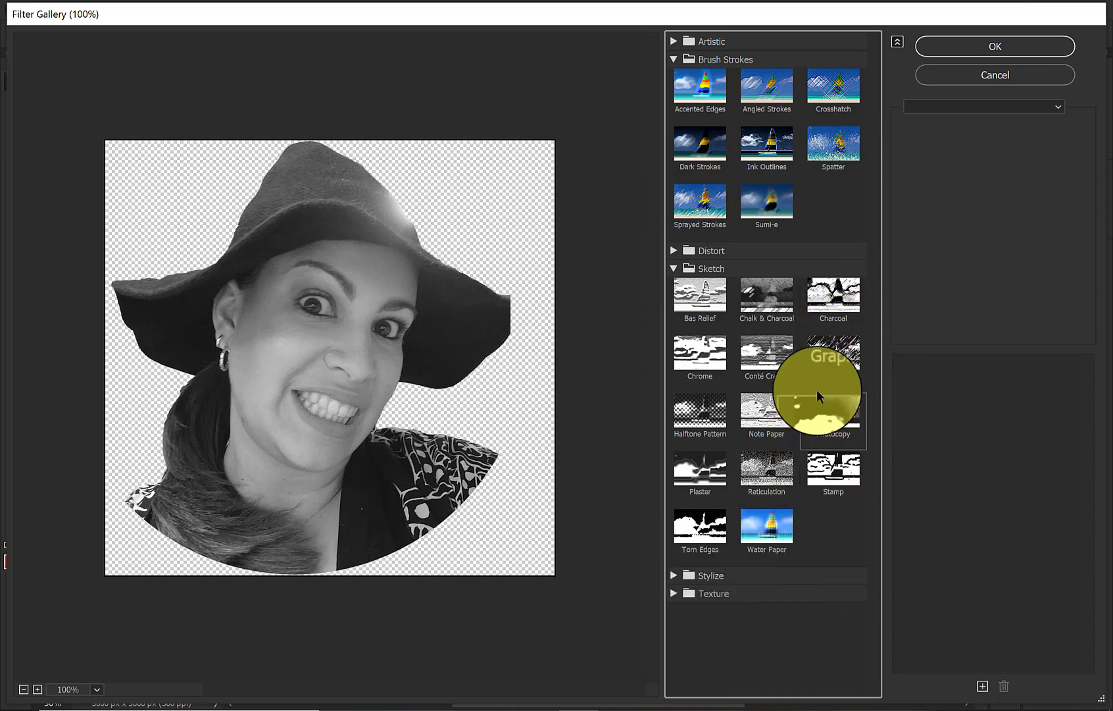
left_click(830, 364)
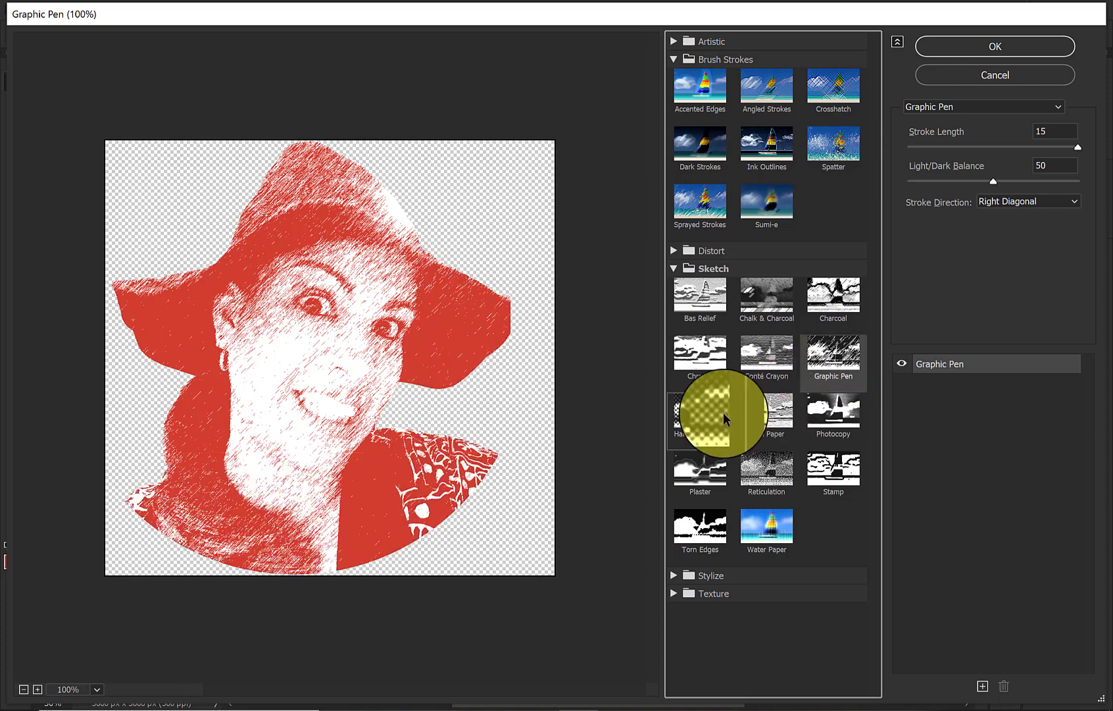
left_click(702, 415)
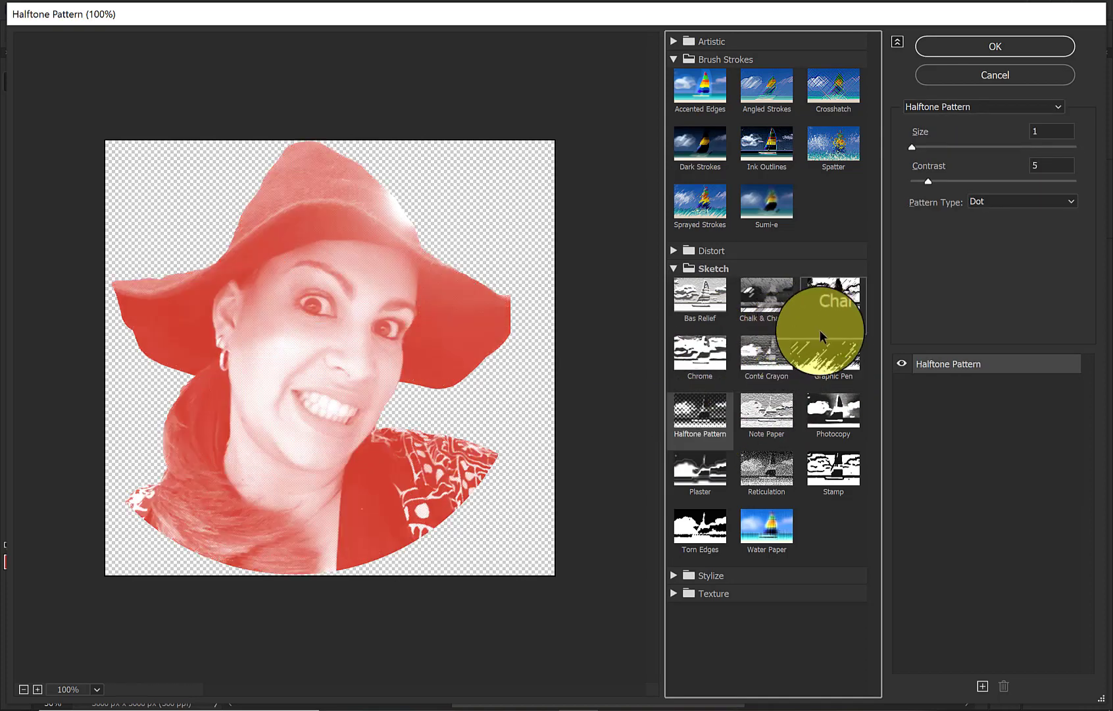
left_click(830, 480)
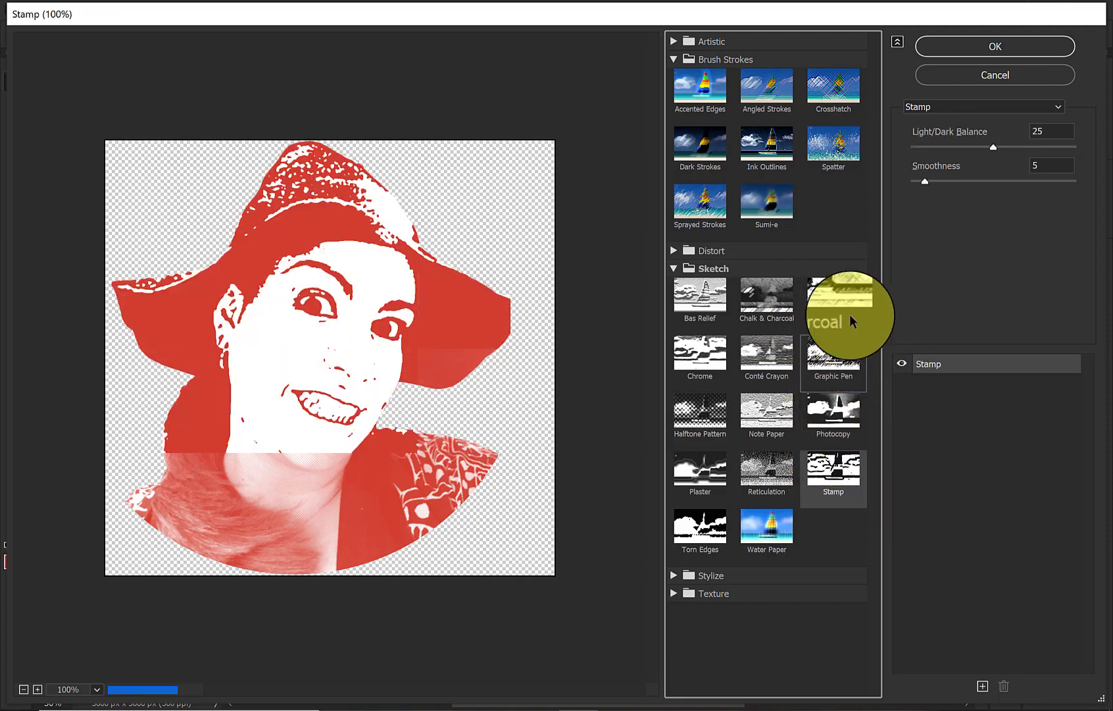
left_click(832, 302)
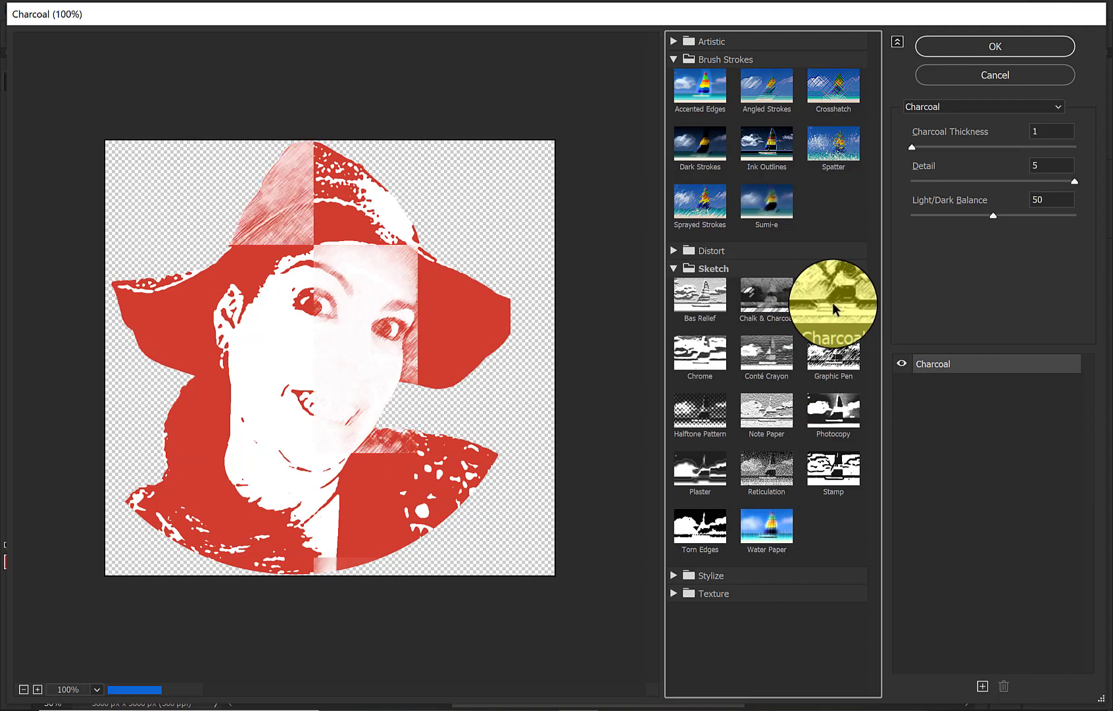
left_click(766, 400)
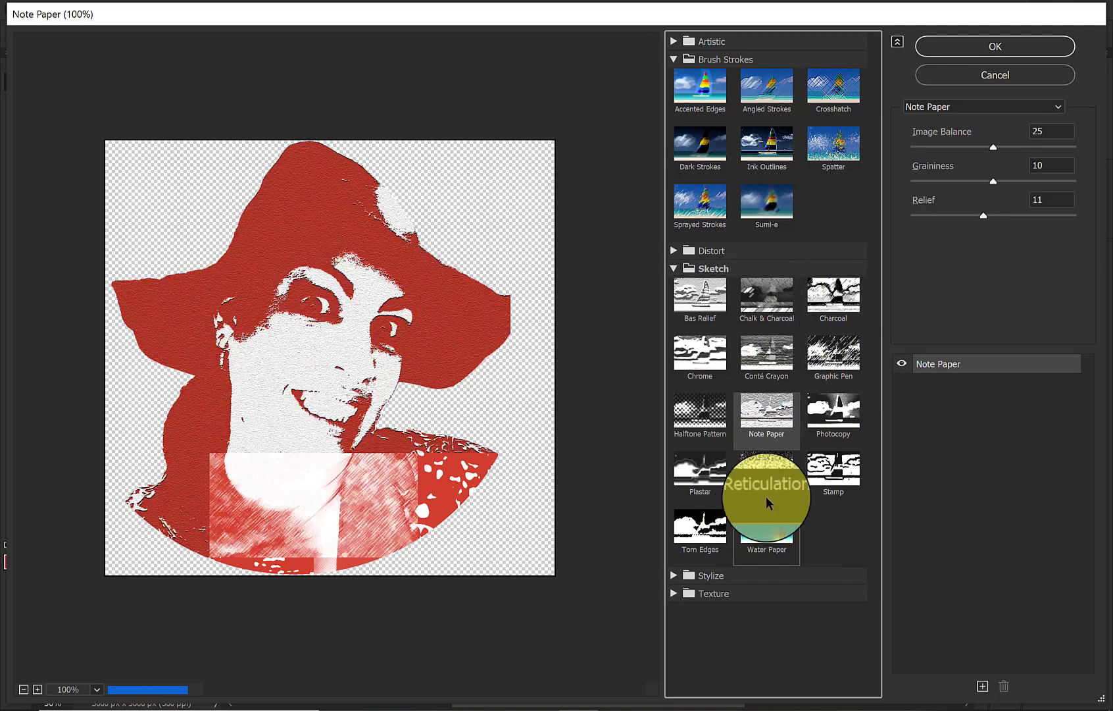
Apply the artistic Poster Edges filter to the beautiful witch layer with an edge intensity of 9.
left_click(710, 41)
left_click(693, 227)
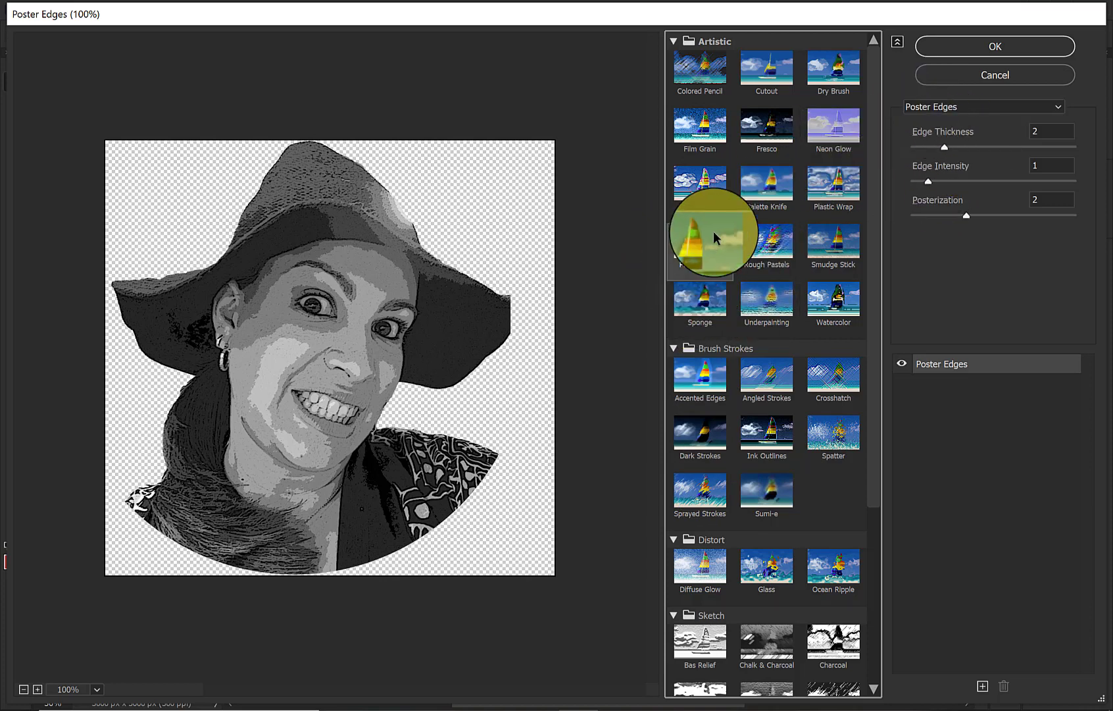
left_click(928, 181)
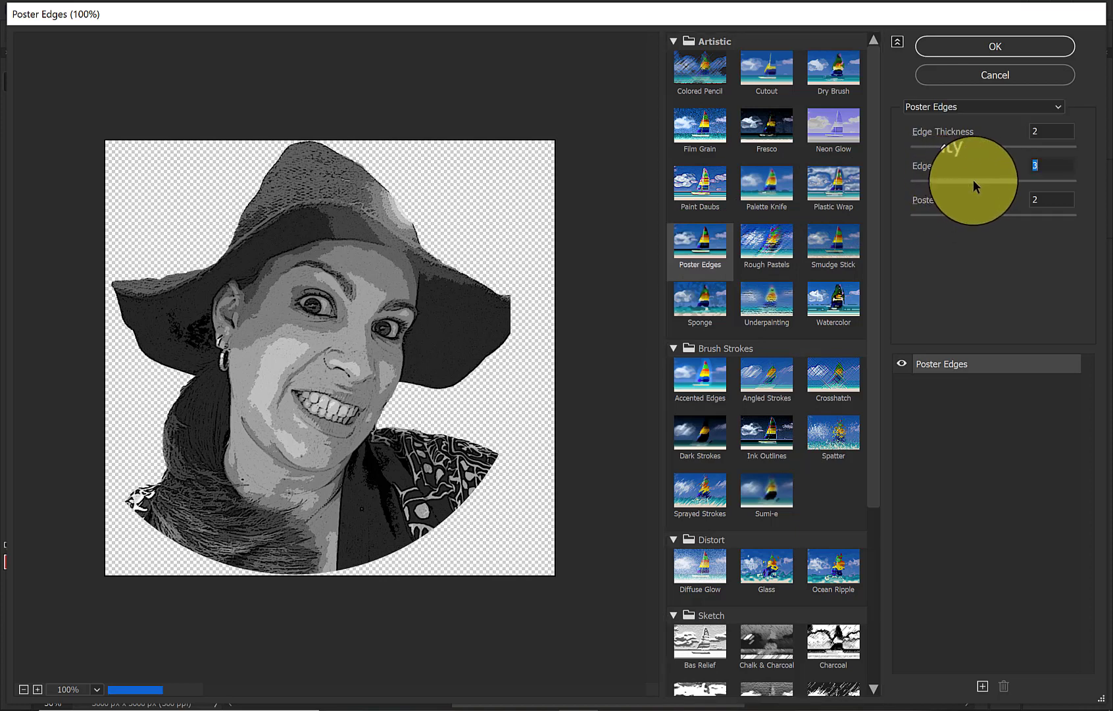
left_click_drag(973, 181, 1054, 183)
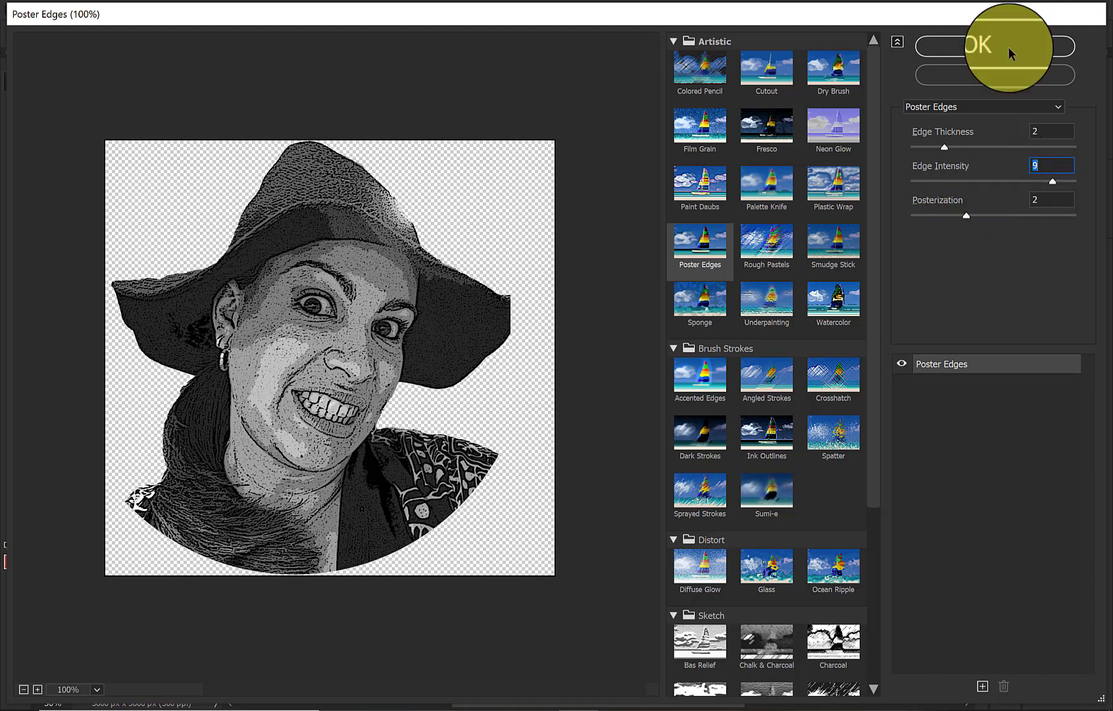
left_click(973, 47)
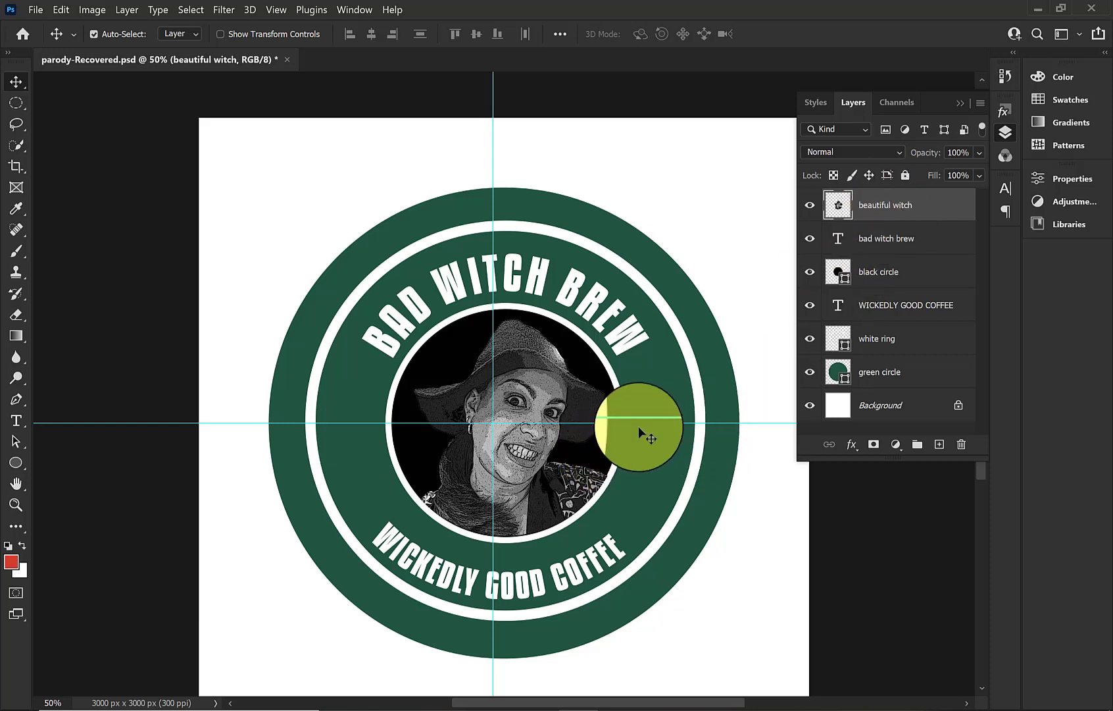
Draw a white circle without stroke, about 136 px wide, on the horizontal guide between the white ring and the portrait's left side.
left_click(20, 464)
left_click(195, 35)
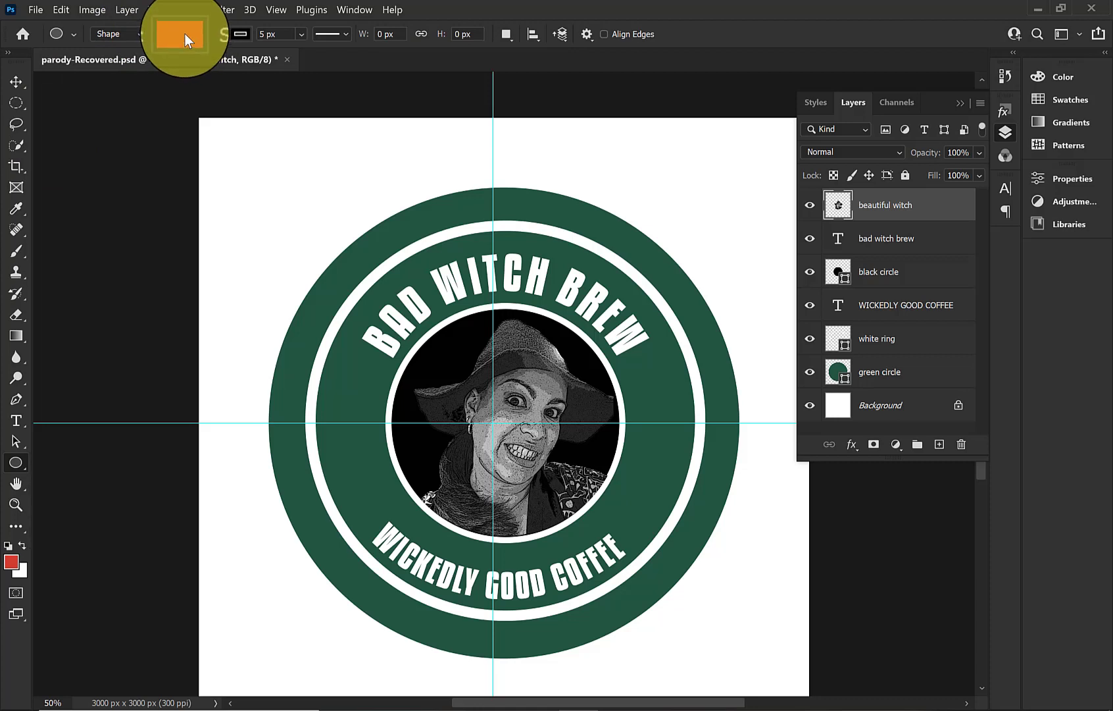
left_click(181, 37)
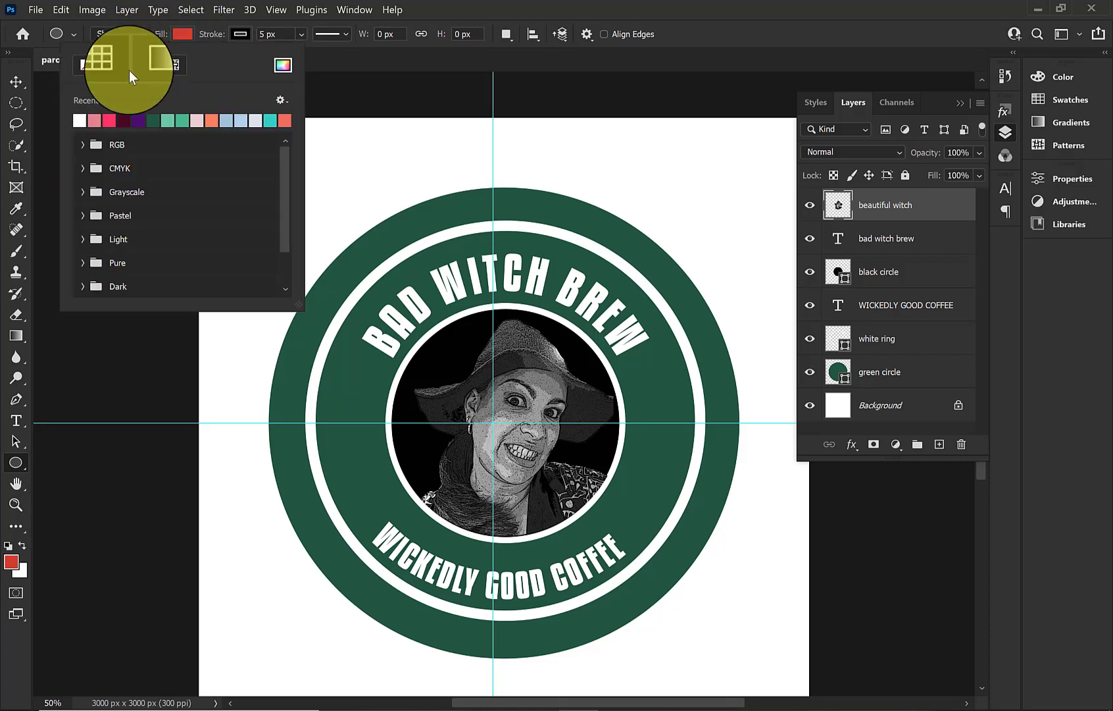
left_click(77, 122)
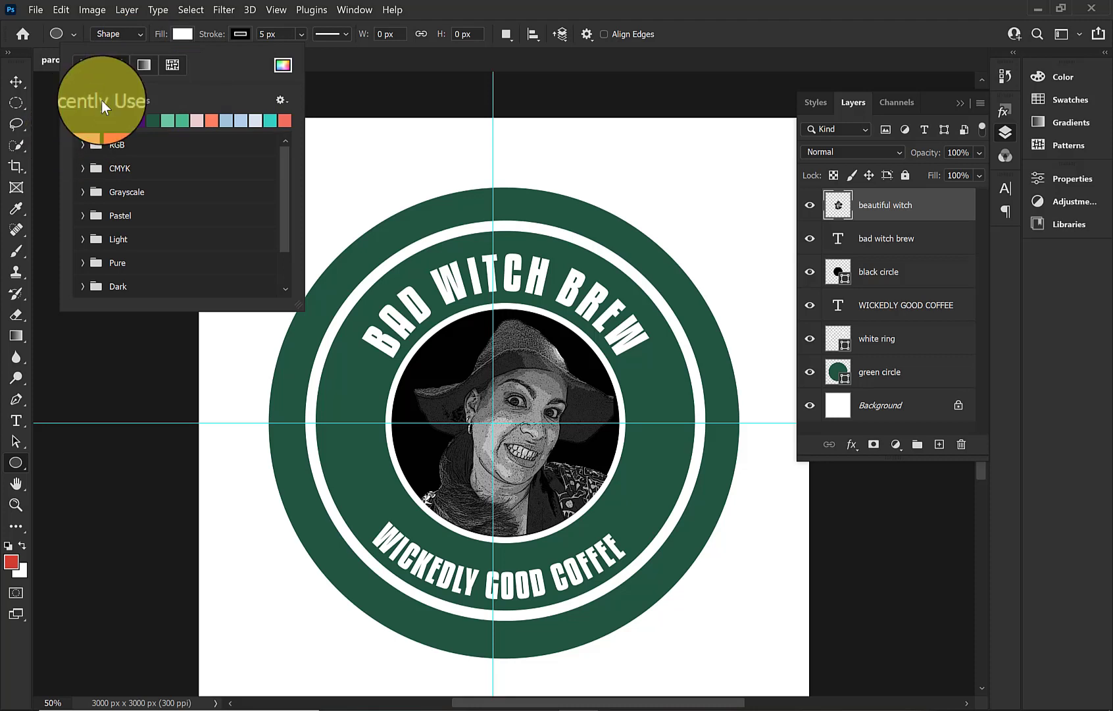
left_click(248, 35)
left_click(247, 34)
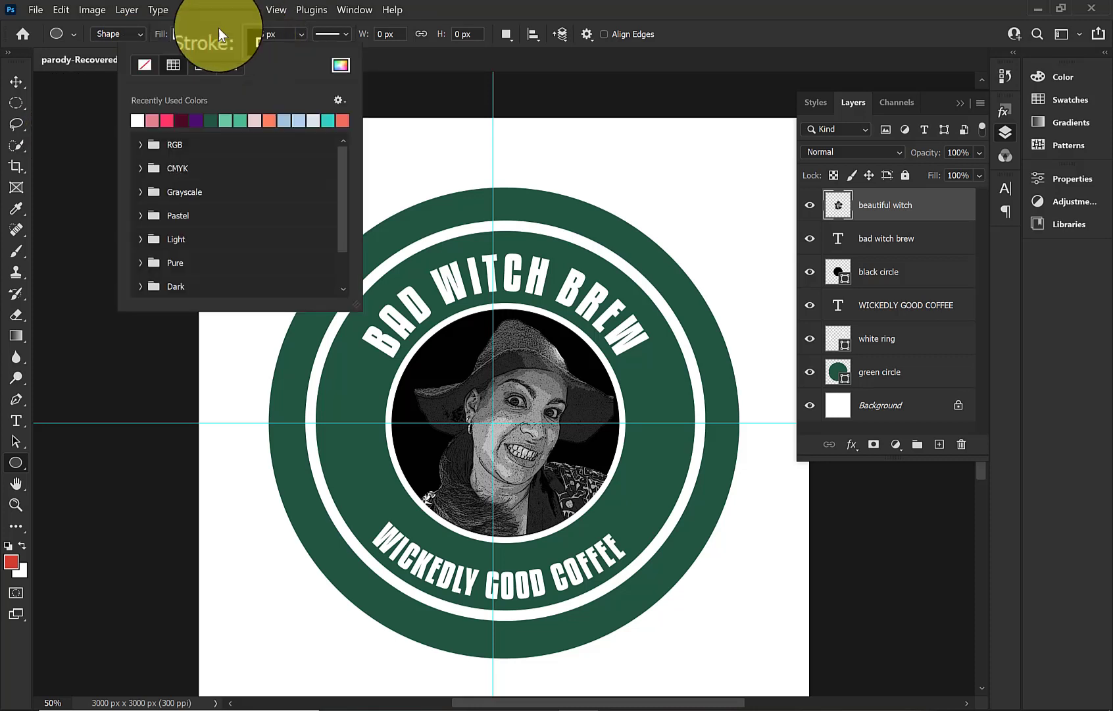
left_click(138, 65)
left_click_drag(331, 401, 372, 452)
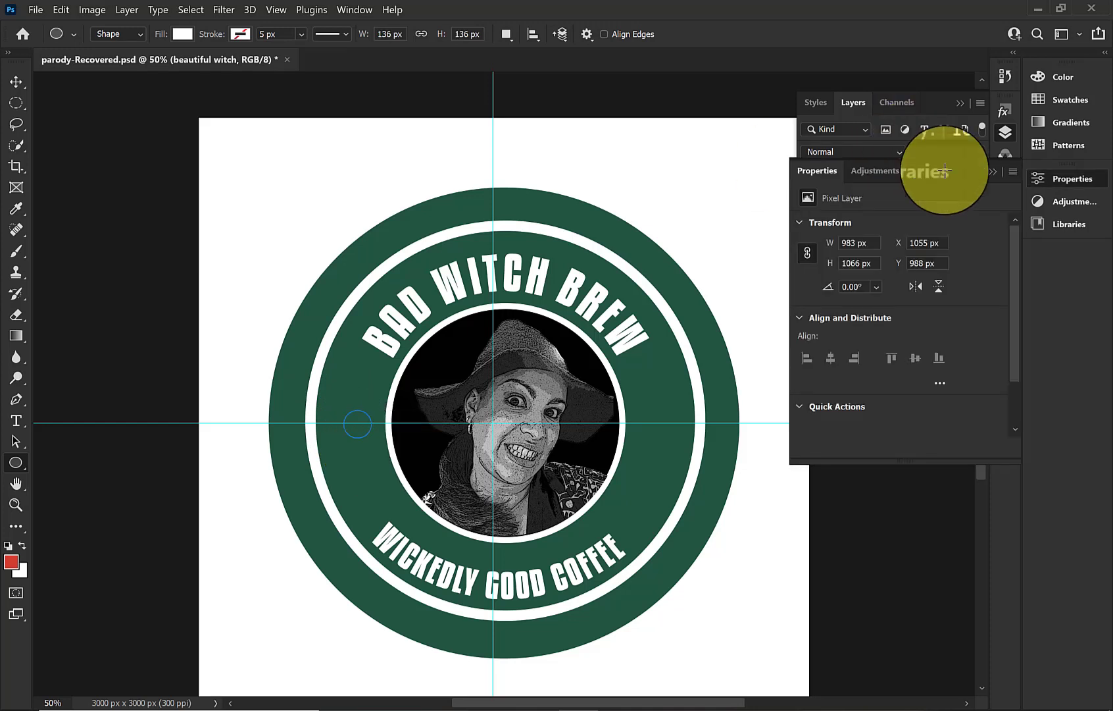
left_click(991, 173)
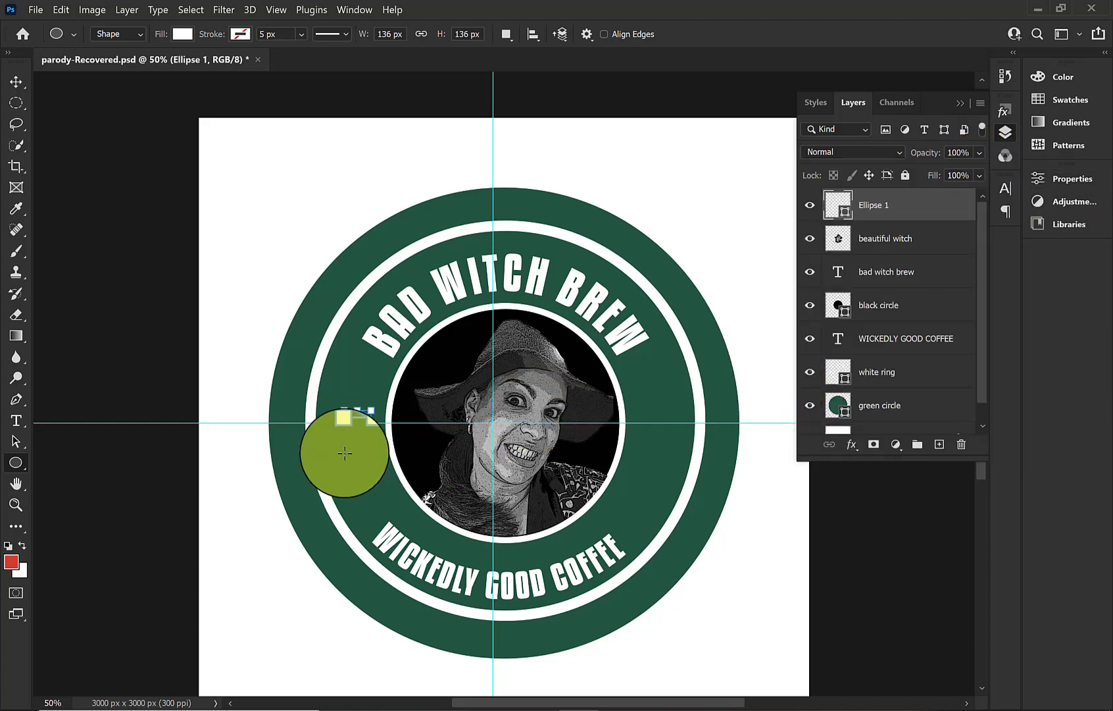
Duplicate the small white circle to the matching spot on the portrait's right side and deselect the copy.
left_click_drag(24, 83, 77, 106)
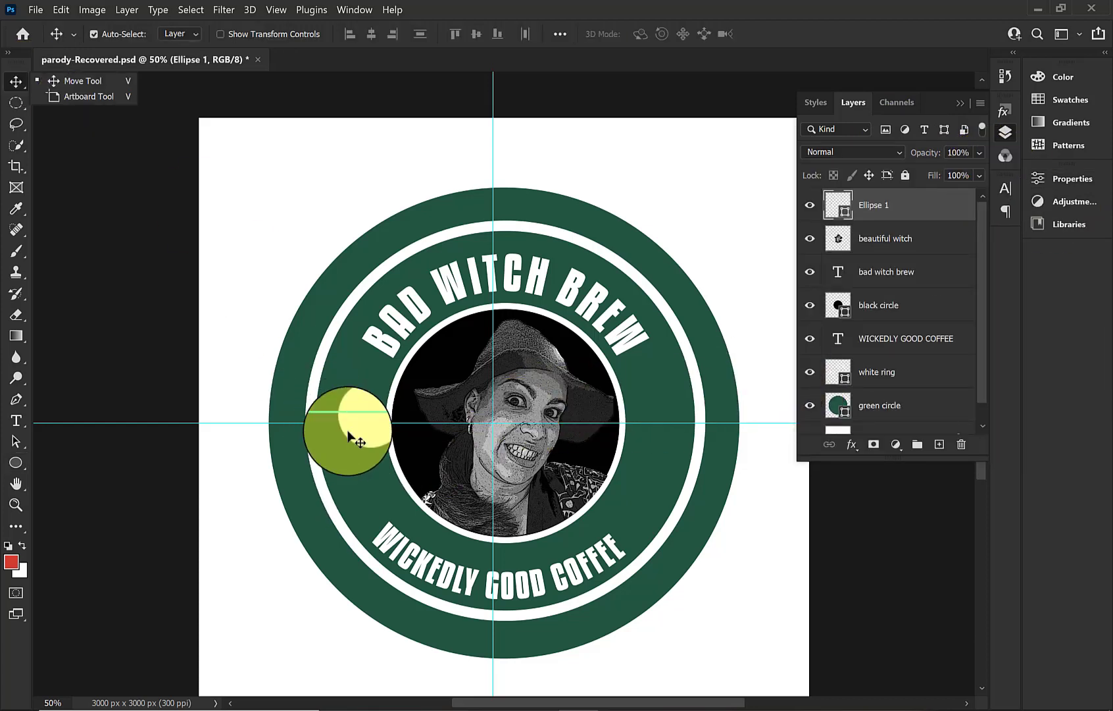
left_click_drag(362, 425, 663, 424)
left_click(827, 330)
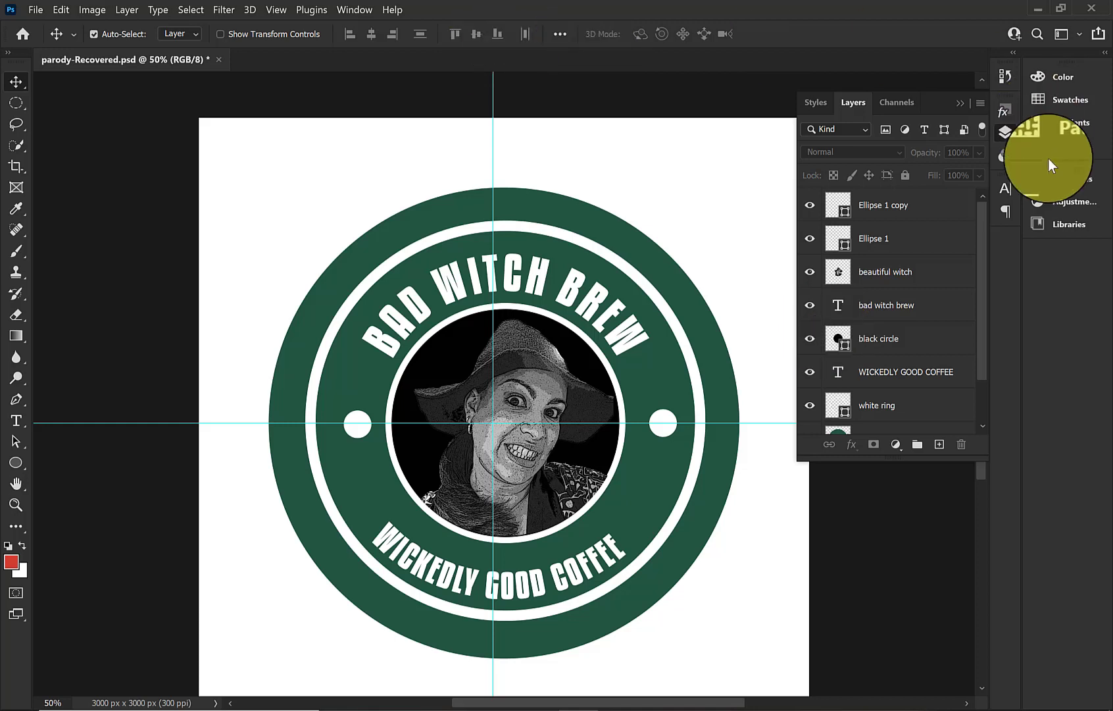
Hide the white Background layer so the logo sits on transparency.
scroll(983, 385, "down", 2)
left_click(810, 417)
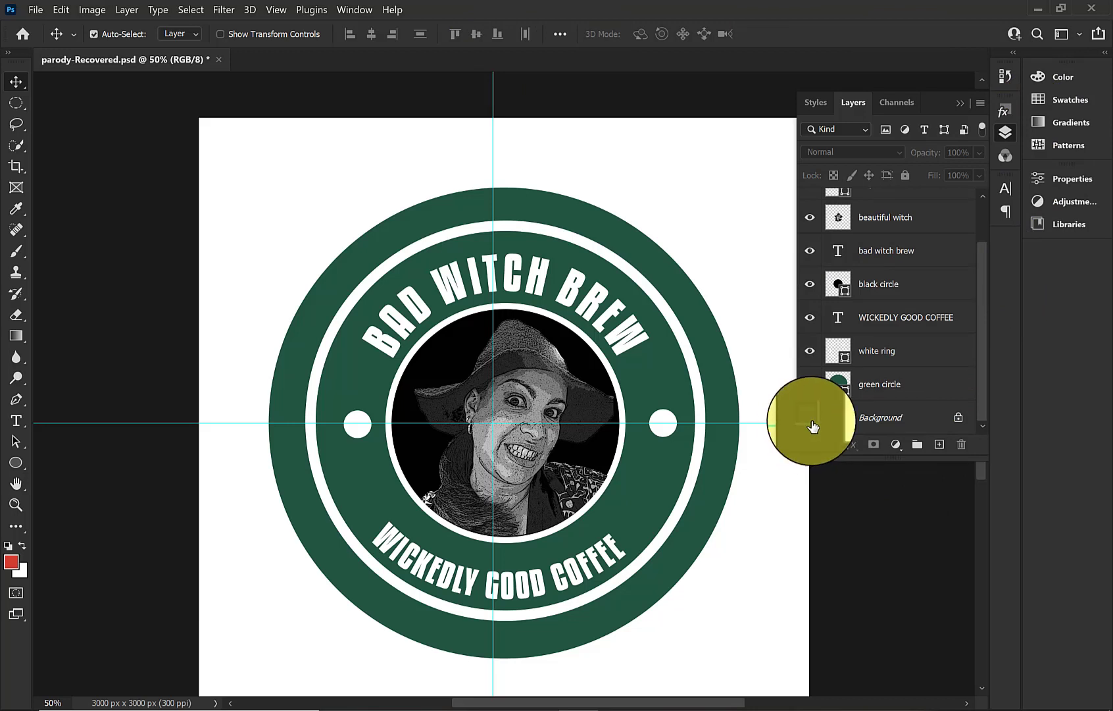
left_click(811, 418)
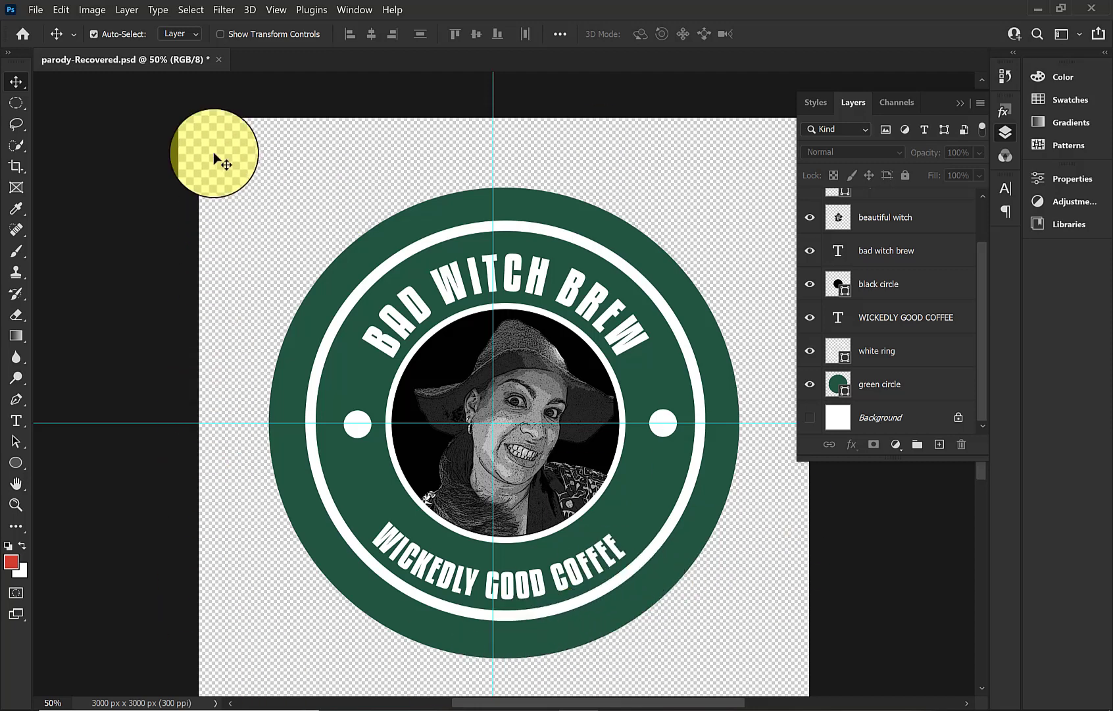
Export the logo as a transparent 3000 x 3000 px PNG, excluding the second 1x version.
left_click(37, 10)
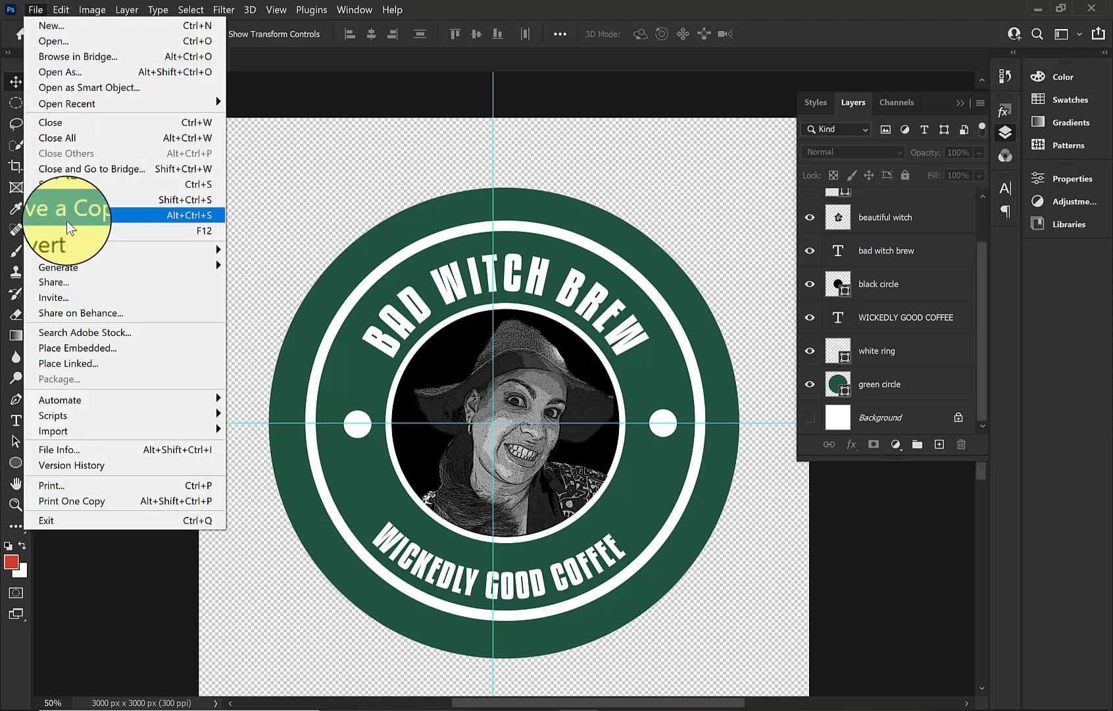
mouse_move(70, 256)
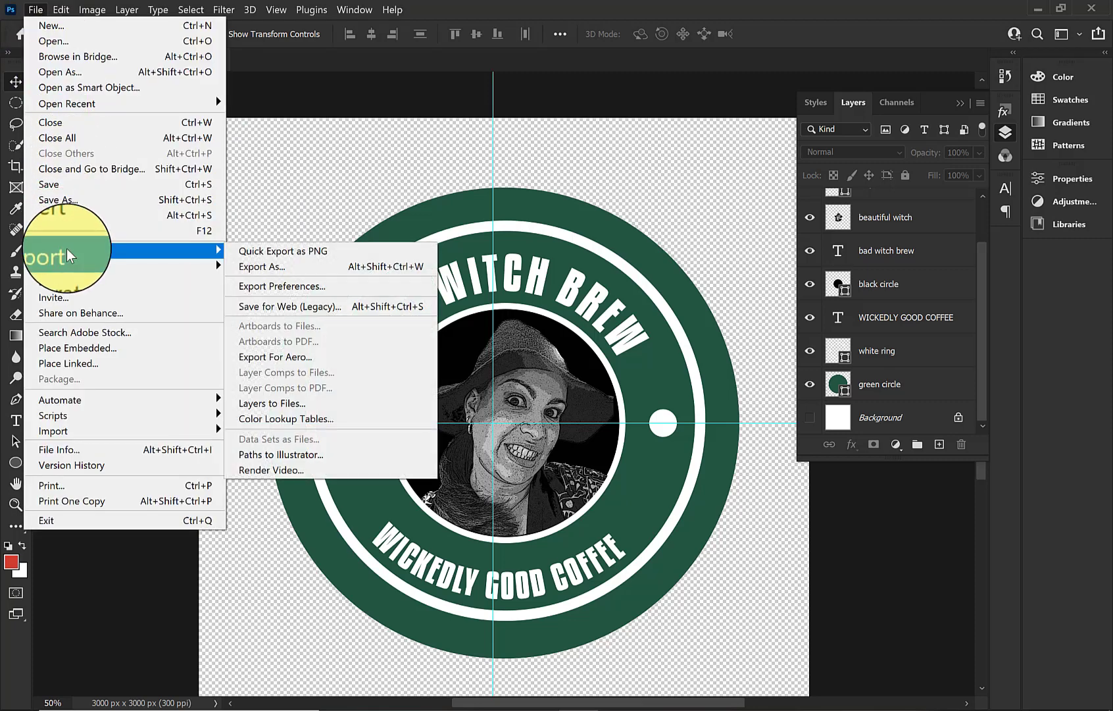
left_click(310, 263)
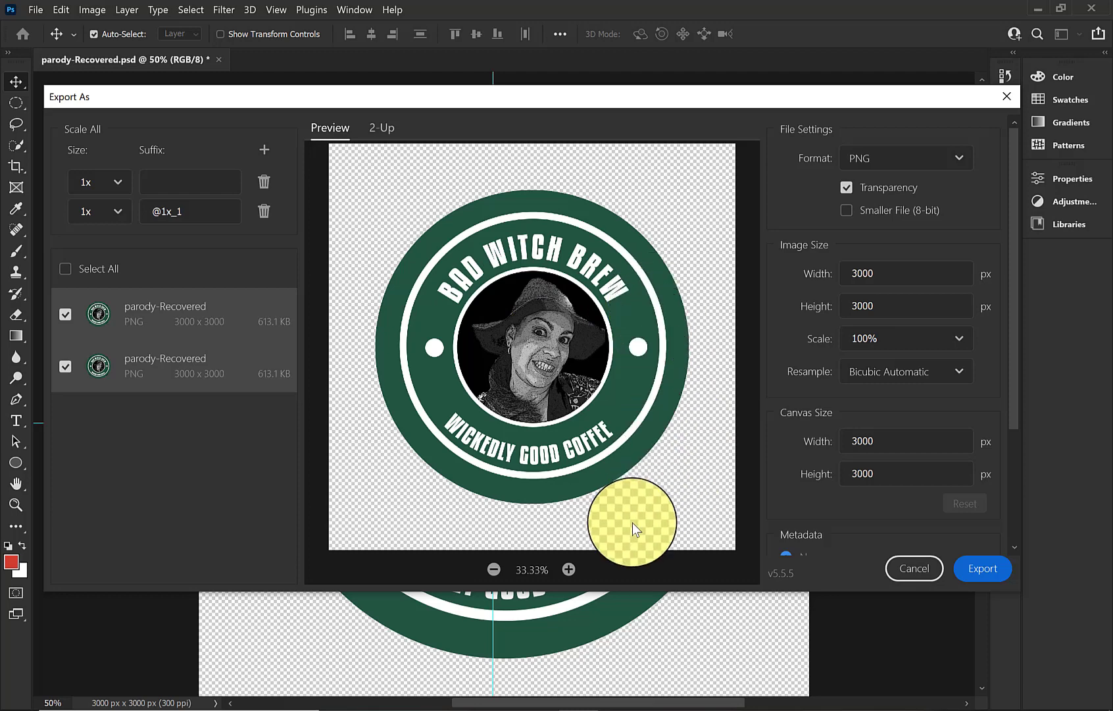
left_click(63, 366)
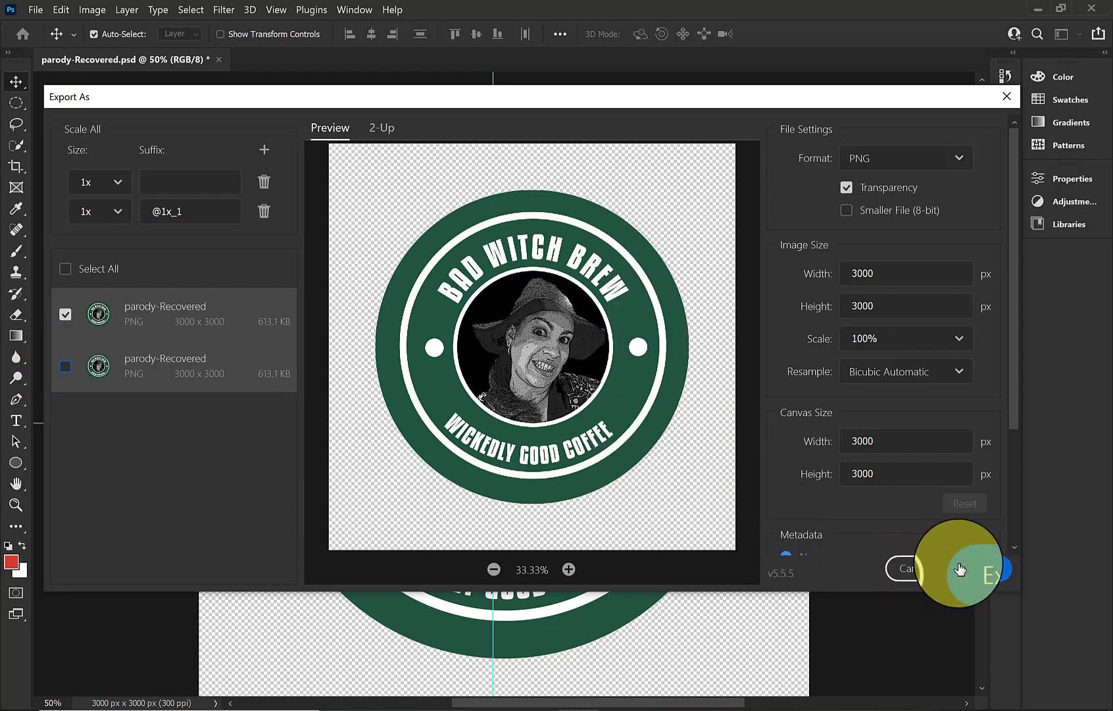
left_click(974, 571)
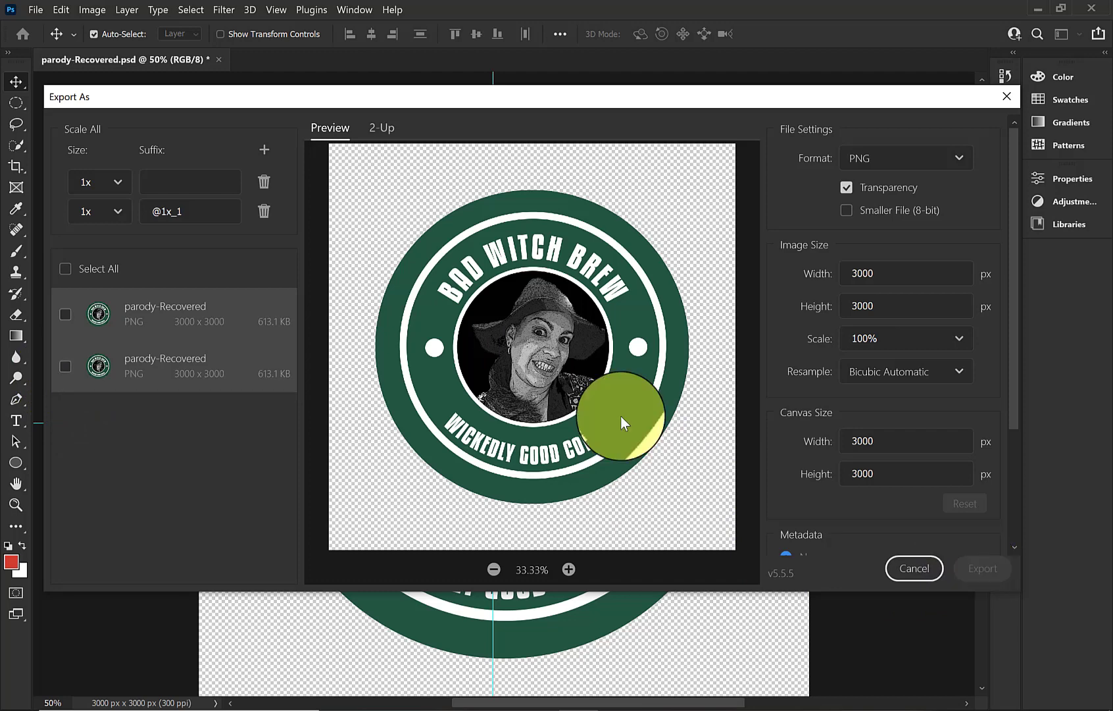